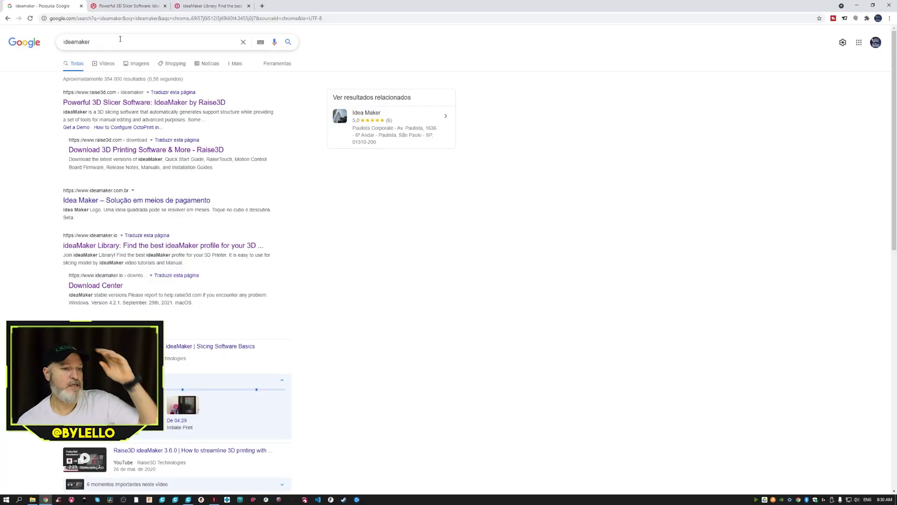
Step: Look over the Raise3D ideaMaker product and Library pages in Chrome
left_click_drag(124, 46, 43, 47)
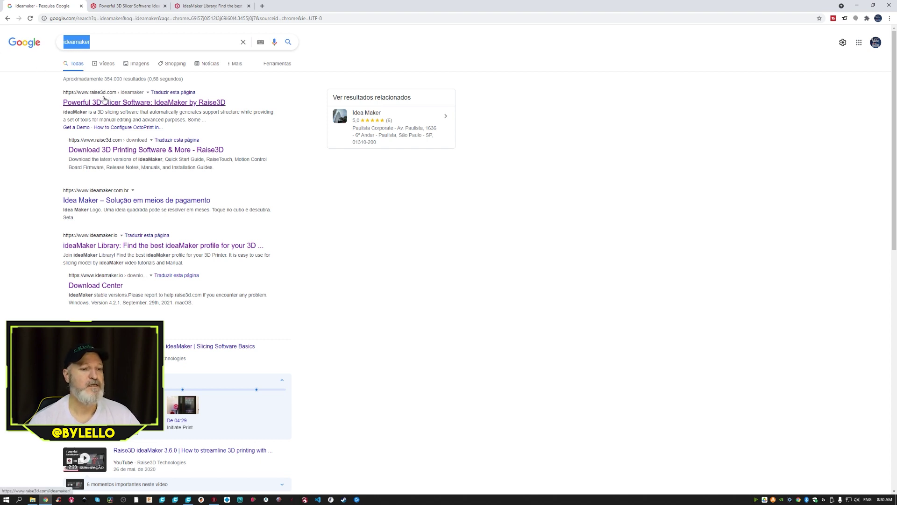
left_click(116, 6)
scroll(458, 148, "down", 15)
scroll(398, 240, "up", 15)
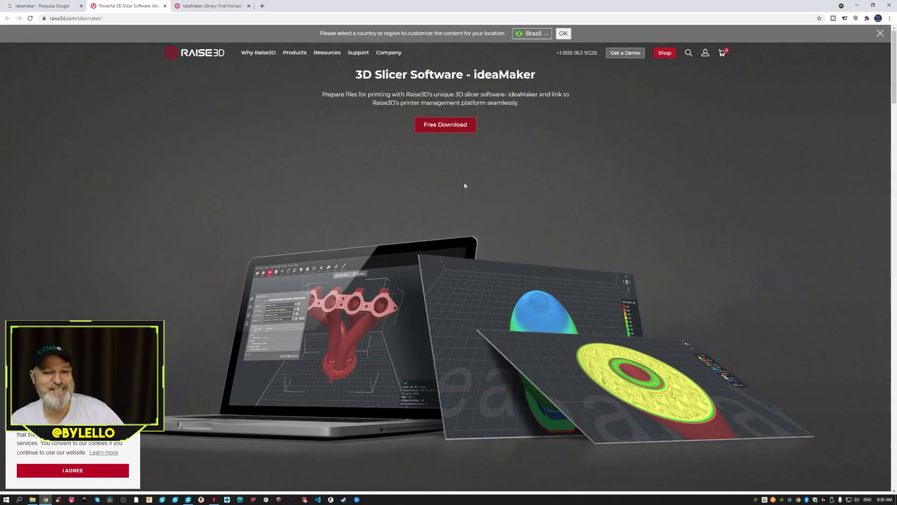
left_click_drag(464, 78, 417, 77)
left_click_drag(536, 77, 472, 78)
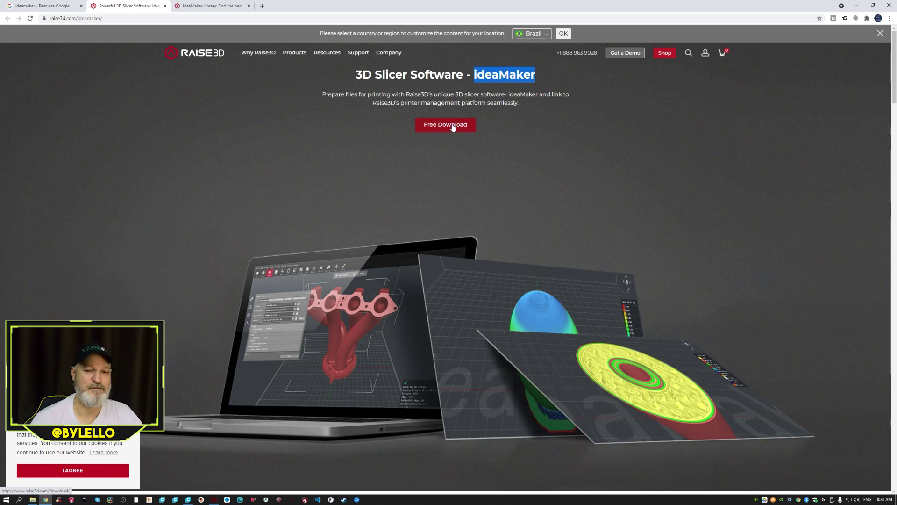
left_click(202, 4)
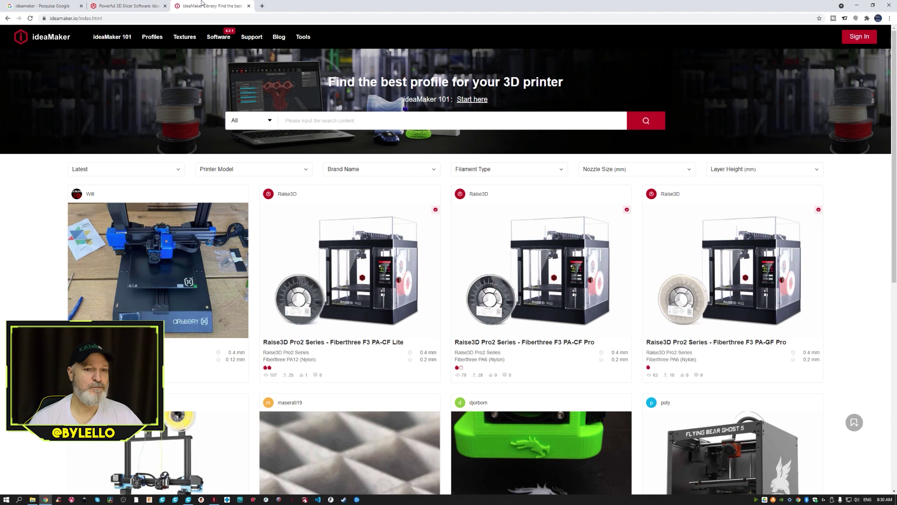
left_click(128, 5)
Step: Save the Windows ideaMaker 4.2.1 installer from the Raise3D free download page
left_click(453, 127)
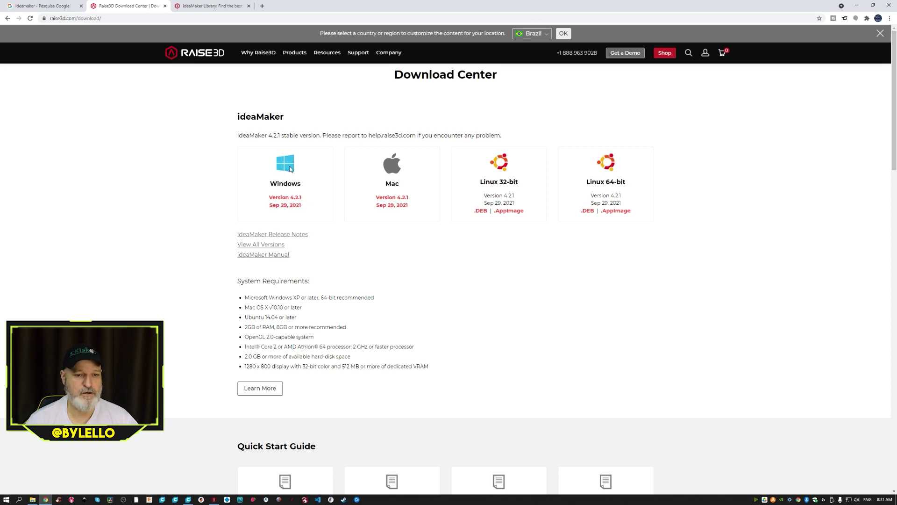
left_click(286, 199)
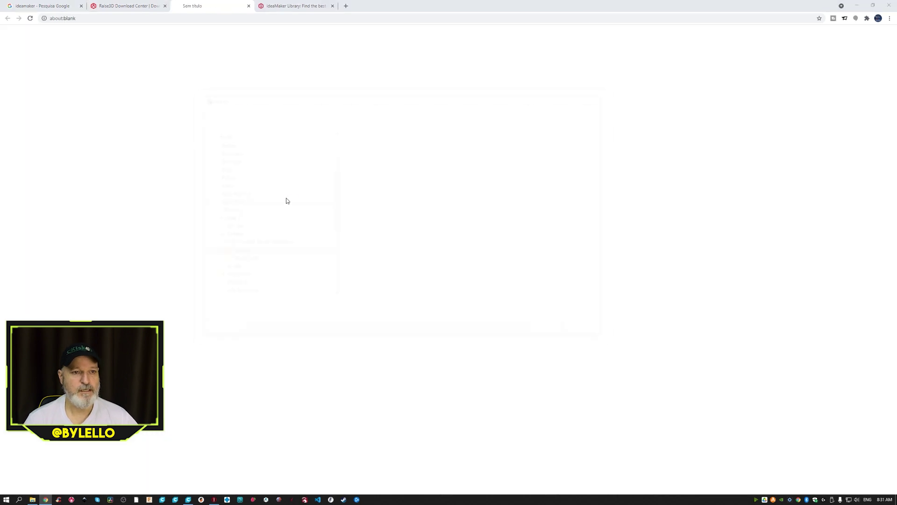
left_click(553, 332)
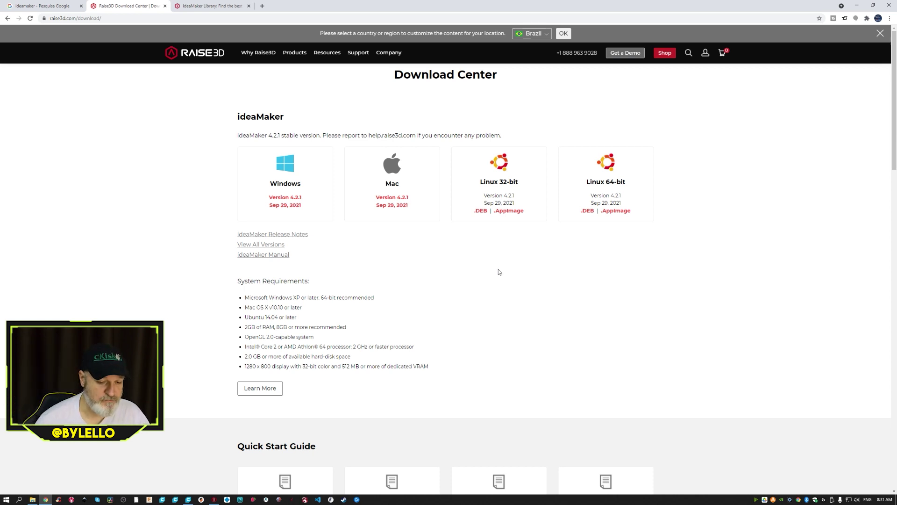
Step: Close the Google and Raise3D tabs and return to the ideaMaker window
left_click(80, 5)
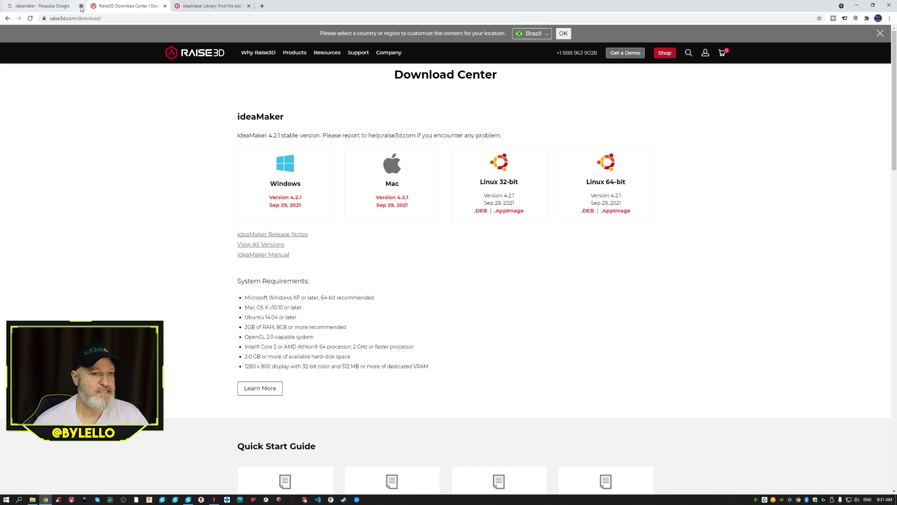
left_click(80, 5)
left_click(214, 499)
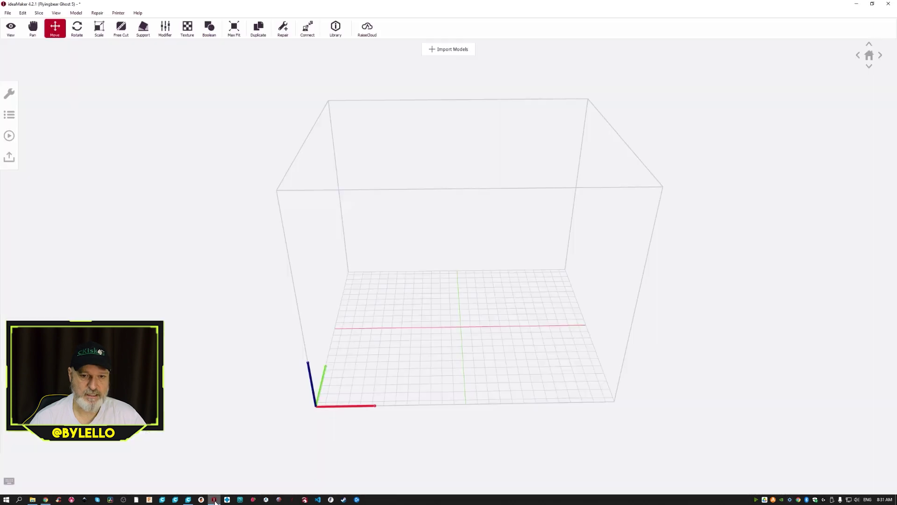
scroll(239, 152, "down", 3)
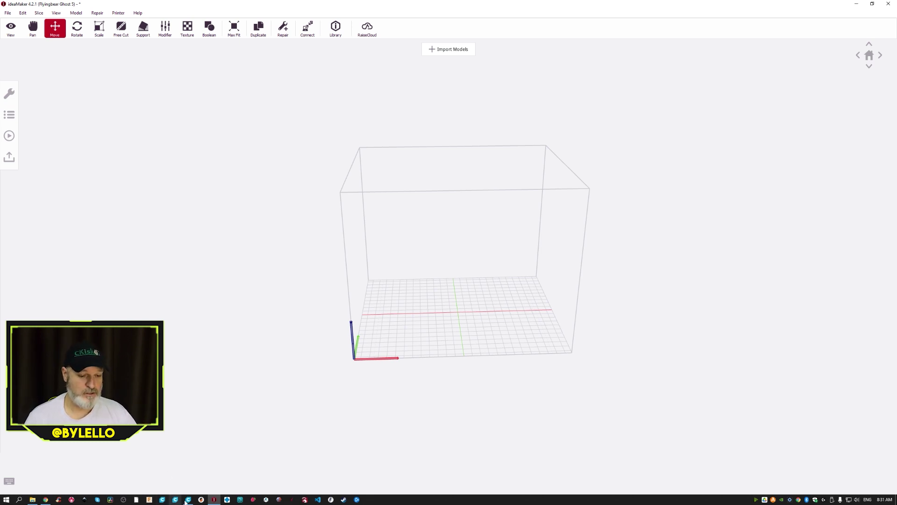
mouse_move(189, 501)
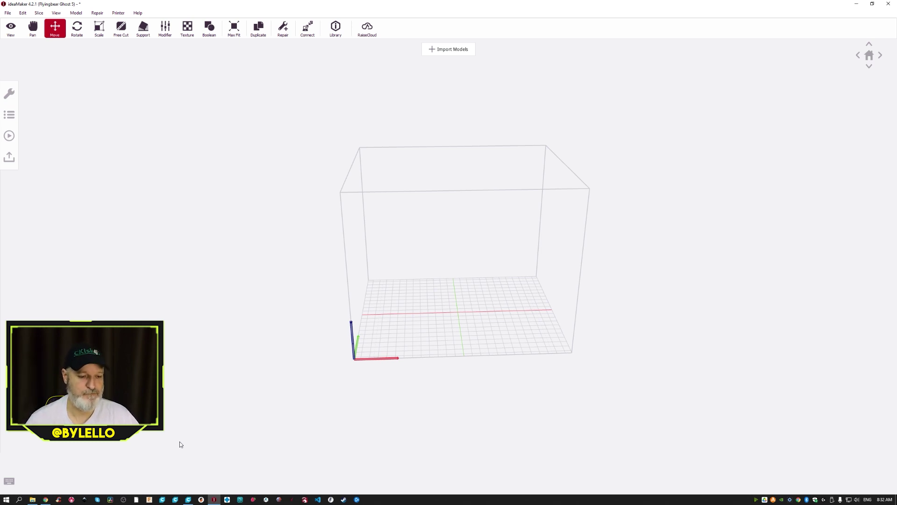
scroll(509, 316, "up", 4)
right_click_drag(522, 315, 477, 297)
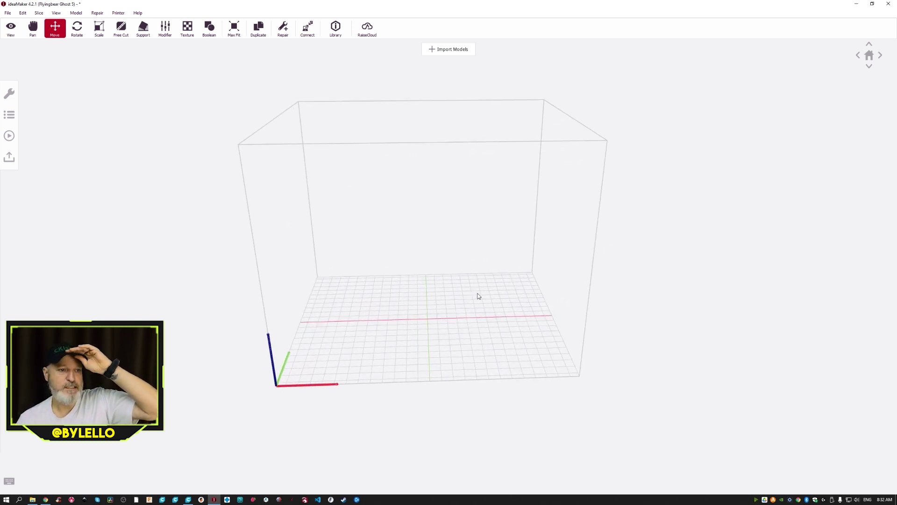
Step: Drag moai-Medium-NO_OVERHANG.stl from the Arquivos folder into the ideaMaker build volume
left_click(32, 499)
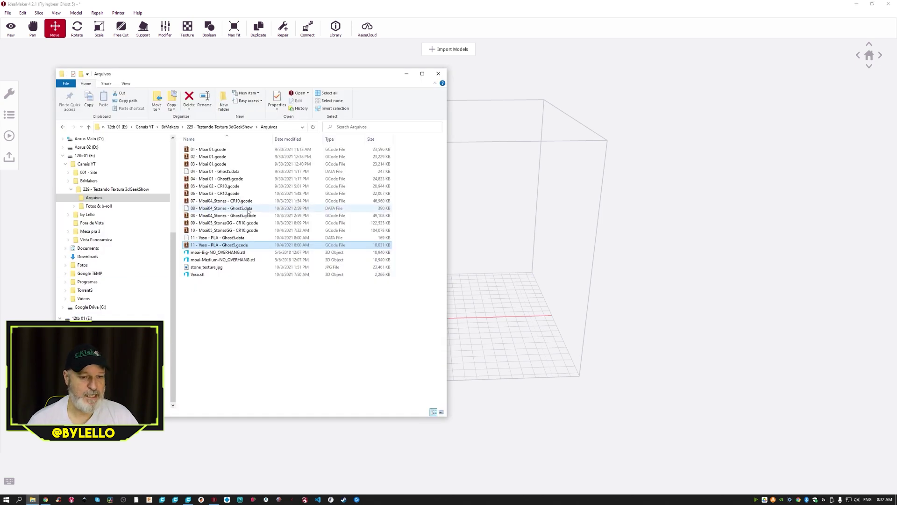
left_click(208, 267)
left_click_drag(215, 260, 496, 337)
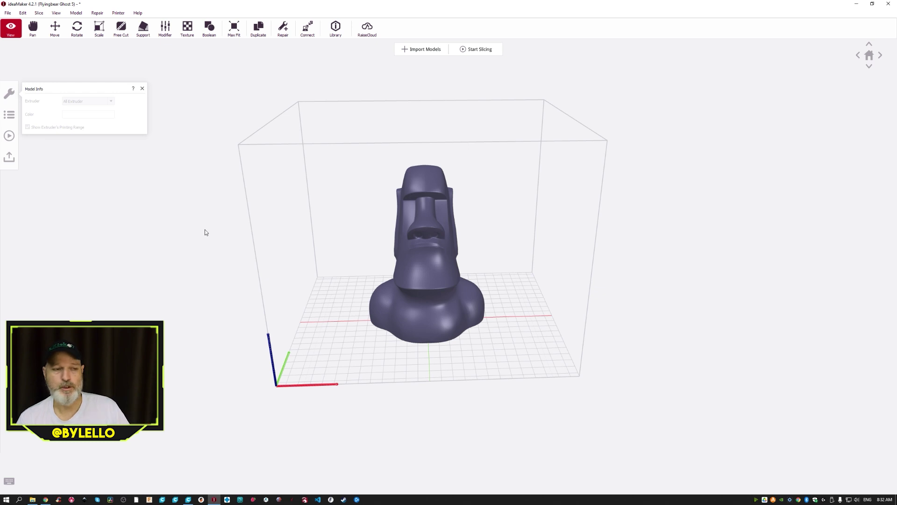
Step: Inspect the imported Moai from several angles, close Model Info and reselect the bust
left_click(32, 29)
left_click_drag(374, 279, 321, 268)
left_click(10, 29)
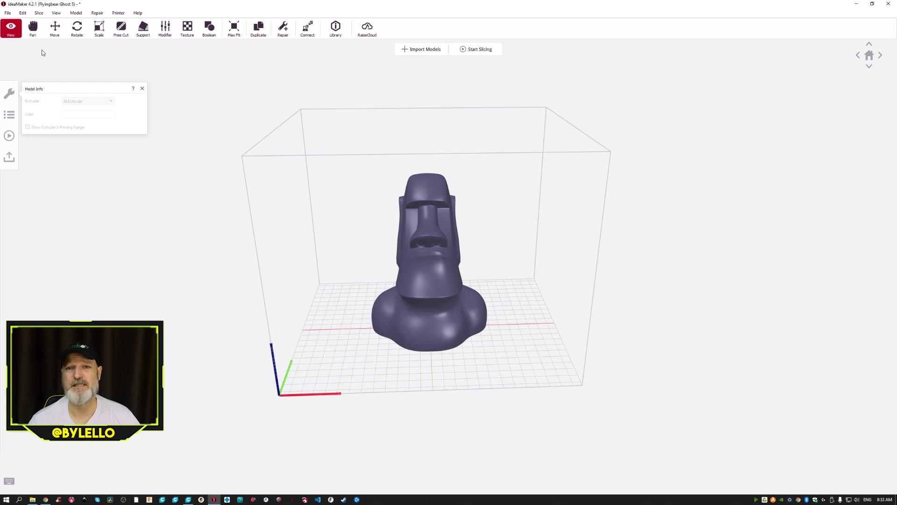
left_click_drag(513, 229, 556, 250)
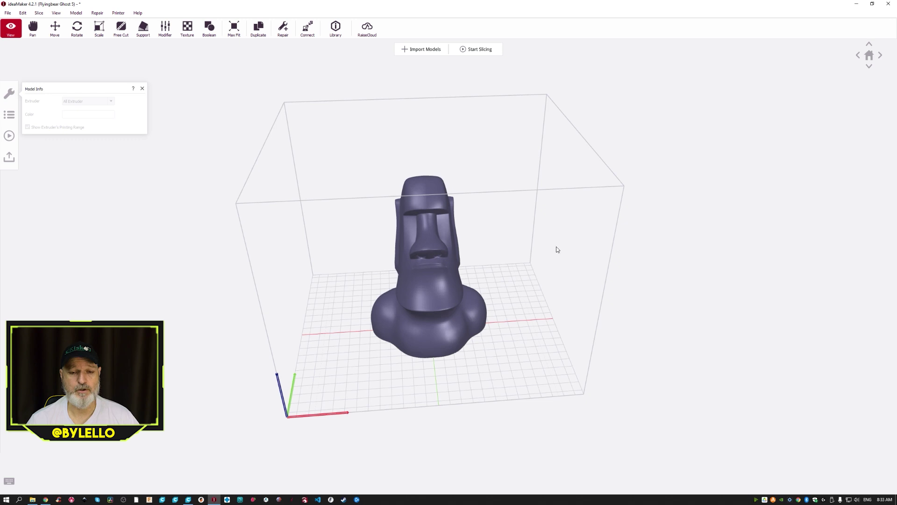
left_click(441, 328)
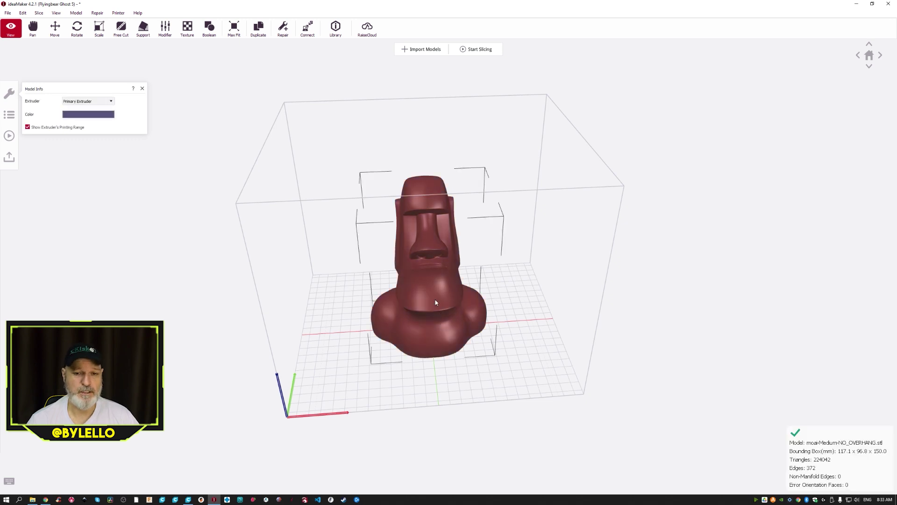
left_click_drag(431, 297, 437, 293)
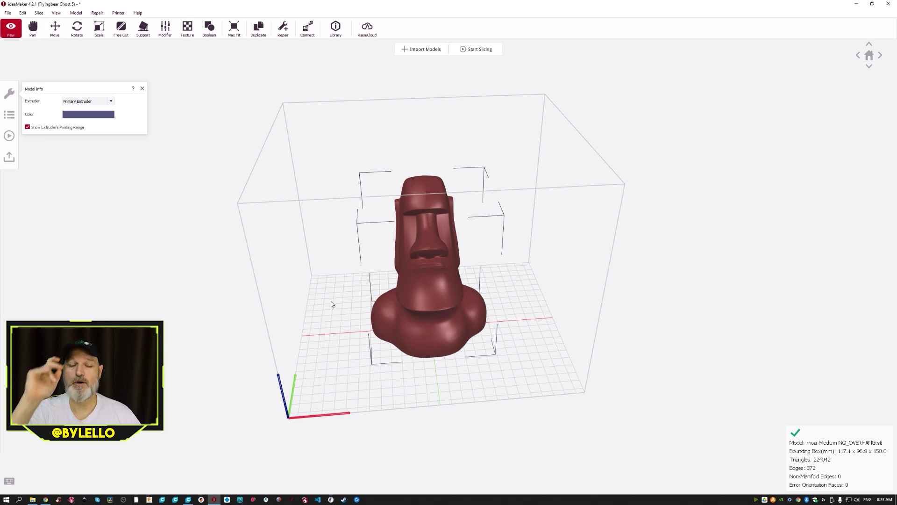
left_click_drag(346, 295, 383, 327)
scroll(341, 297, "up", 2)
scroll(340, 297, "down", 2)
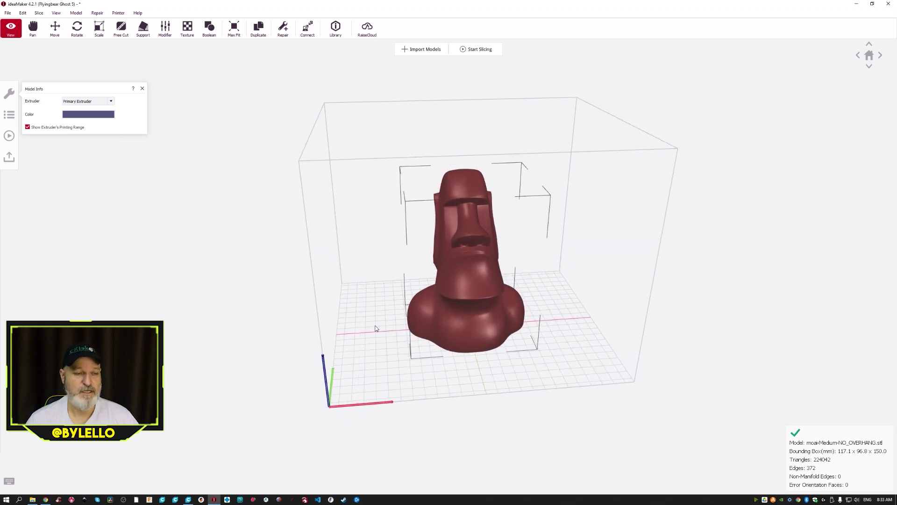
left_click(195, 113)
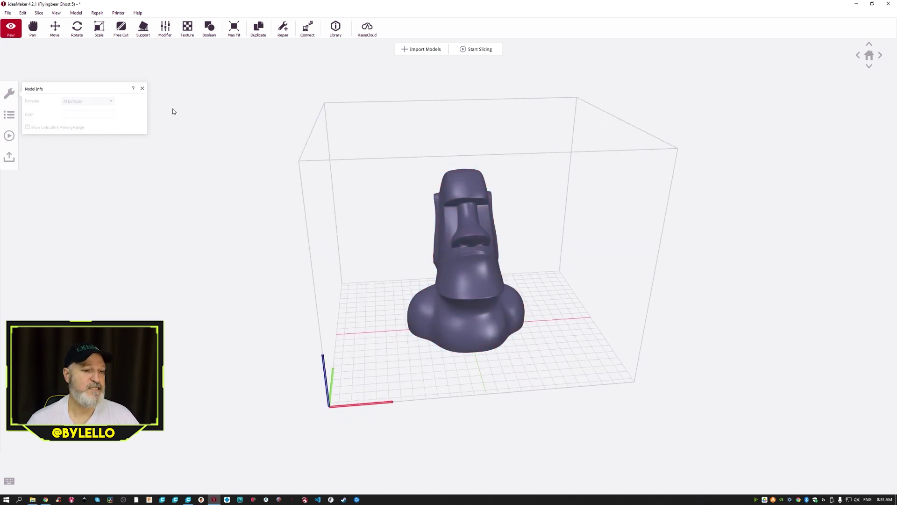
left_click(143, 89)
left_click(441, 237)
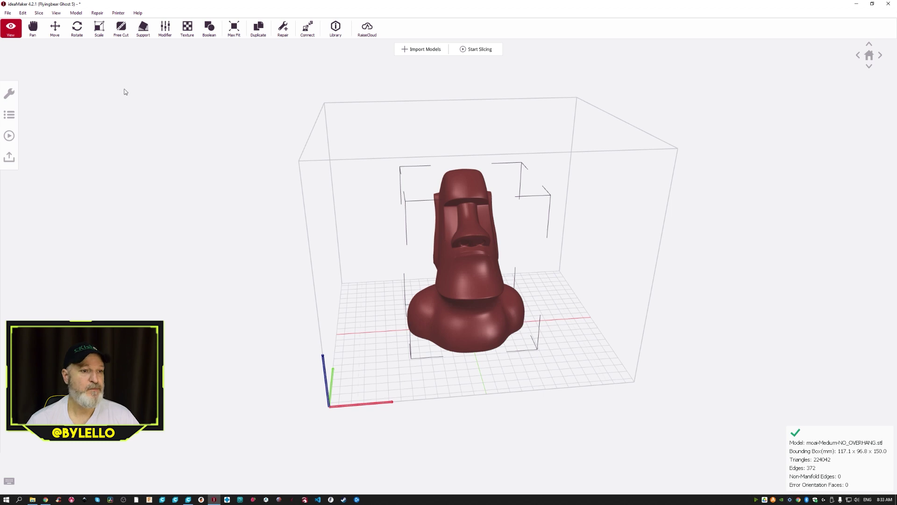
Step: Move the Moai model to another spot on the bed
left_click(55, 29)
mouse_move(476, 285)
left_mouse_down()
mouse_move(497, 301)
mouse_move(477, 300)
mouse_move(509, 299)
mouse_move(467, 293)
mouse_move(475, 285)
left_mouse_up()
left_click_drag(486, 324, 490, 294)
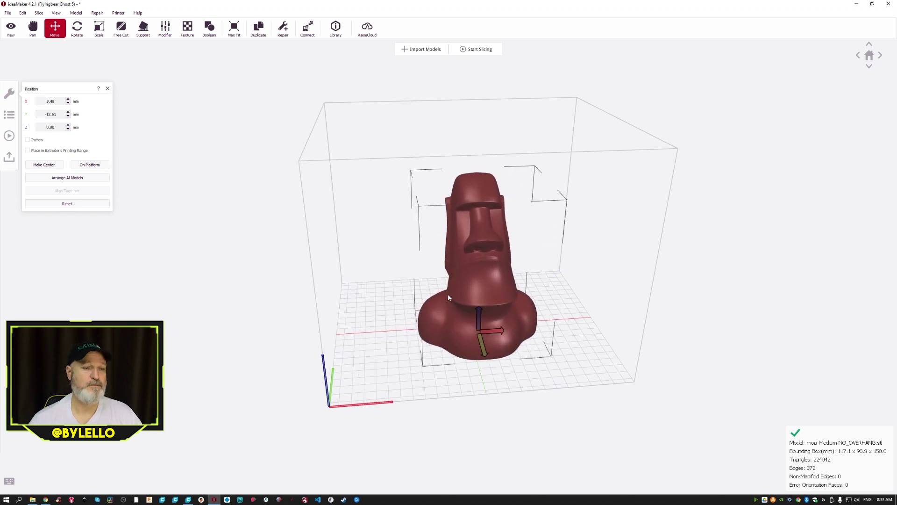
left_click(362, 305)
Step: Compare World and Local rotation views, tilting the Moai -36° around X and undoing it
left_click(77, 28)
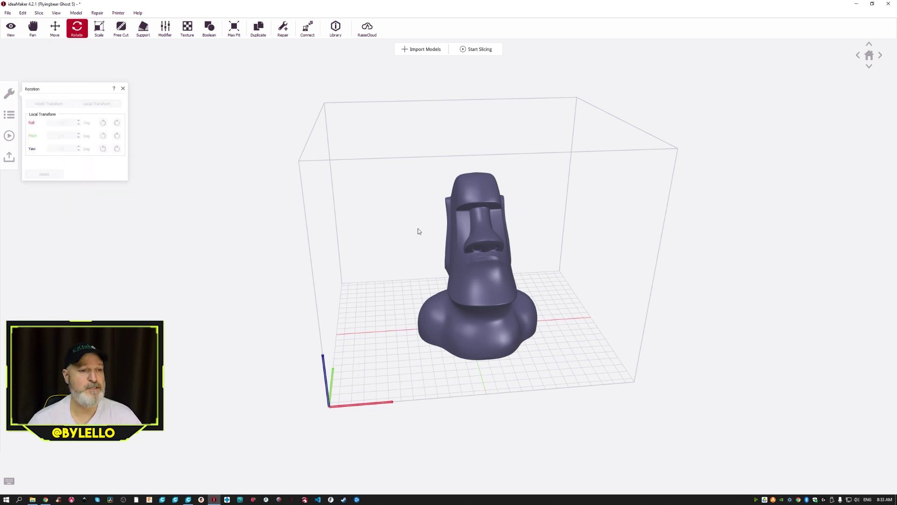
left_click(480, 270)
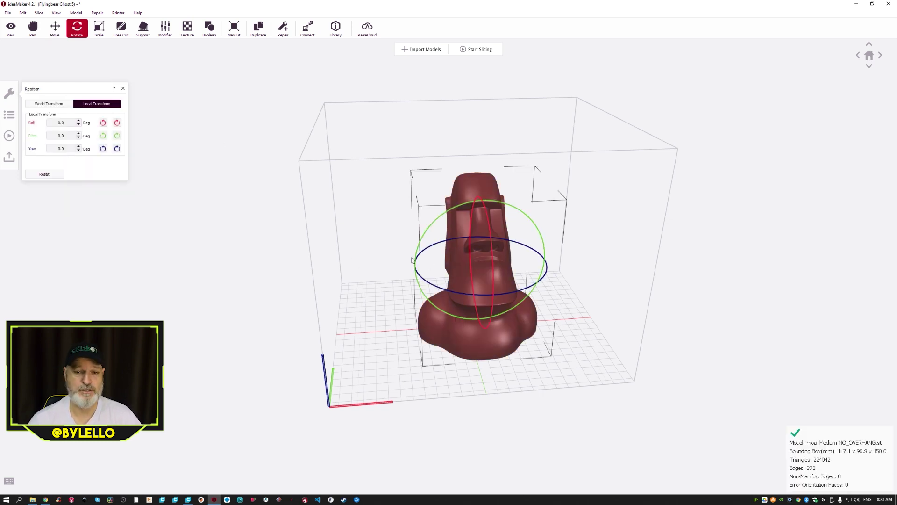
left_click_drag(400, 374, 510, 355)
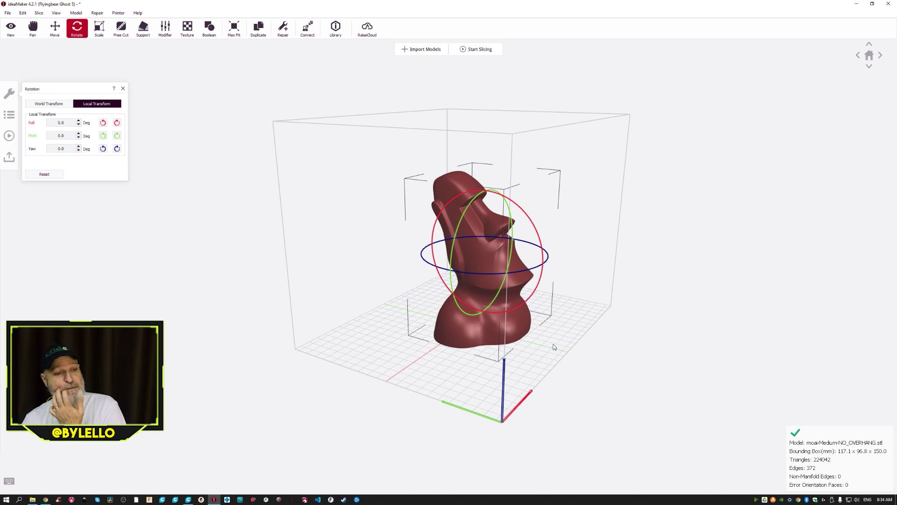
left_click_drag(553, 346, 420, 369)
left_click(46, 104)
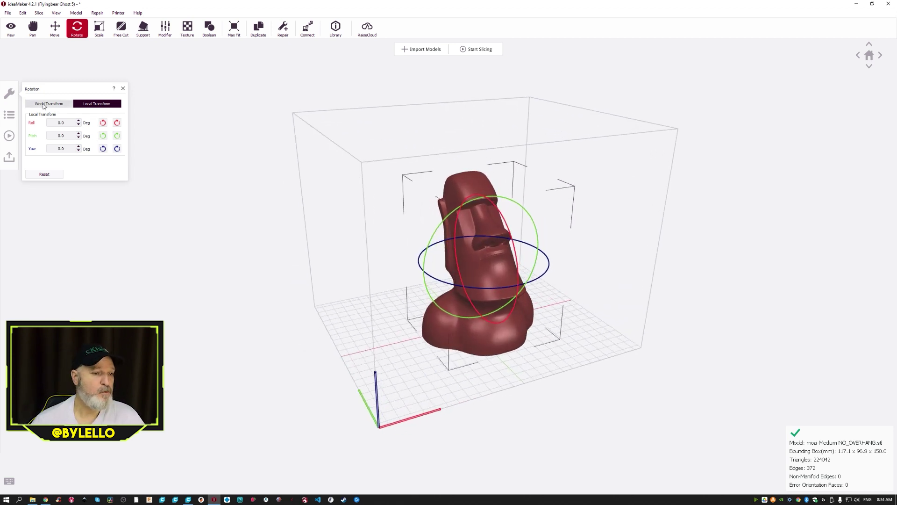
left_click(96, 105)
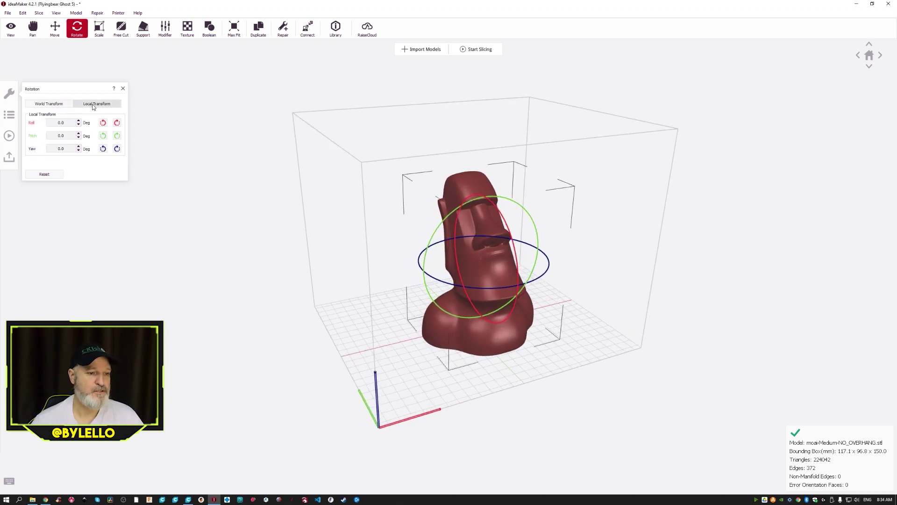
left_click(47, 104)
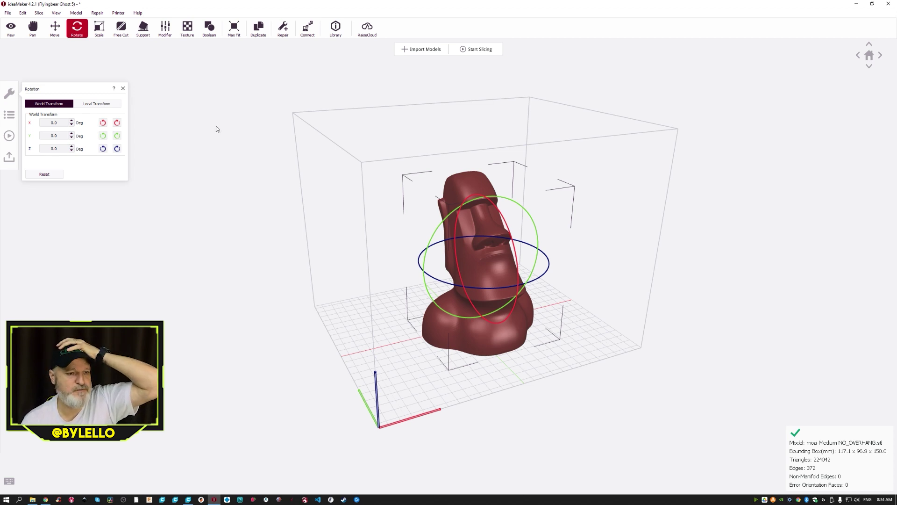
left_click(58, 107)
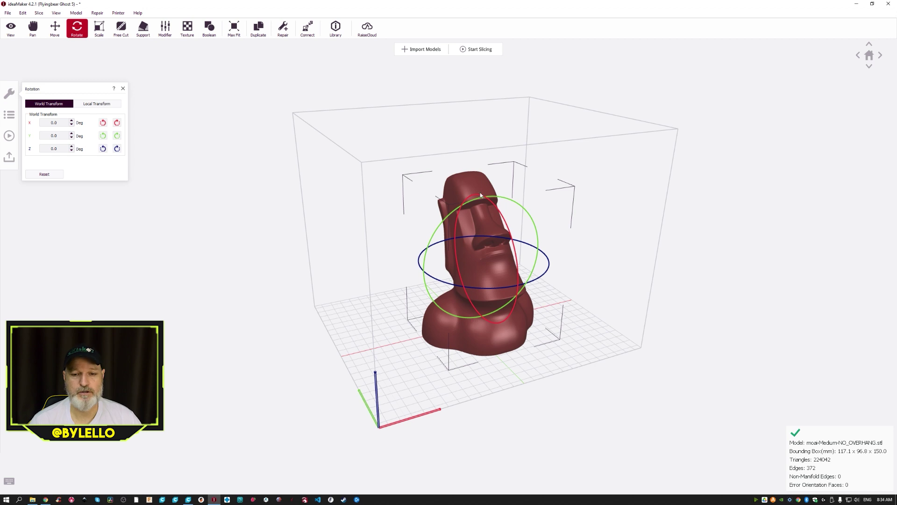
left_click_drag(516, 257, 502, 226)
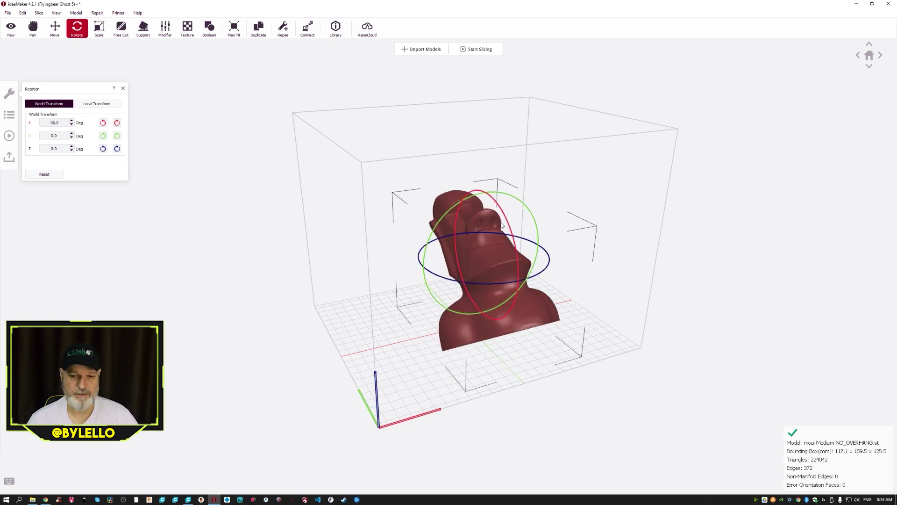
key("ctrl+z")
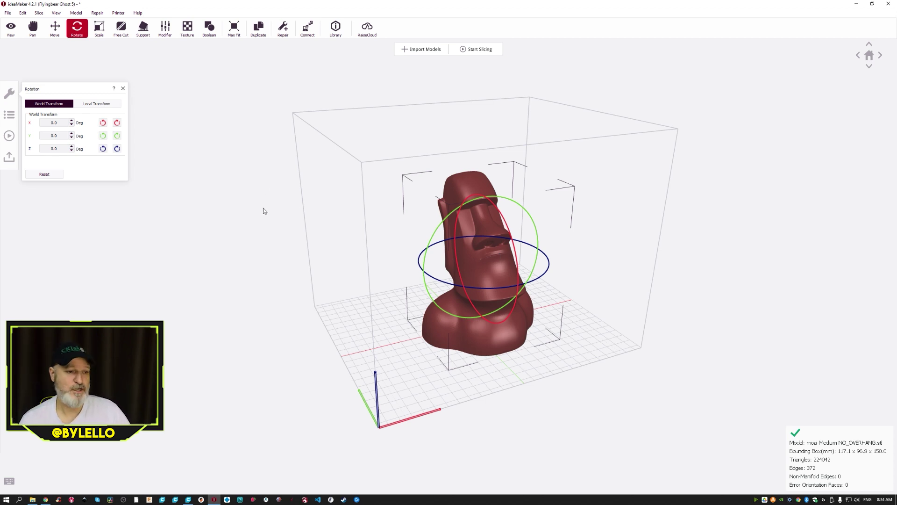
Step: Recheck the rotation values, then show the Moai's 117.660 × 96.784 × 150.000 mm dimensions
left_click_drag(273, 224, 351, 312)
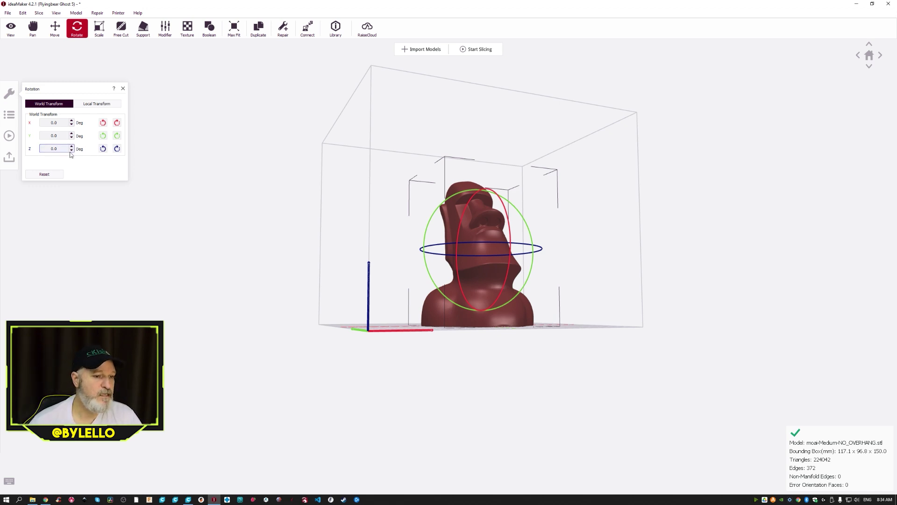
left_click(95, 105)
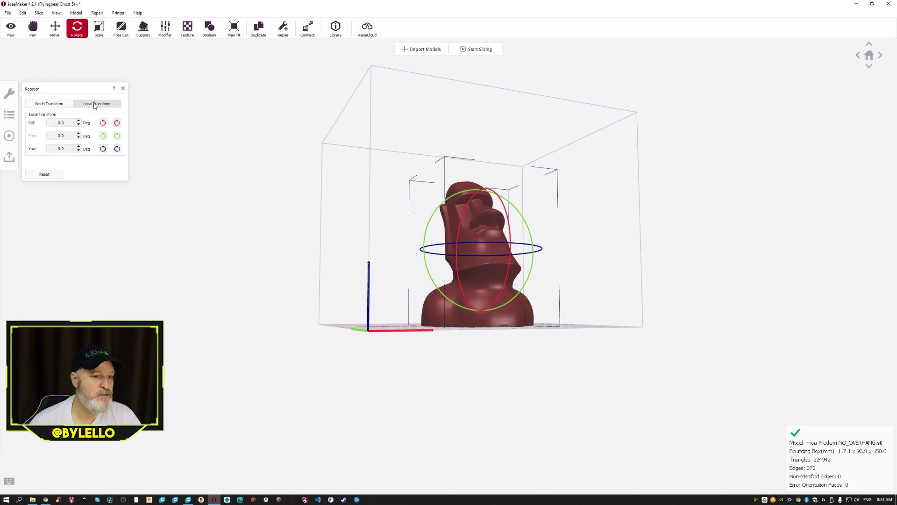
left_click(52, 105)
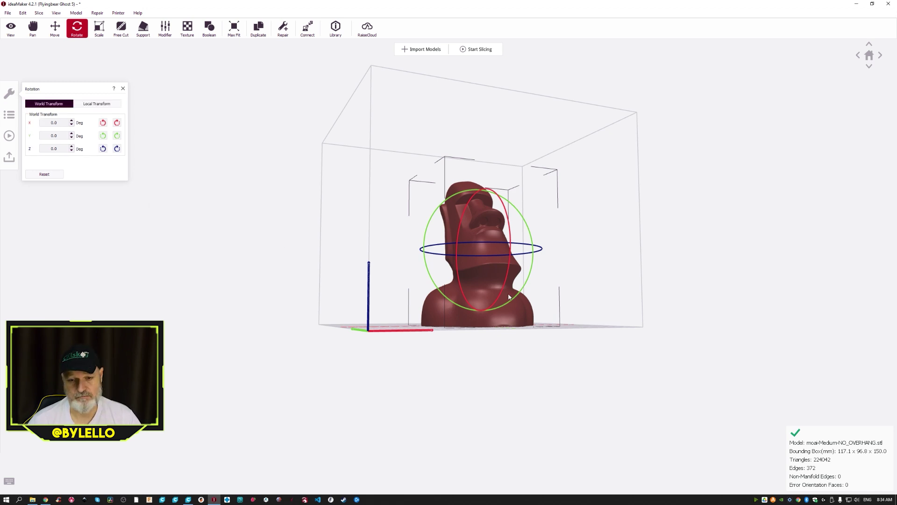
right_click_drag(542, 240, 566, 332)
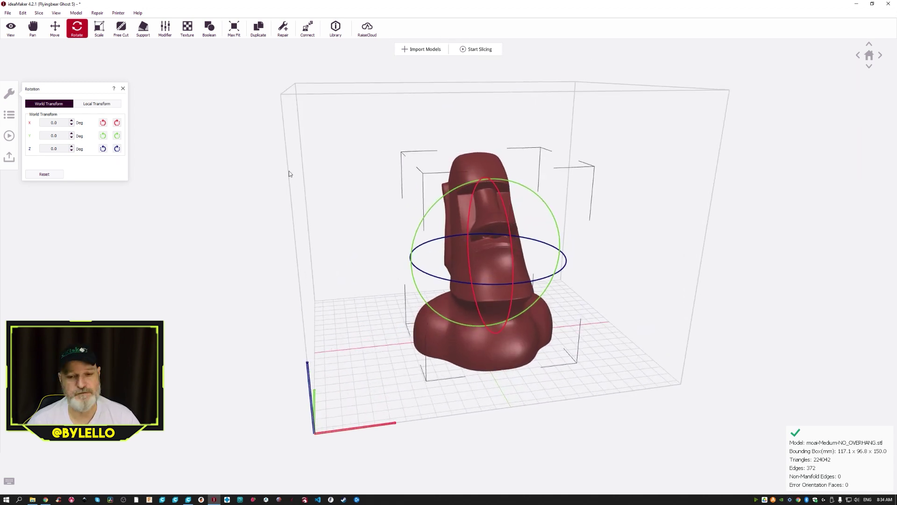
left_click(102, 31)
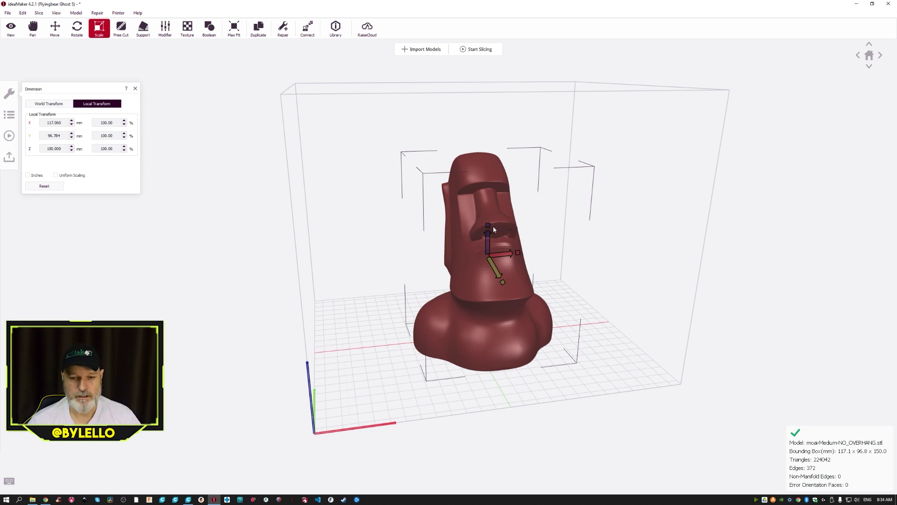
Step: Undo a height stretch, then scale the Moai uniformly to 87.10%
left_click_drag(488, 239, 489, 177)
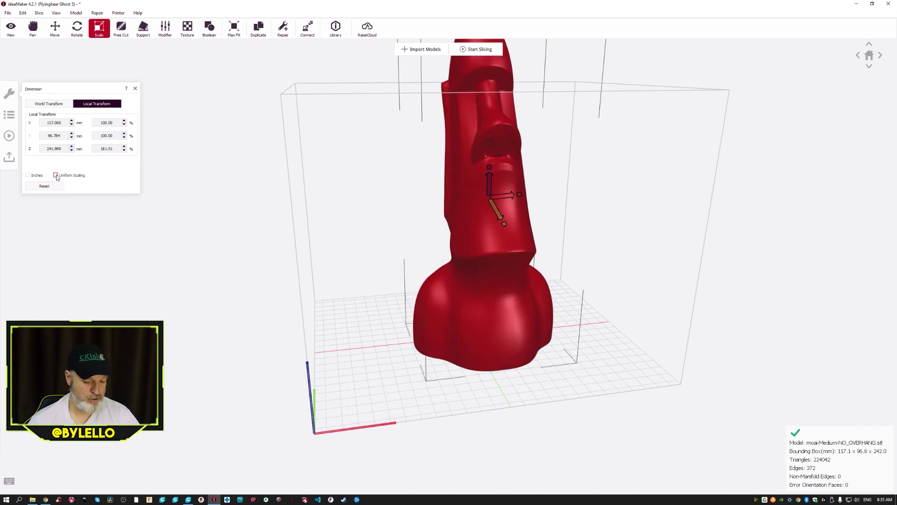
key("ctrl+z")
left_click(348, 268)
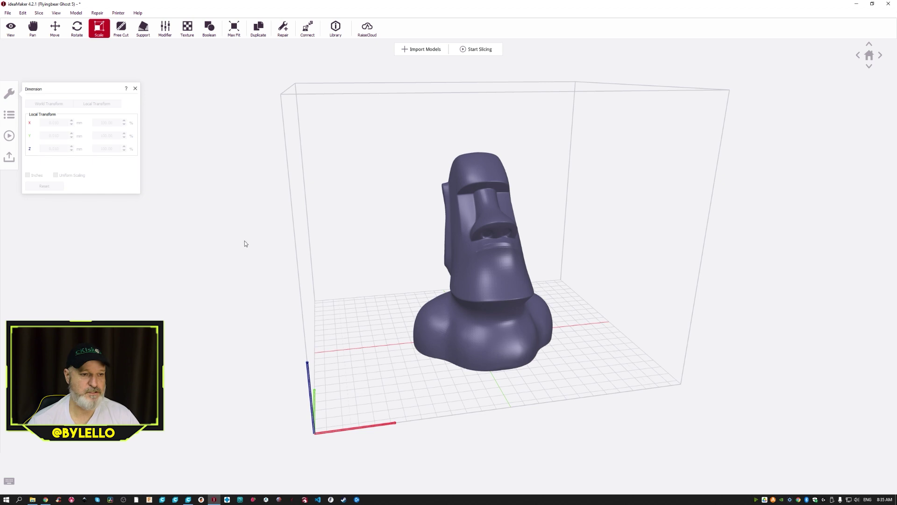
left_click(473, 268)
left_click(57, 176)
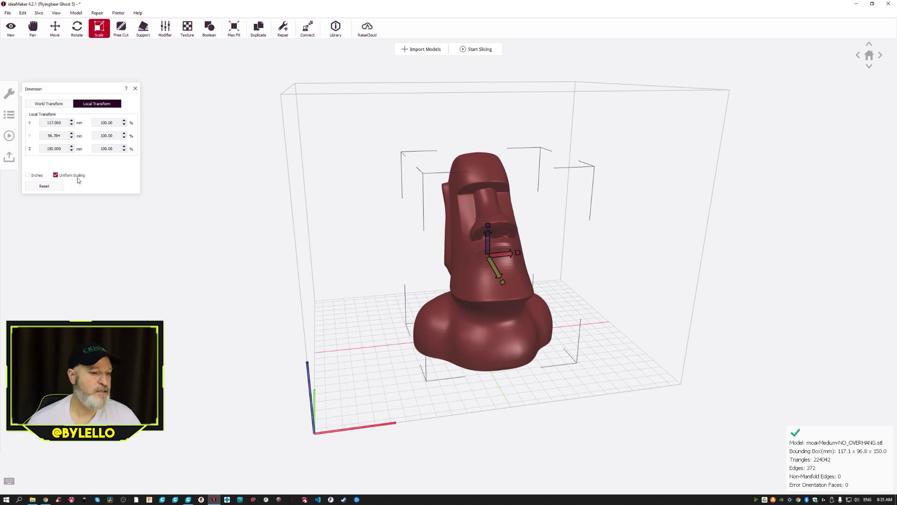
left_click_drag(491, 242, 495, 258)
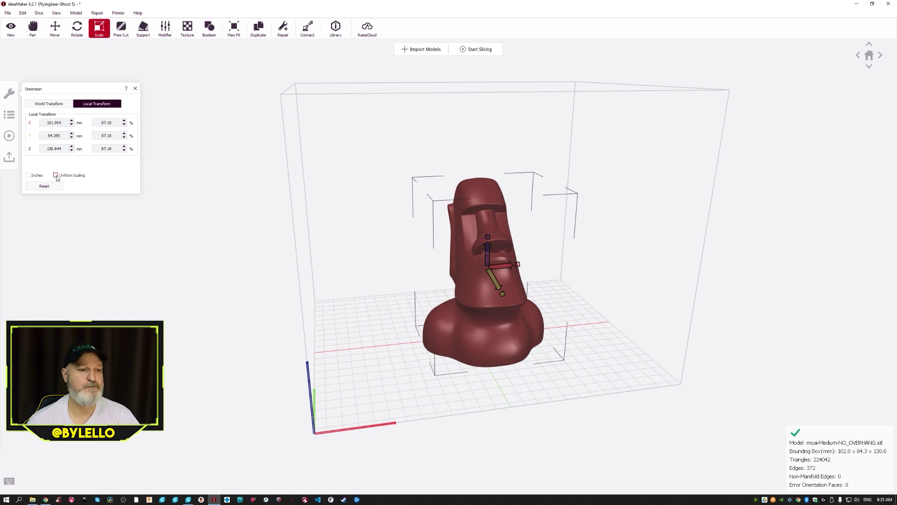
Step: Set the X scale to 81% and toggle inches on and back to millimetres
double_click(107, 123)
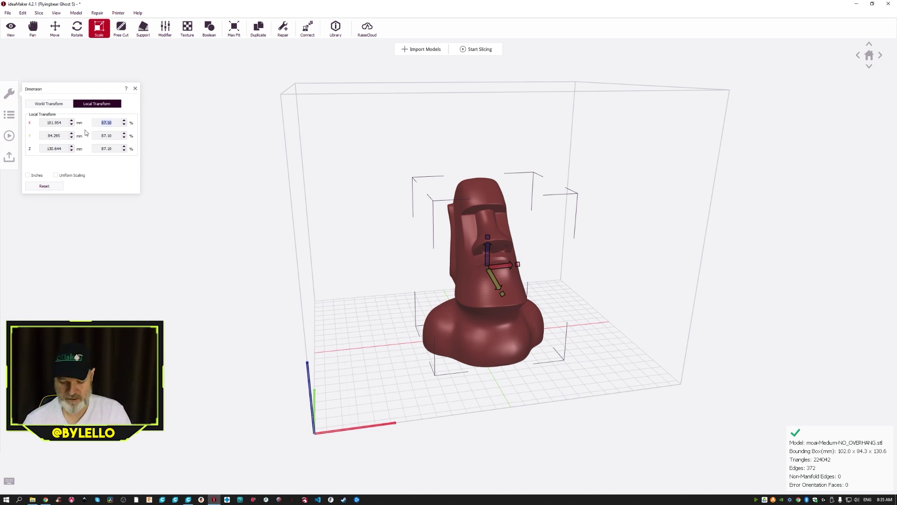
type("81")
key("Return")
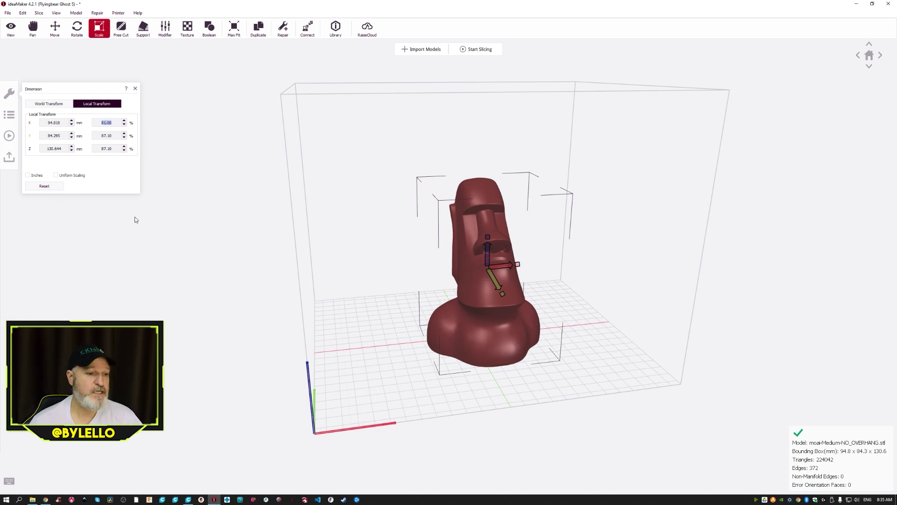
left_click(28, 175)
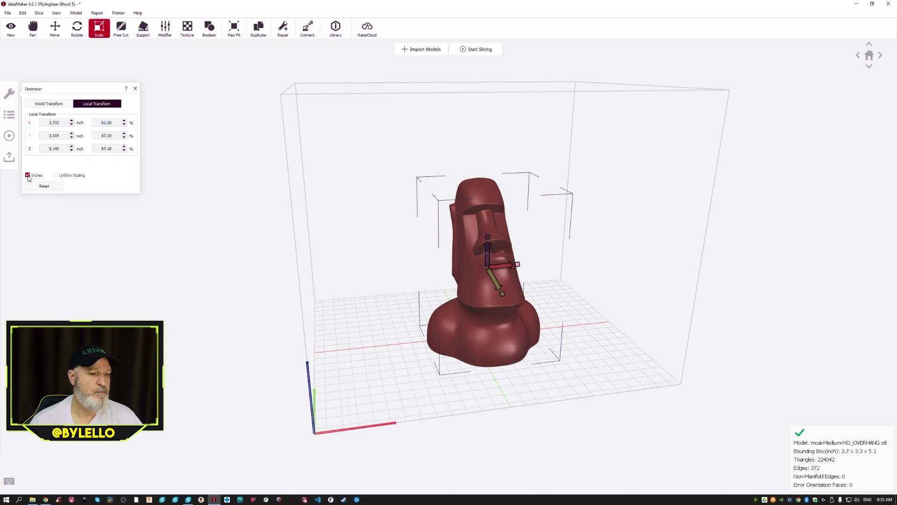
left_click(28, 175)
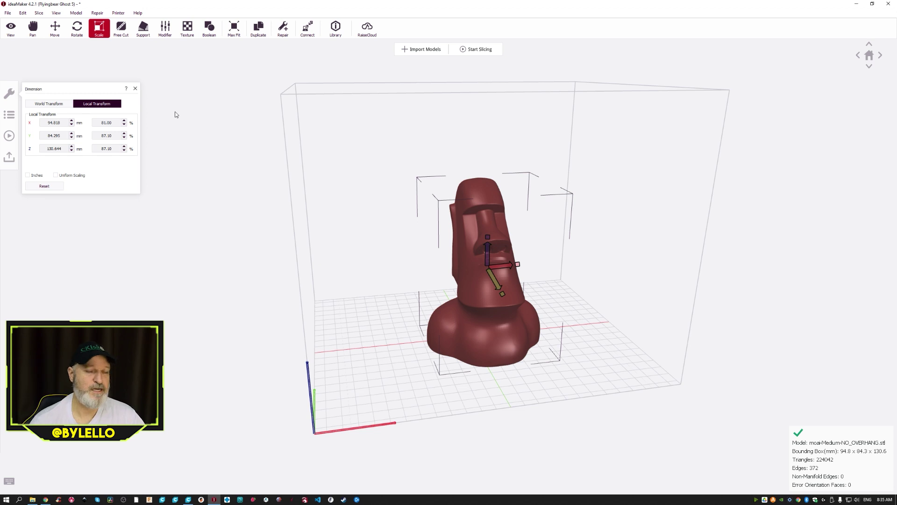
Step: Free Cut the Moai with a horizontal plane across the neck at Z 55.91 mm
left_click(121, 29)
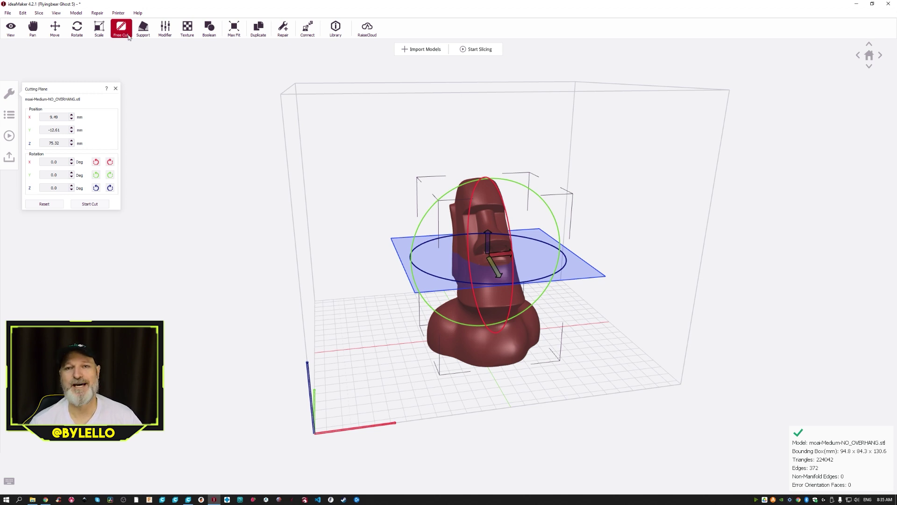
right_click_drag(497, 334, 562, 333)
scroll(597, 348, "up", 3)
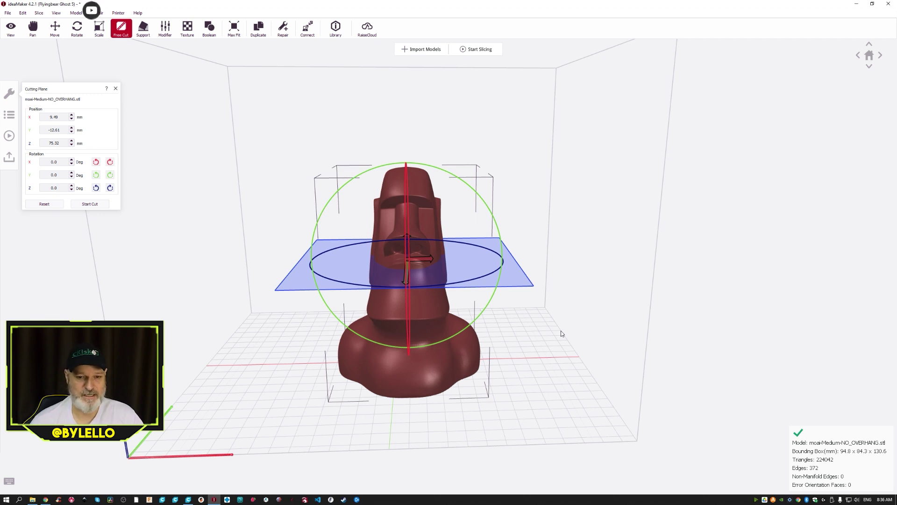
left_click_drag(407, 252, 408, 230)
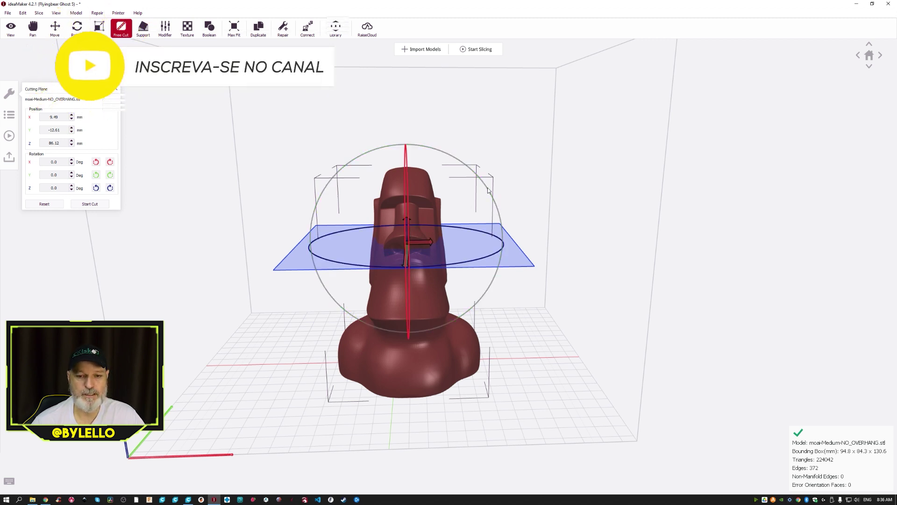
left_click_drag(487, 190, 497, 223)
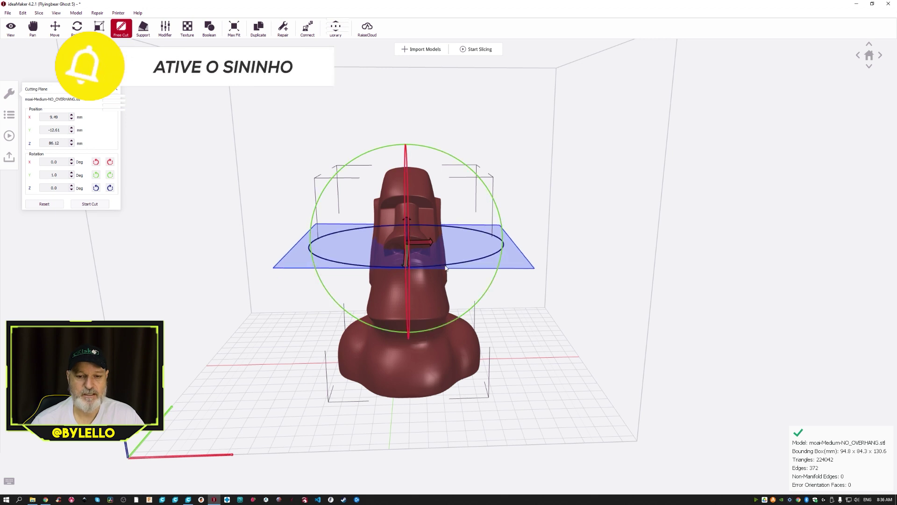
left_click(501, 220)
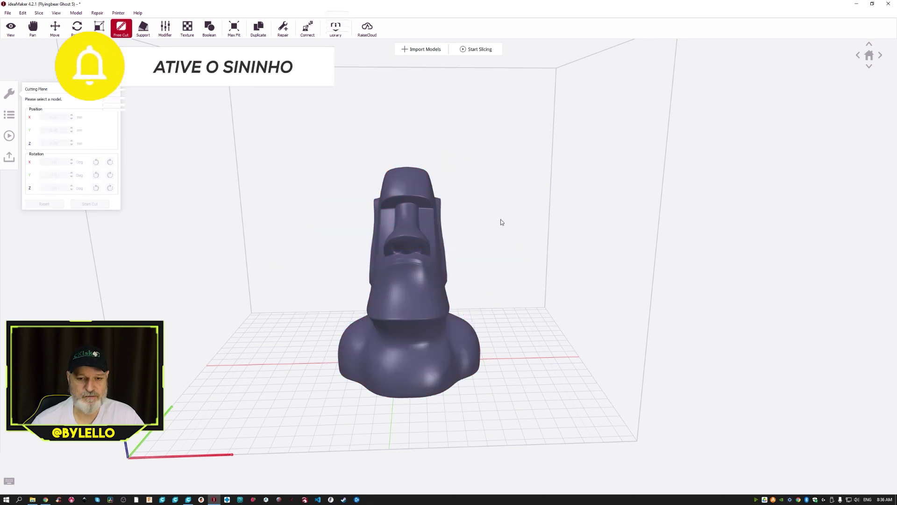
left_click(405, 287)
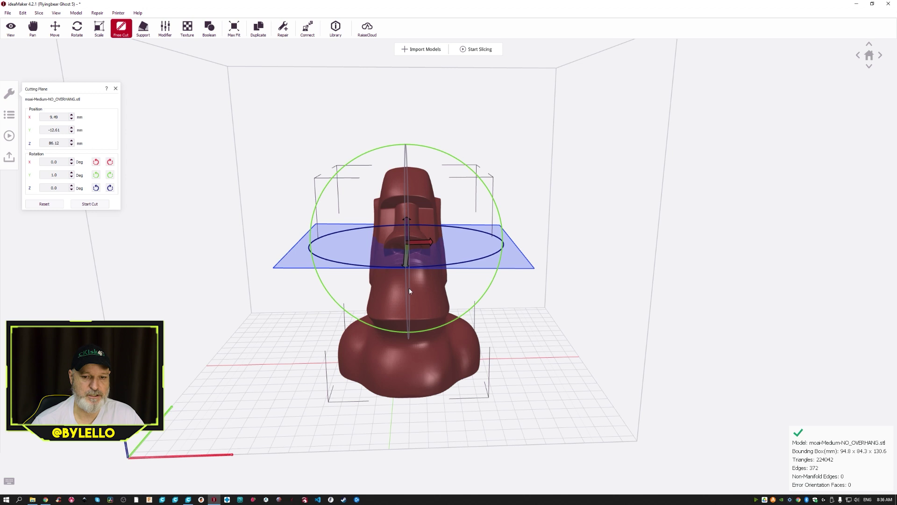
left_click_drag(409, 226, 434, 302)
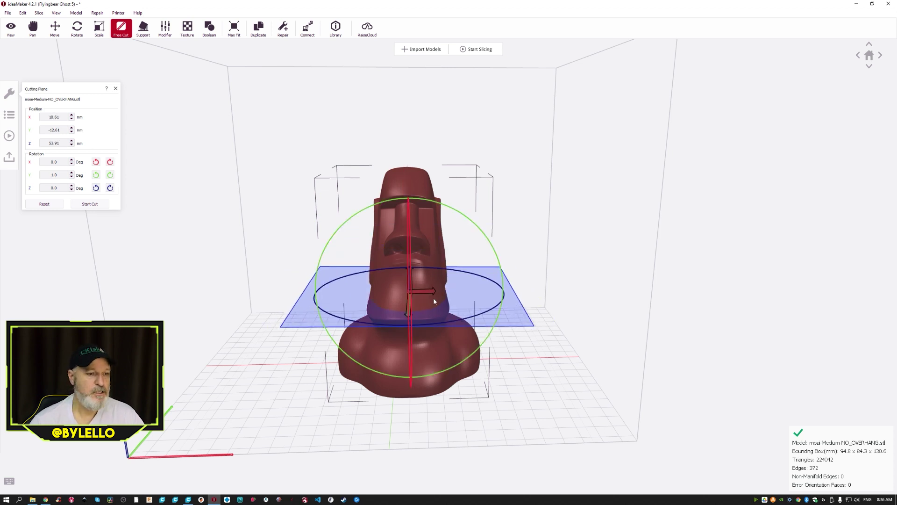
left_click(90, 204)
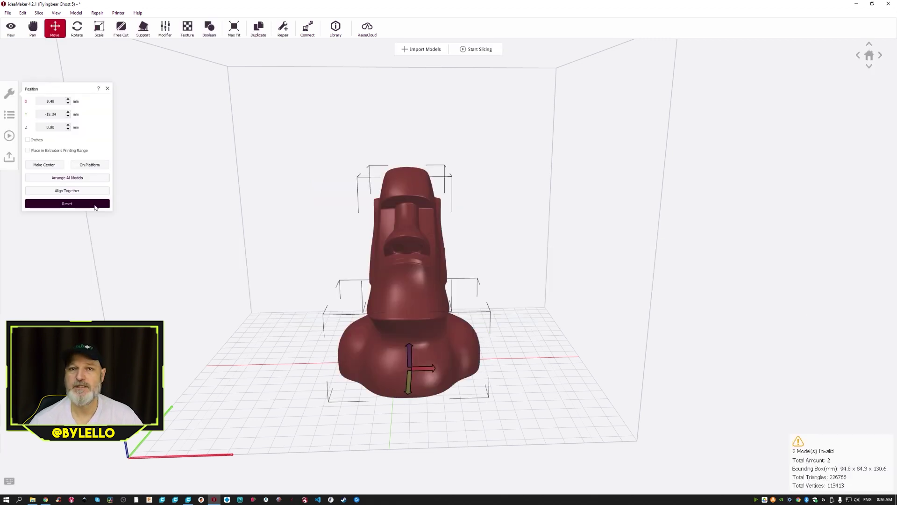
Step: Move the cut base to the left and the head to the front right
left_click(359, 322)
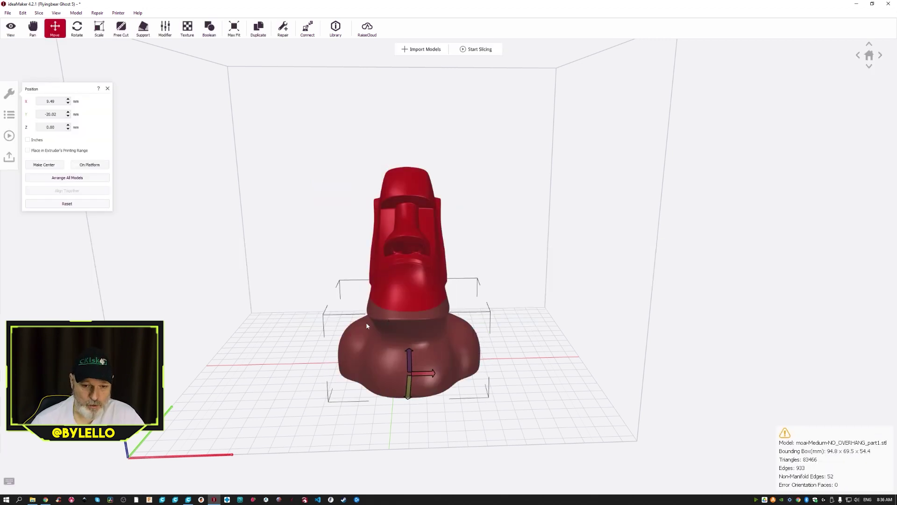
left_click_drag(372, 343, 385, 351)
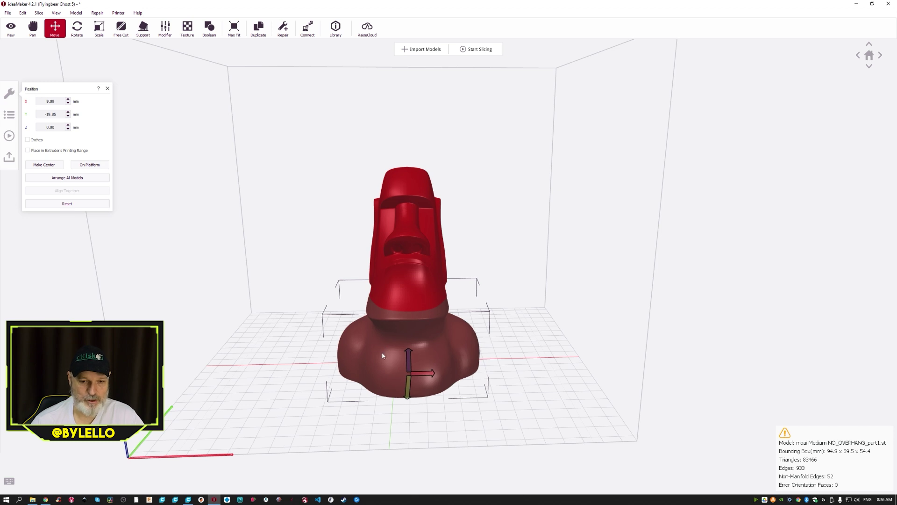
left_click(381, 293)
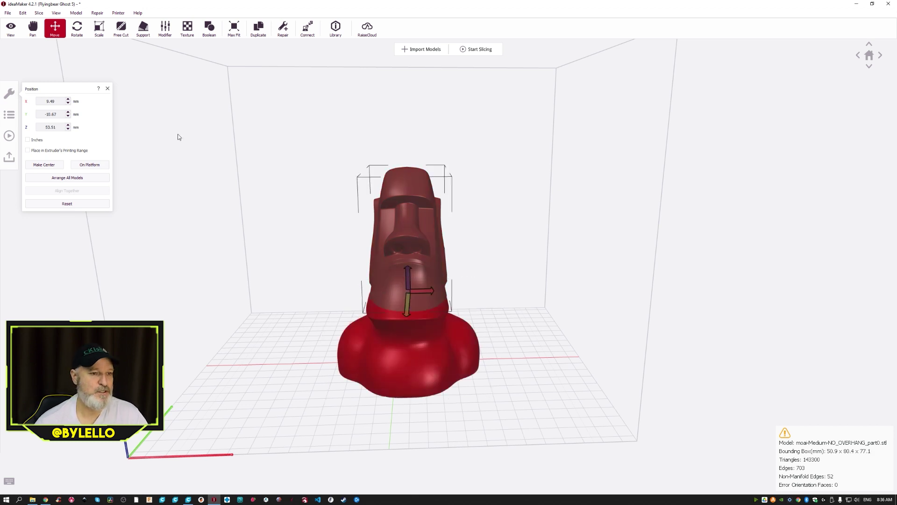
left_click_drag(389, 259, 491, 258)
left_click_drag(407, 313, 308, 308)
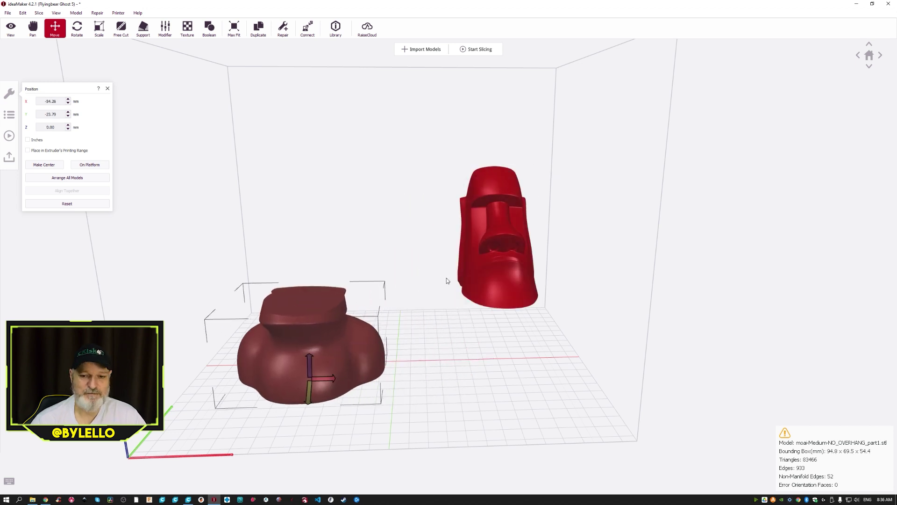
left_click_drag(508, 271, 469, 335)
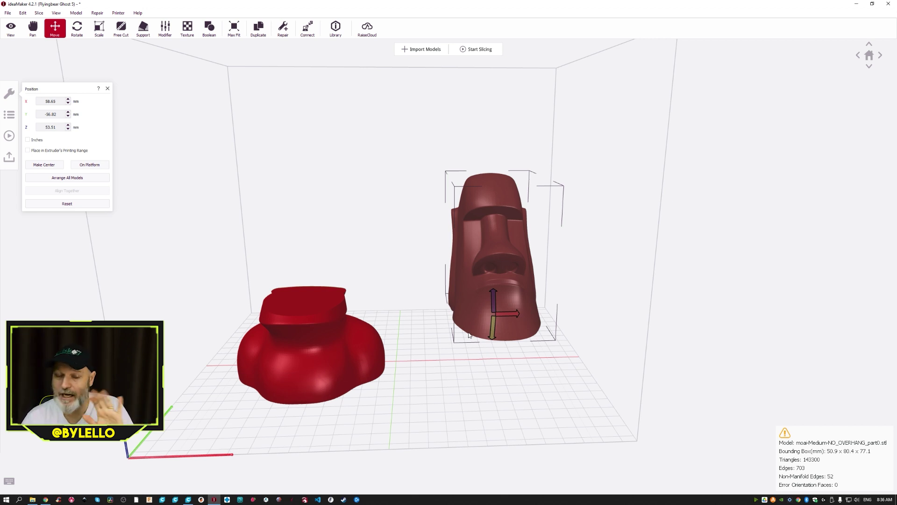
right_click_drag(549, 371, 509, 308)
Step: Position the head beside the base and drop it onto the platform at Z 0.00
left_click(78, 28)
left_click(55, 28)
right_click_drag(420, 369, 500, 374)
left_click_drag(500, 373, 472, 355)
right_click_drag(400, 324, 368, 344)
left_click_drag(395, 351, 395, 356)
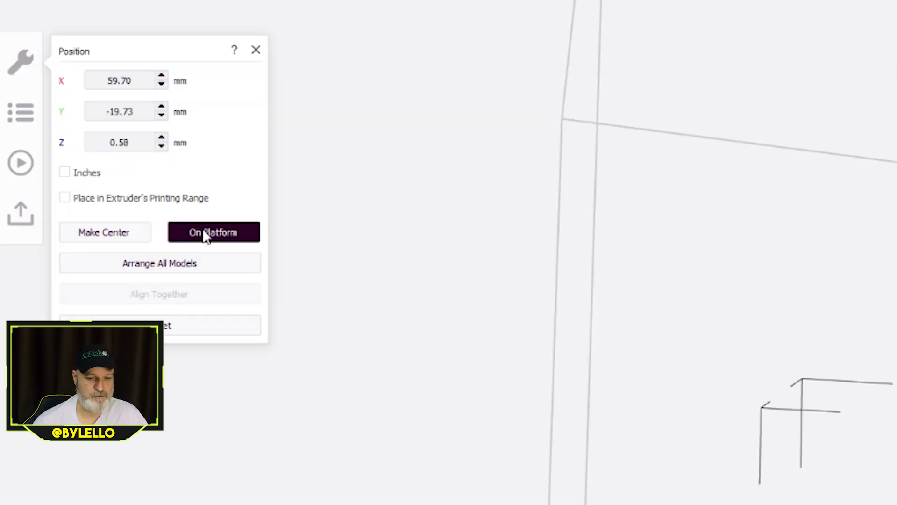
left_click(86, 165)
left_click_drag(426, 416, 391, 383)
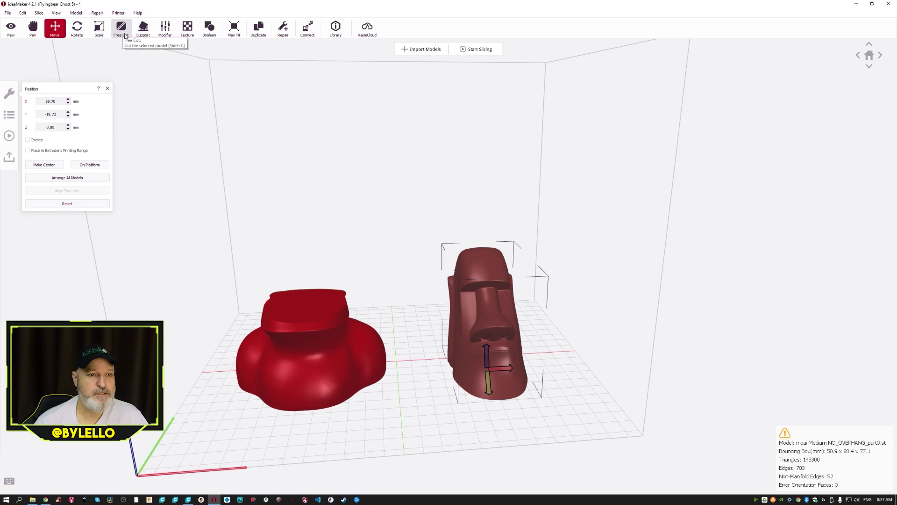
Step: Place manual support pillars under the moai's nose and on the red model's side
left_click(143, 29)
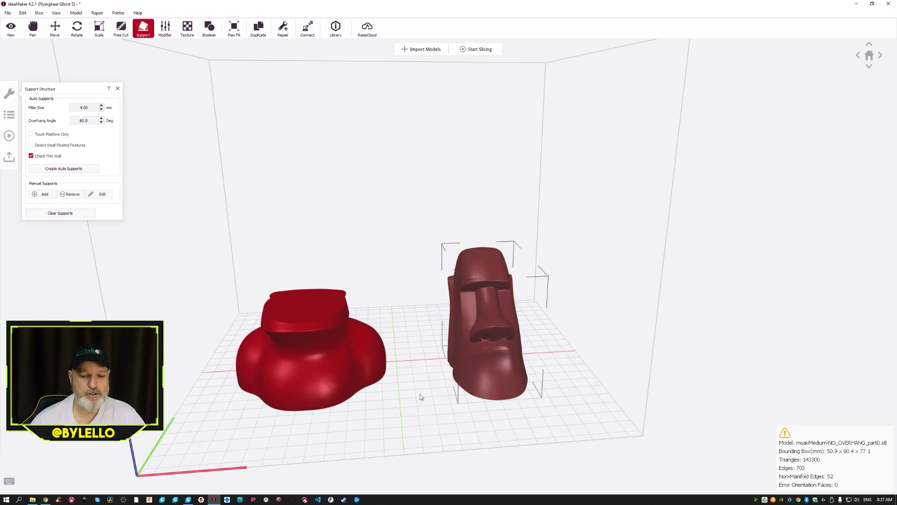
right_click_drag(422, 397, 408, 374)
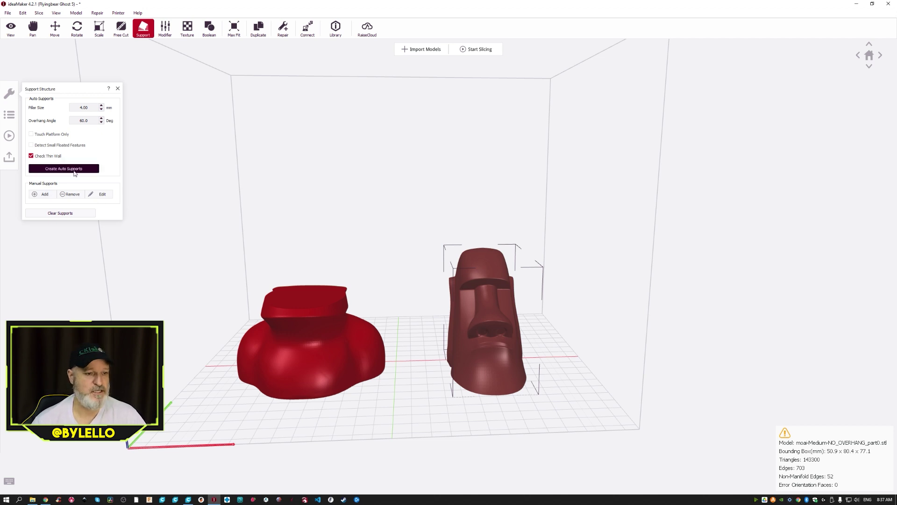
left_click(45, 194)
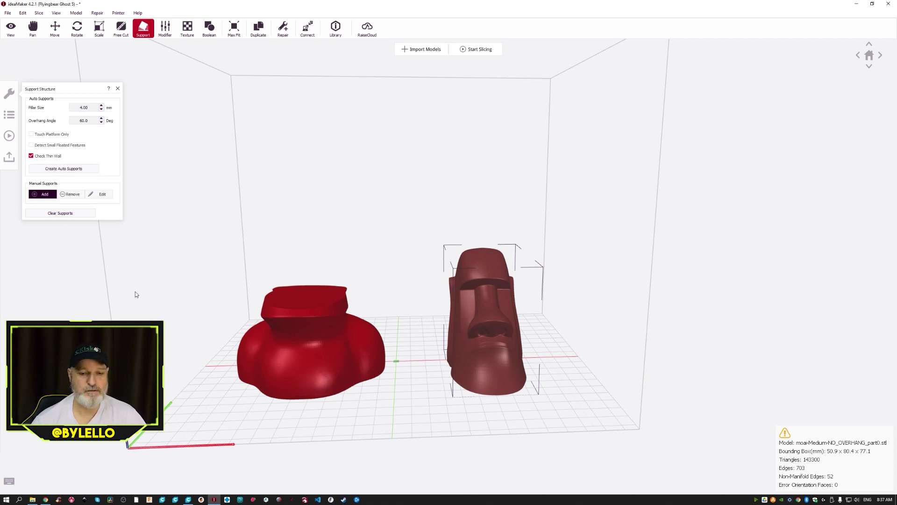
left_click(494, 343)
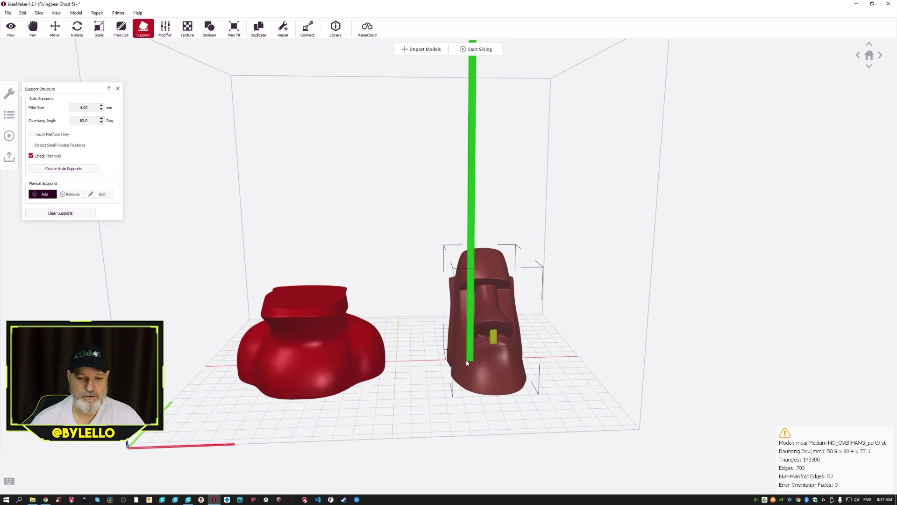
left_click(320, 322)
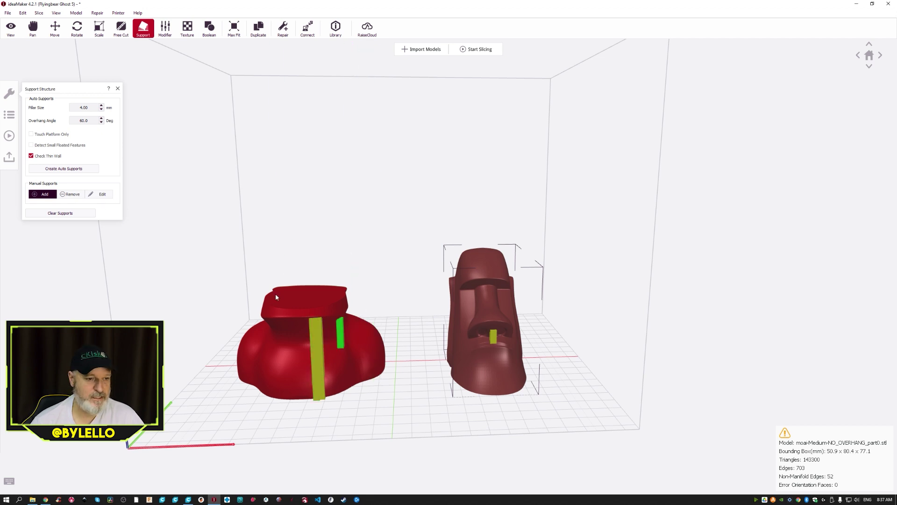
left_click(100, 194)
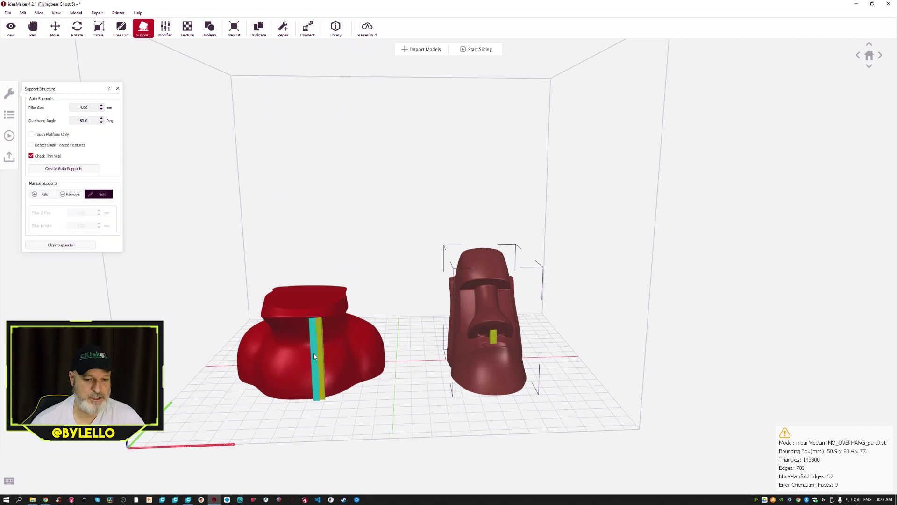
left_click(70, 194)
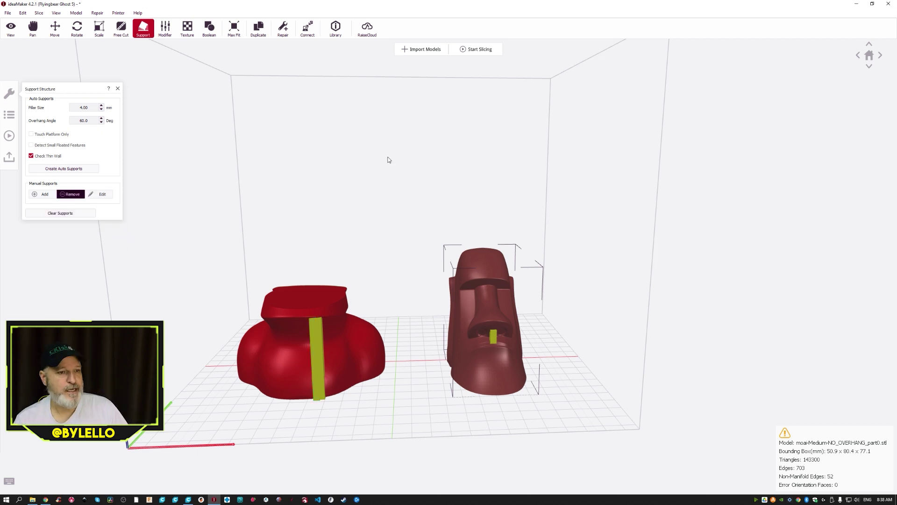
left_click_drag(405, 209, 398, 264)
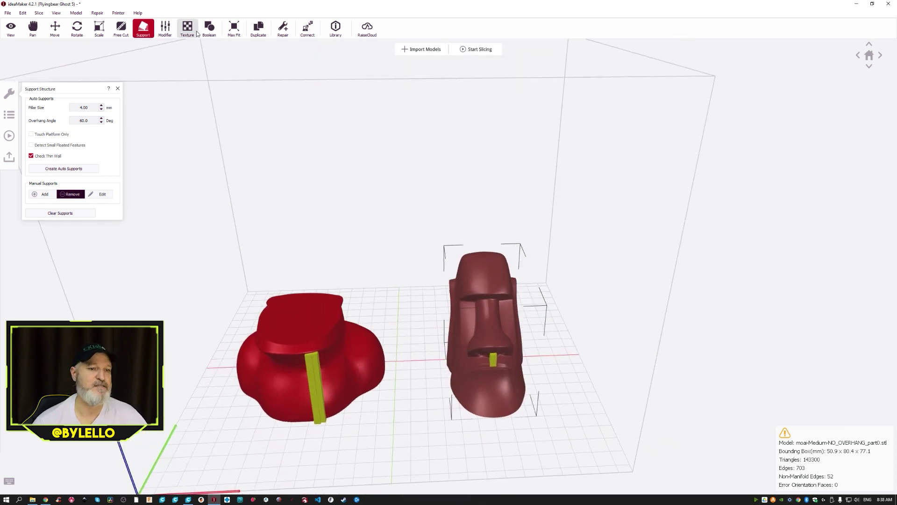
Step: Add a default 40 × 40 × 30 mm cylinder modifier to the Moai head
left_click(165, 28)
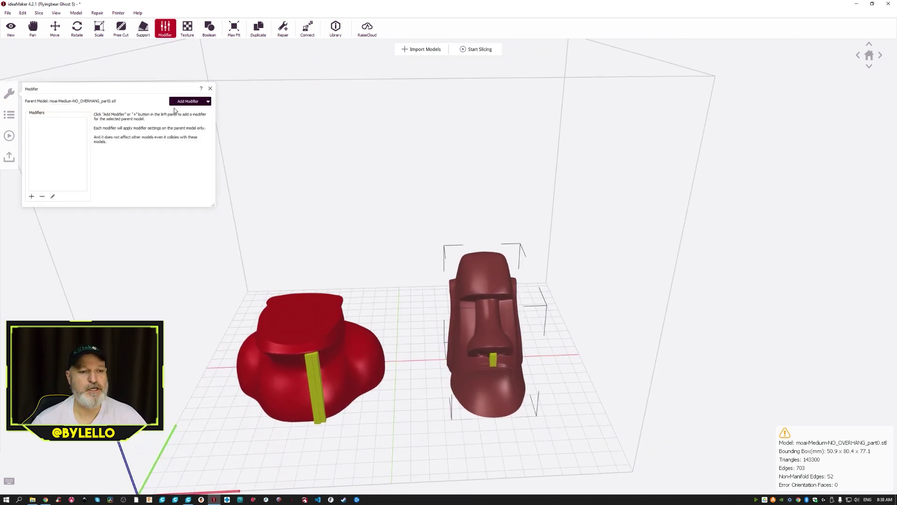
left_click(208, 102)
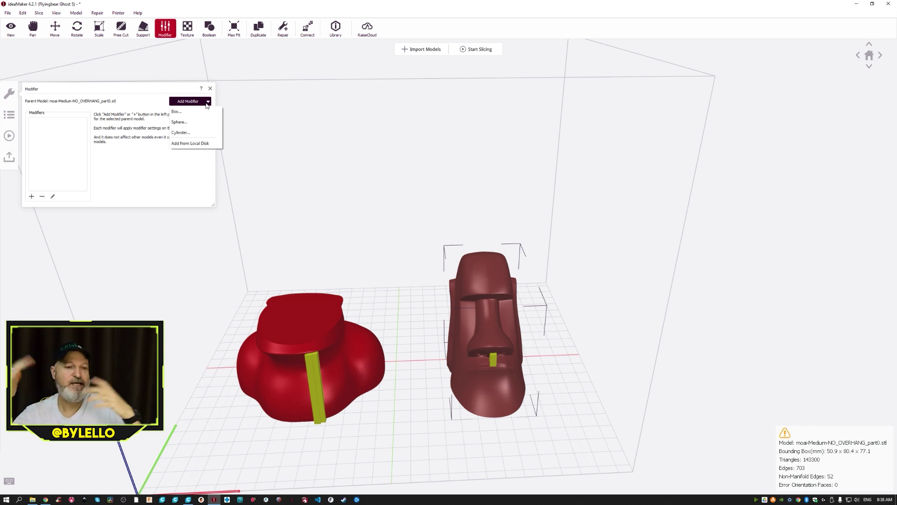
left_click(181, 132)
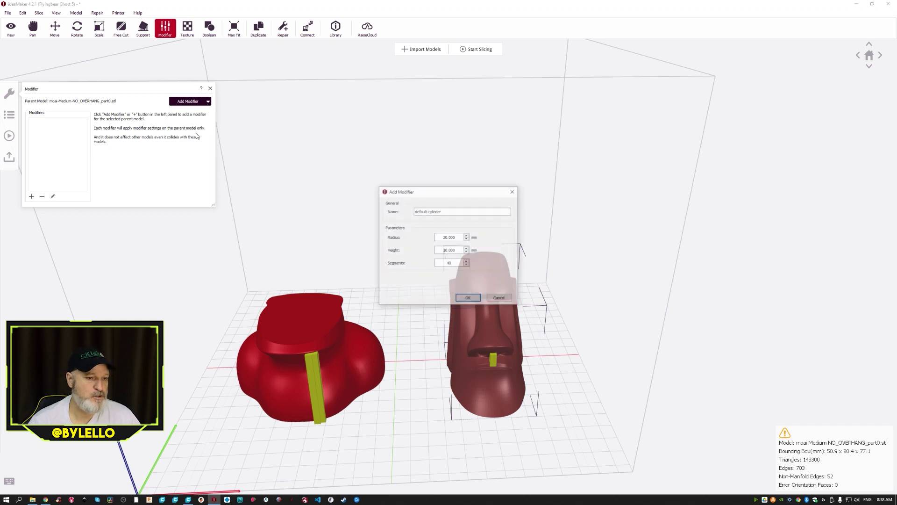
left_click(468, 298)
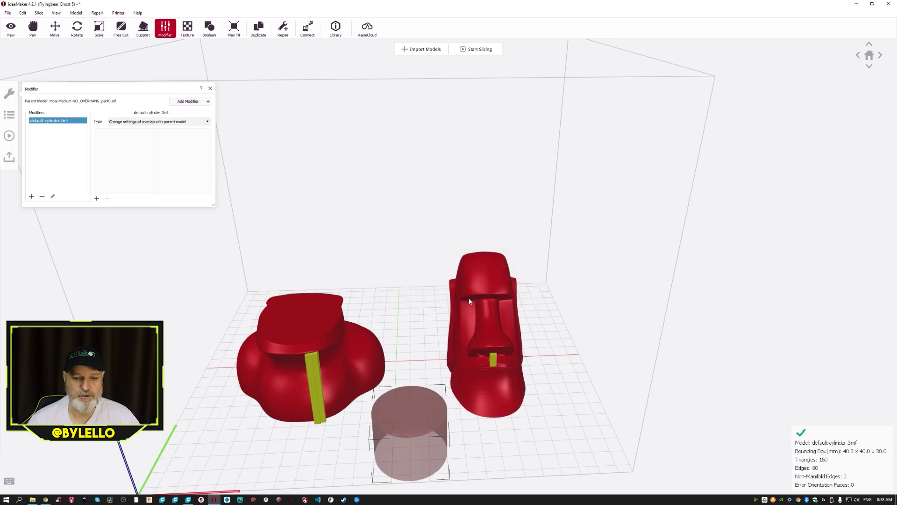
left_click(210, 88)
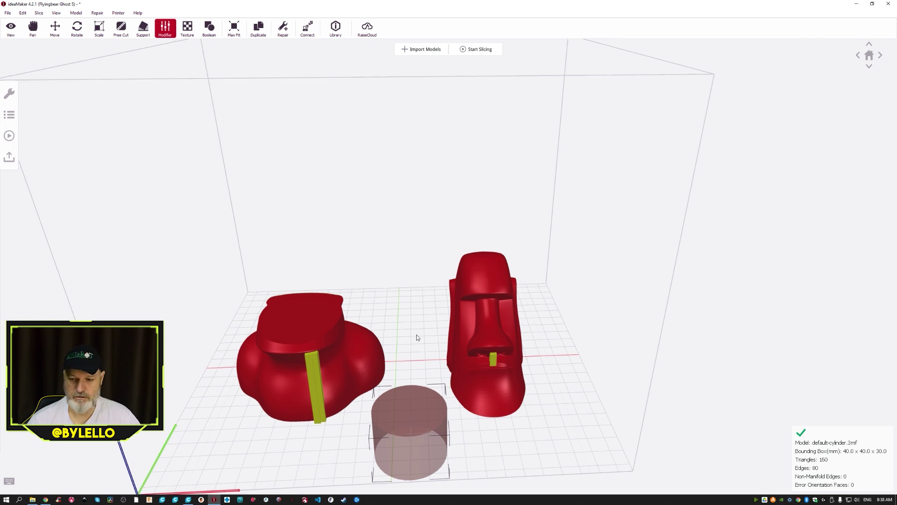
key("m")
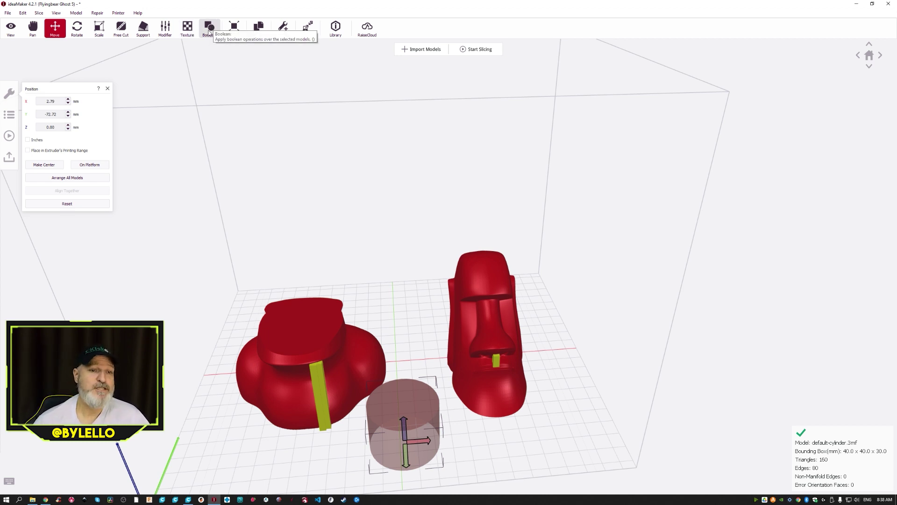
Step: Move the cylinder modifier onto the moai's base, then delete it
left_click(210, 29)
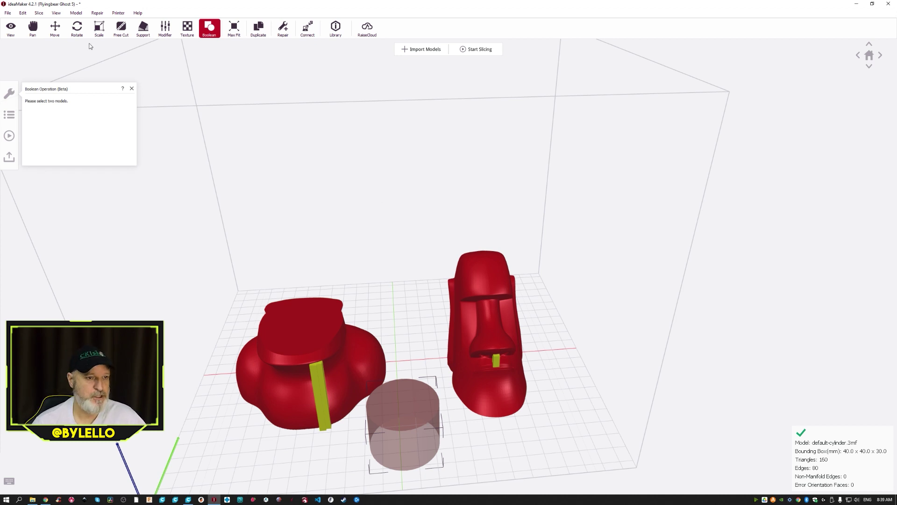
left_click(55, 28)
left_click_drag(390, 410, 367, 263)
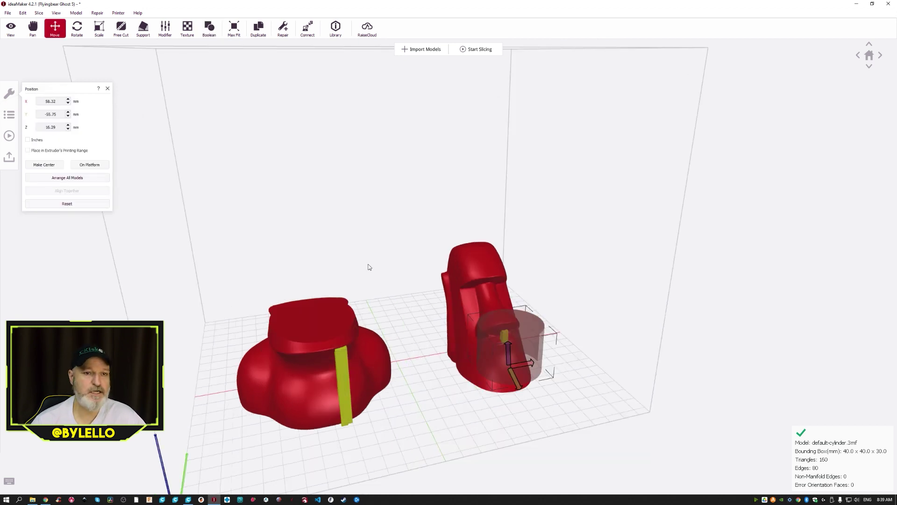
left_click(209, 28)
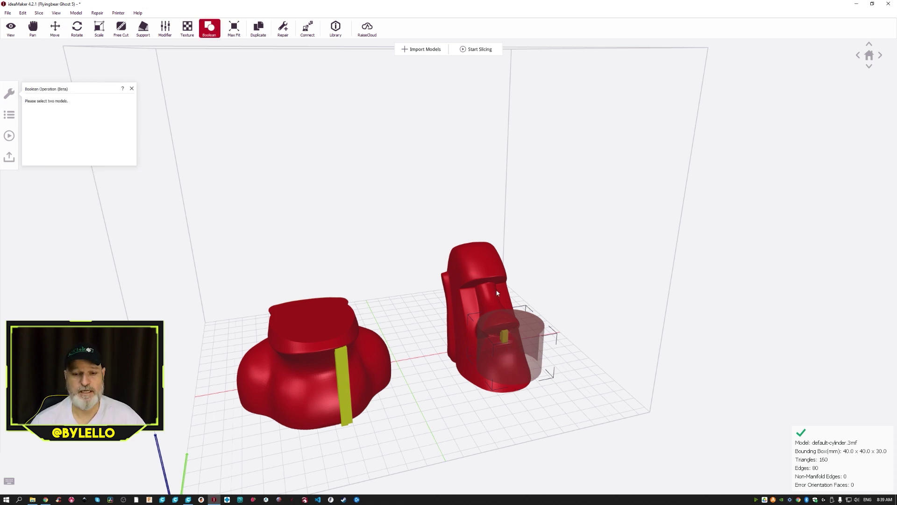
left_click(479, 269, "ctrl")
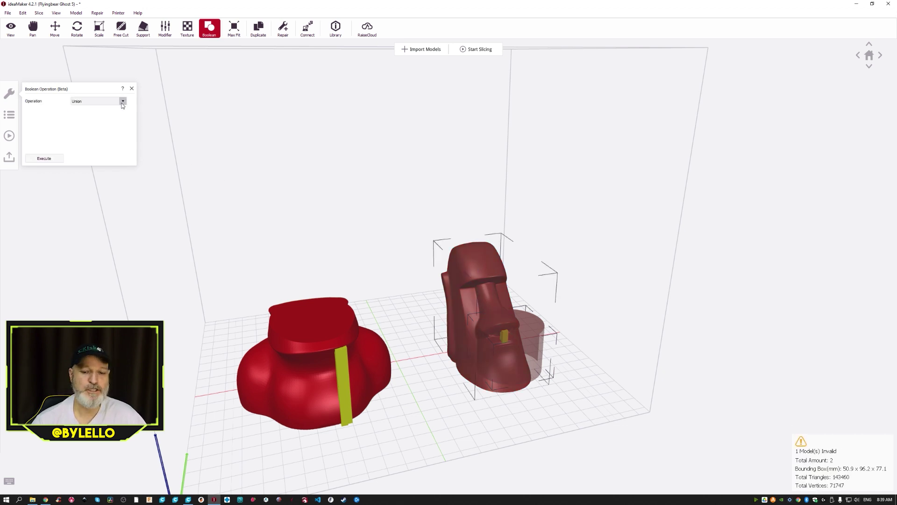
left_click_drag(439, 408, 467, 413)
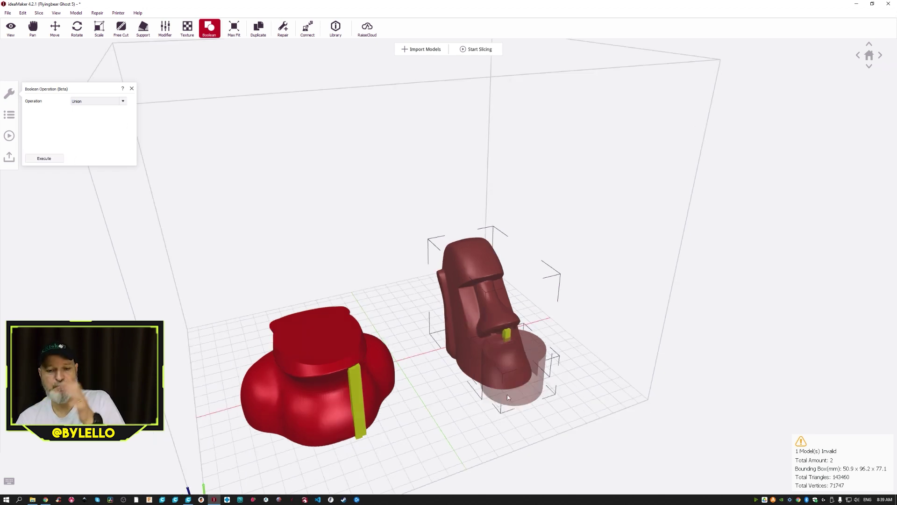
left_click(519, 422)
left_click(522, 389)
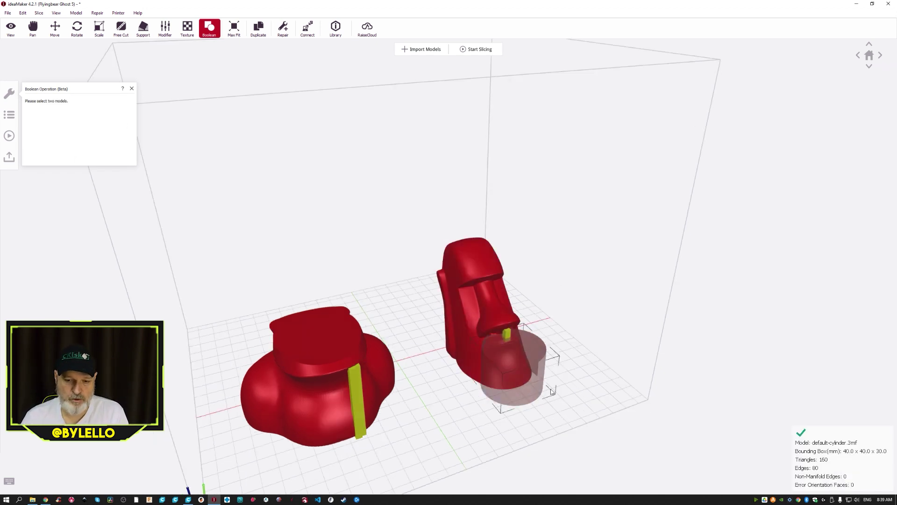
key("Delete")
left_click(441, 260)
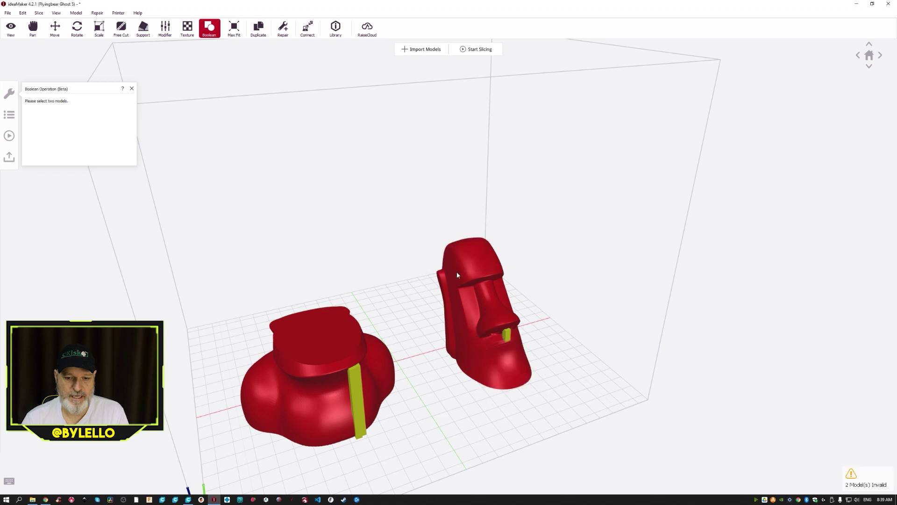
Step: Push the moai against the red model and run a Boolean combination of both
left_click(489, 369)
left_click_drag(469, 317, 382, 397)
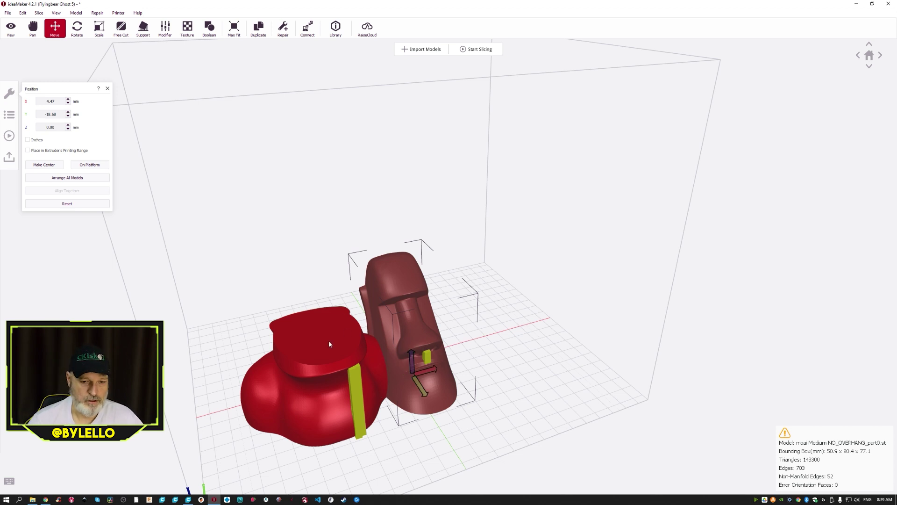
left_click(318, 346, "ctrl")
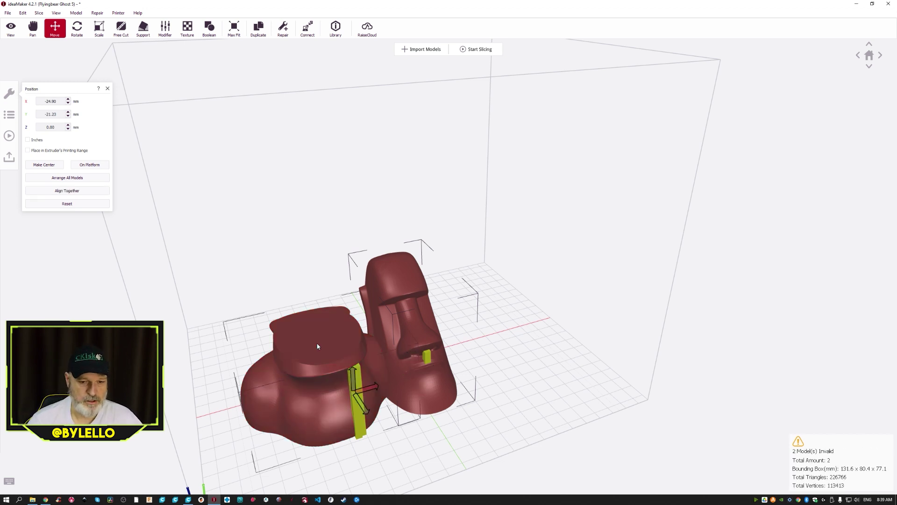
left_click(209, 29)
left_click(50, 159)
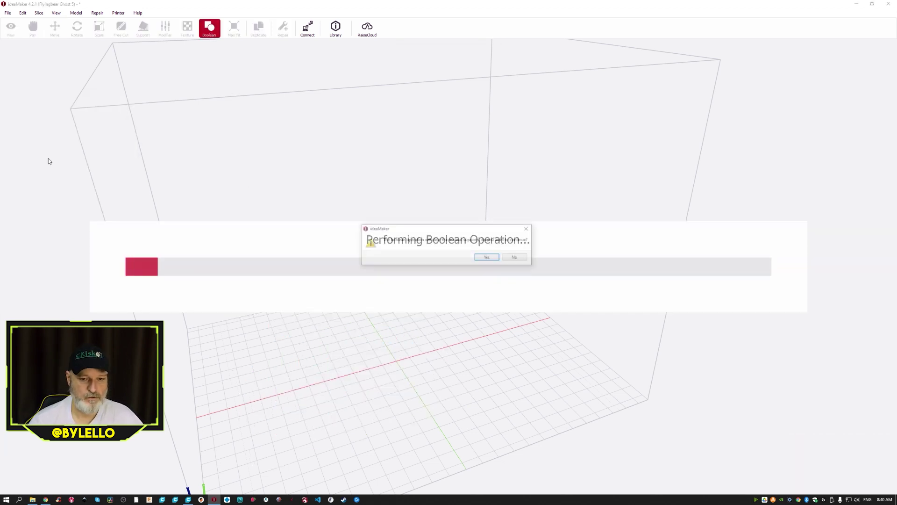
key("Return")
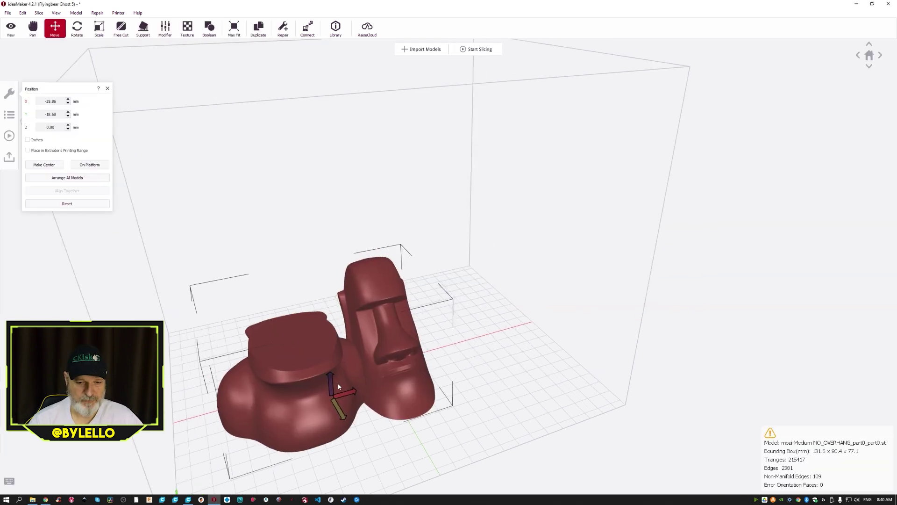
right_click_drag(340, 371, 290, 317)
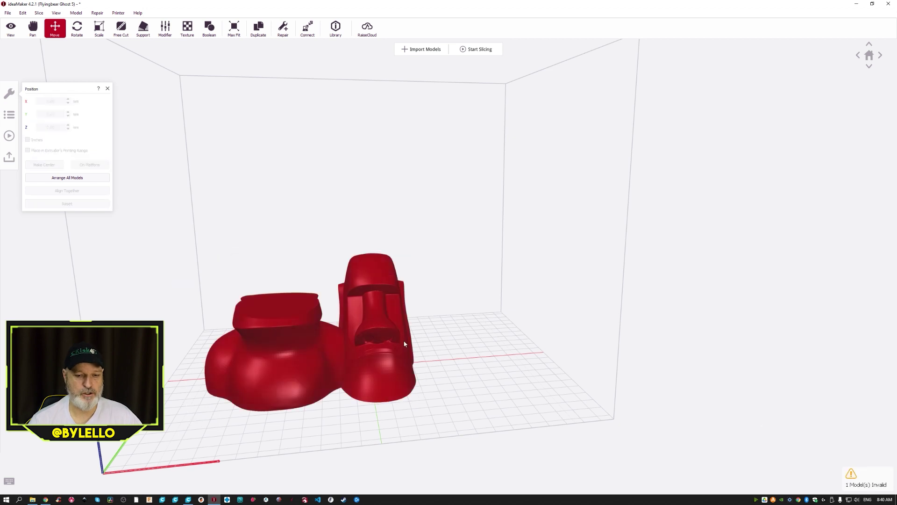
key("ctrl+a")
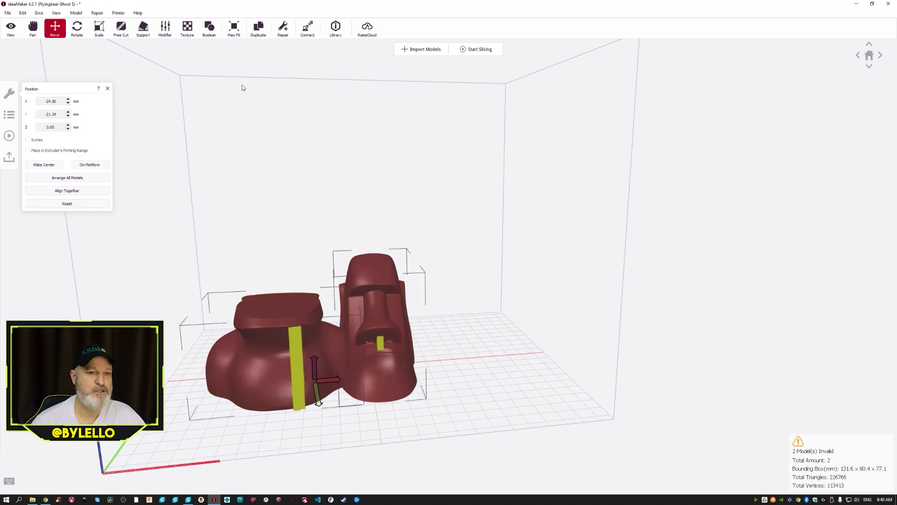
Step: Run a Boolean Intersect on the two models, accepting removal of manual supports
left_click(210, 29)
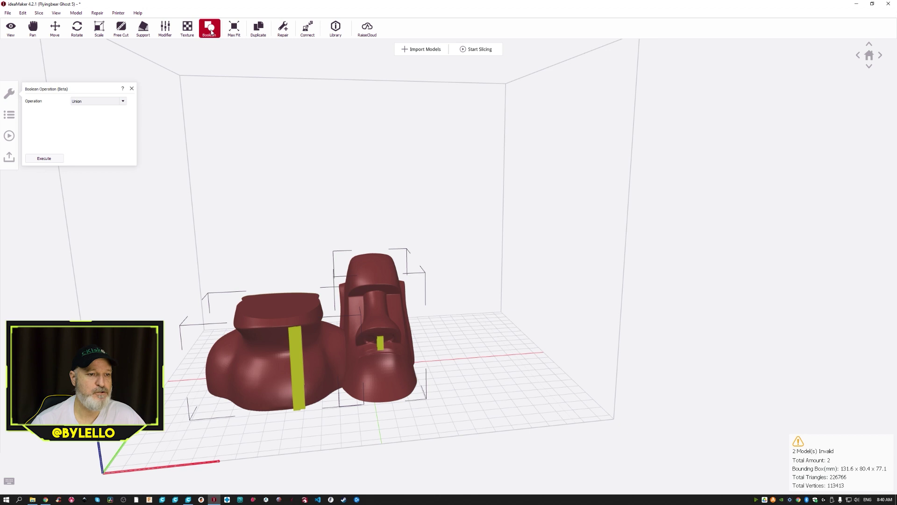
left_click(123, 101)
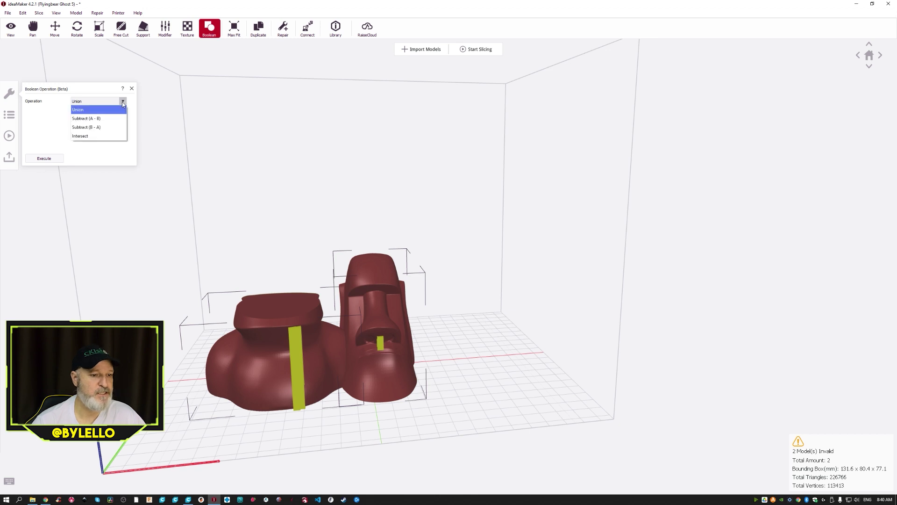
left_click(92, 136)
left_click(58, 158)
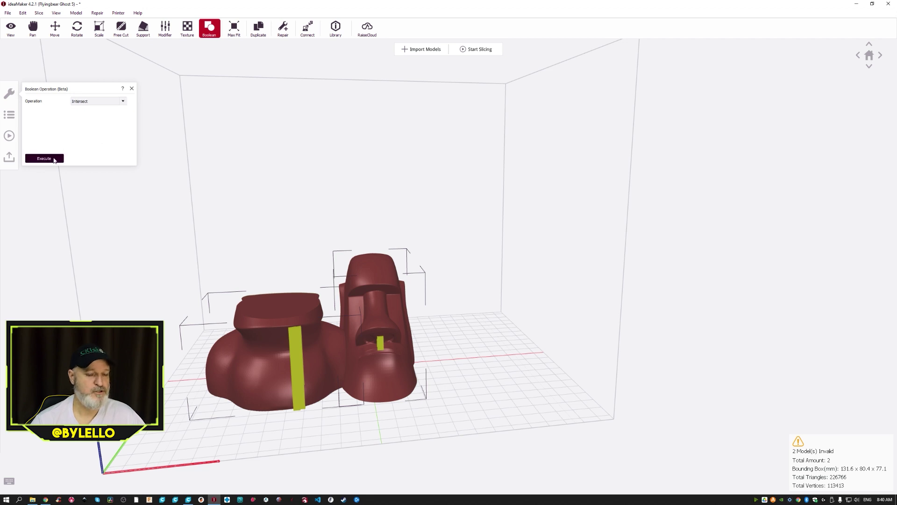
left_click(488, 261)
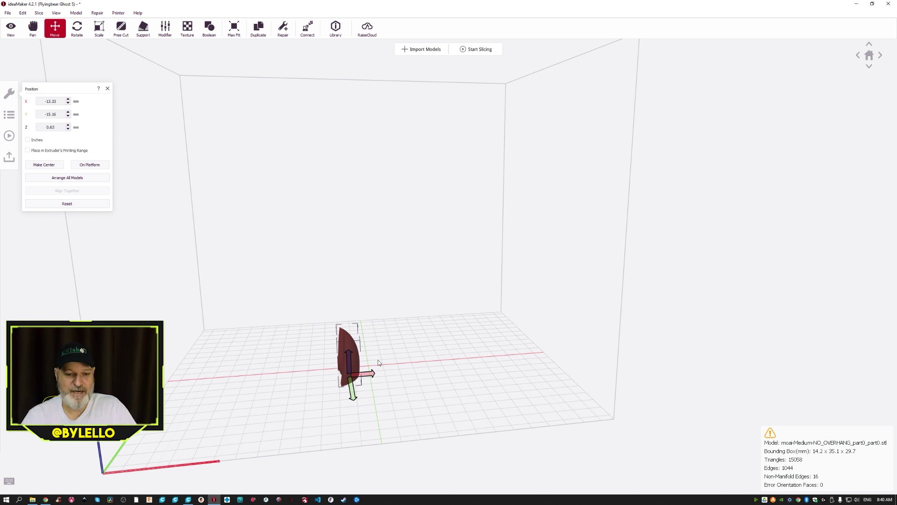
left_click_drag(379, 363, 463, 369)
left_click_drag(519, 310, 390, 377)
key("ctrl+z")
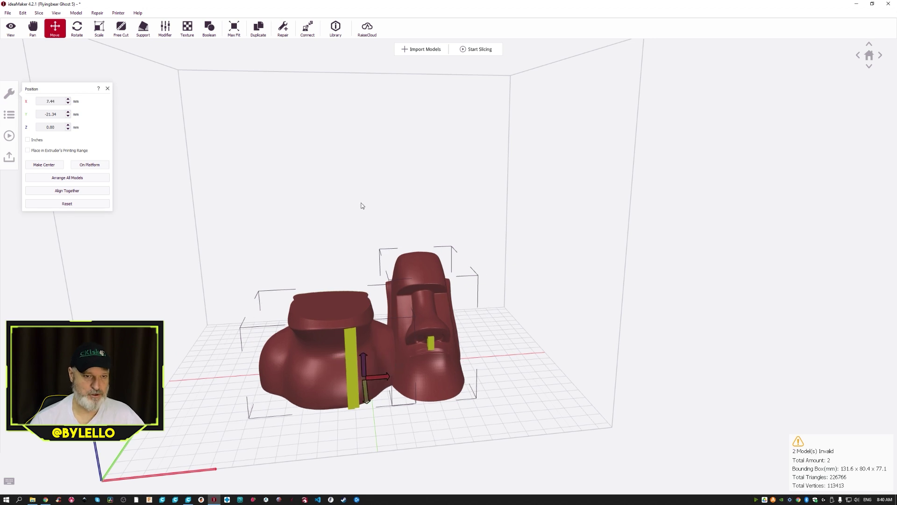
left_click(530, 326)
left_click_drag(530, 326, 495, 316)
scroll(498, 317, "up", 2)
left_click(512, 281)
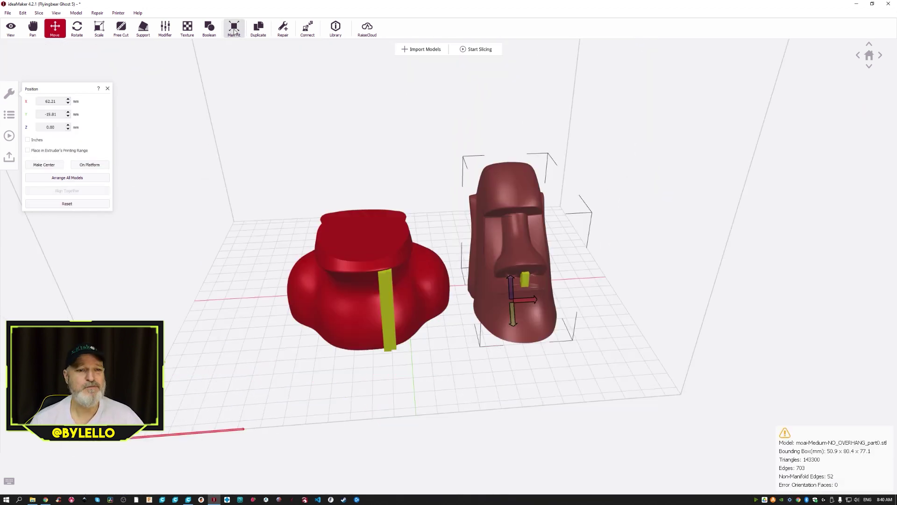
left_click(234, 31)
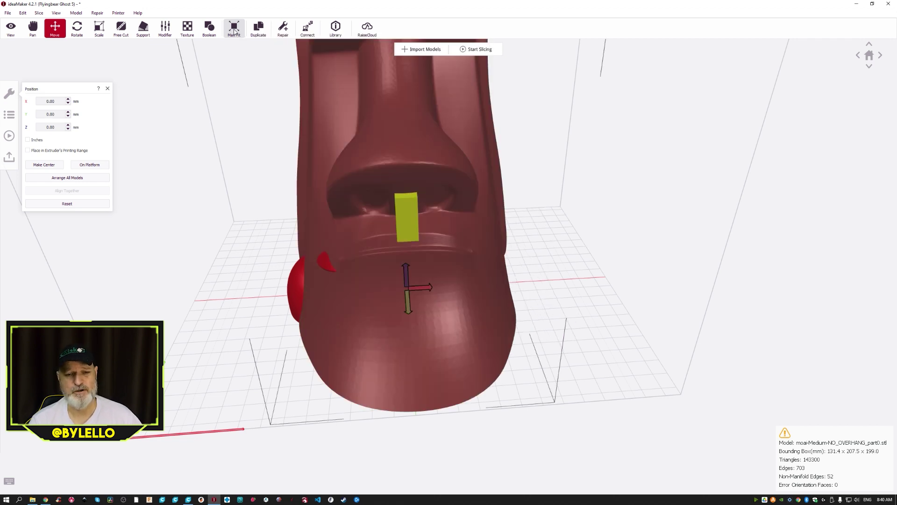
key("ctrl+z")
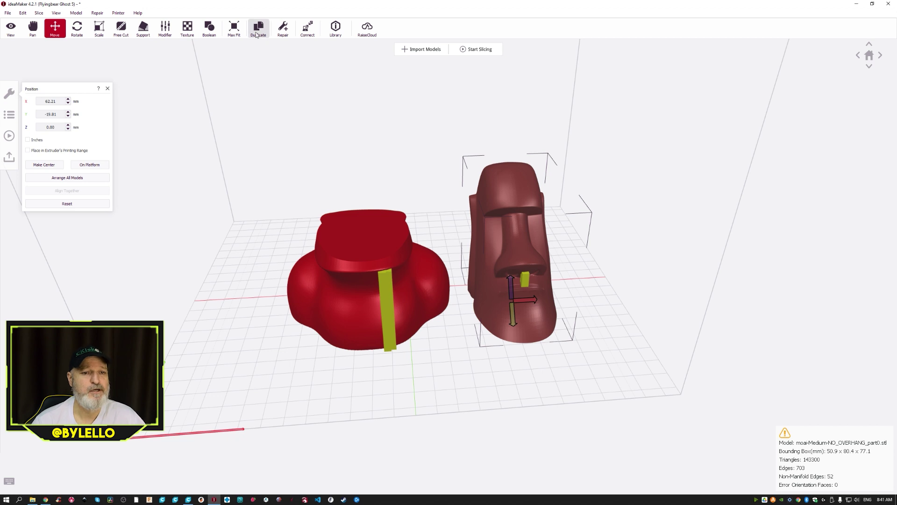
left_click(285, 31)
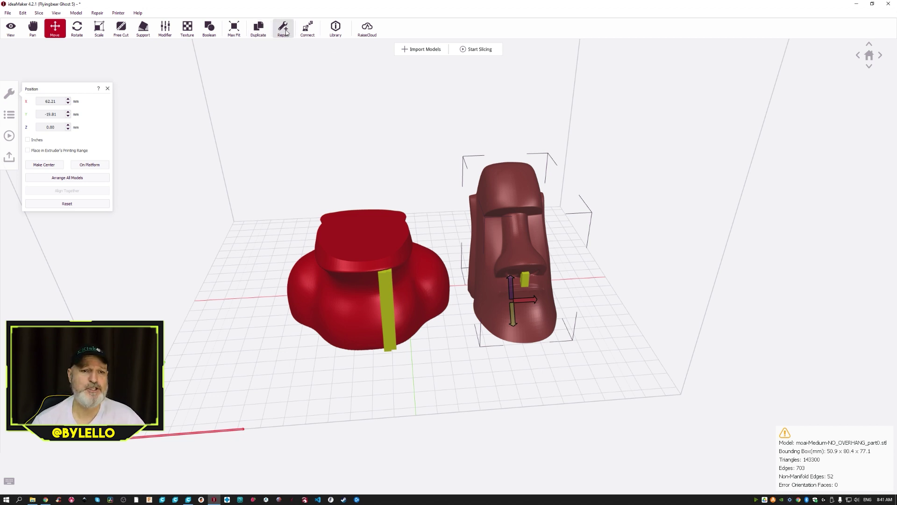
Step: Confirm the moai's auto-repair and deselect it to view both parts
left_click(432, 257)
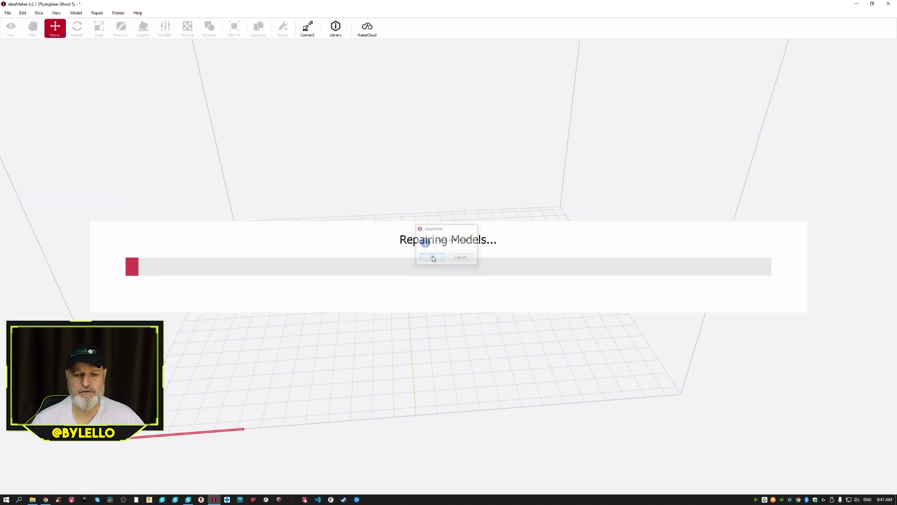
right_click_drag(626, 306, 465, 382)
left_click(460, 381)
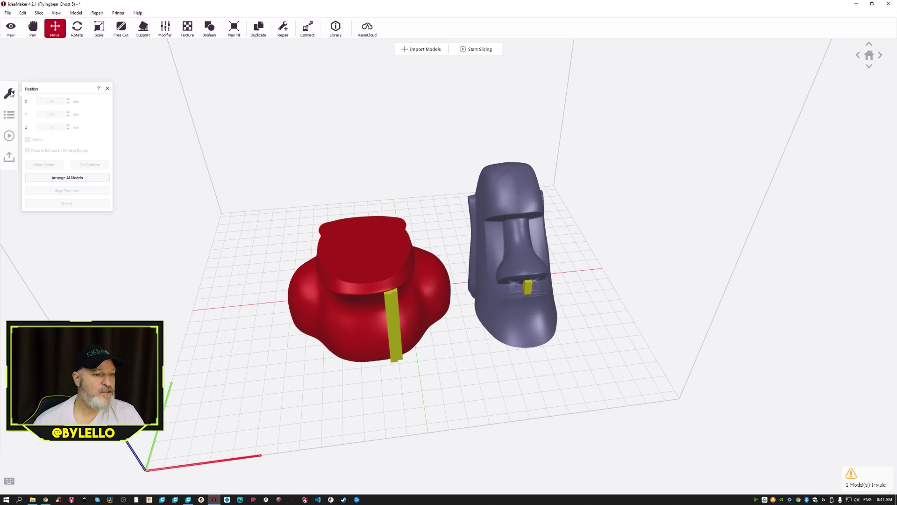
Step: Nudge the moai, inspect part0.stl and part1.stl in the Project list, then open Prepare to Slice
left_click(492, 271)
mouse_move(495, 243)
left_mouse_down()
mouse_move(507, 234)
mouse_move(503, 240)
left_mouse_up()
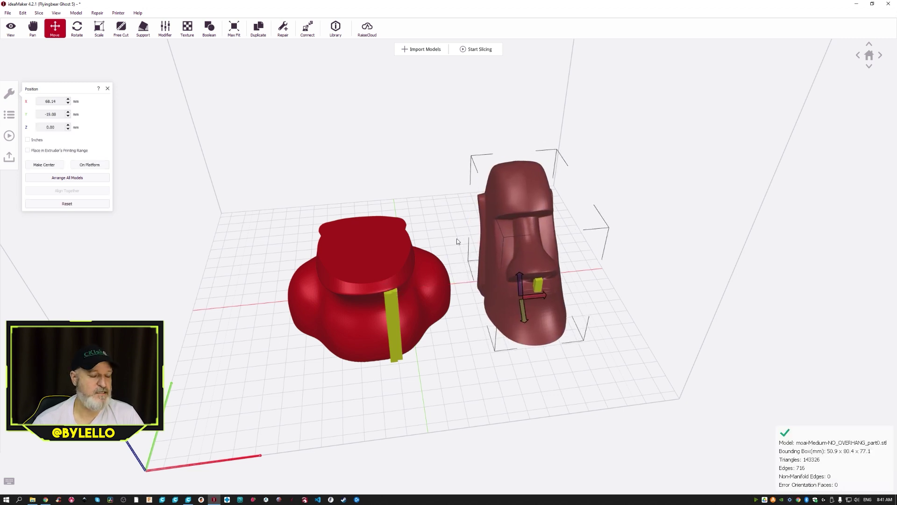
left_click(9, 115)
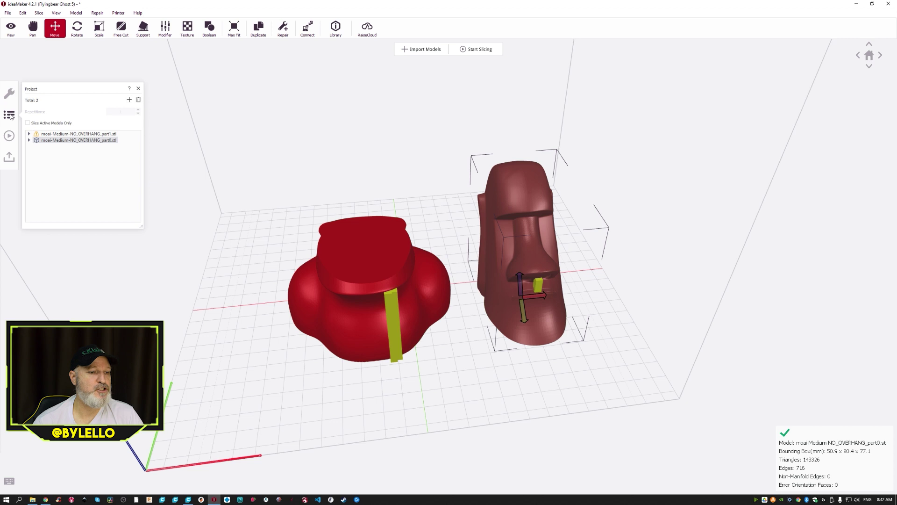
left_click(29, 139)
left_click(29, 134)
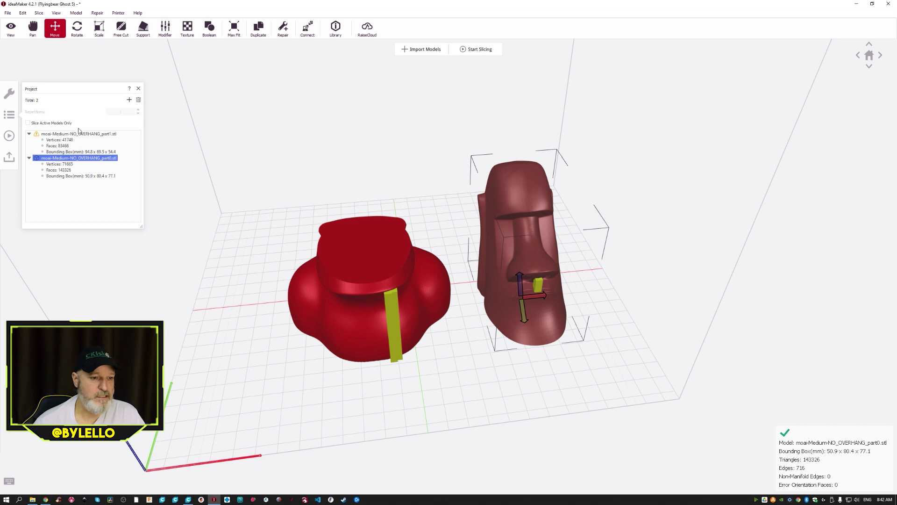
left_click(328, 398)
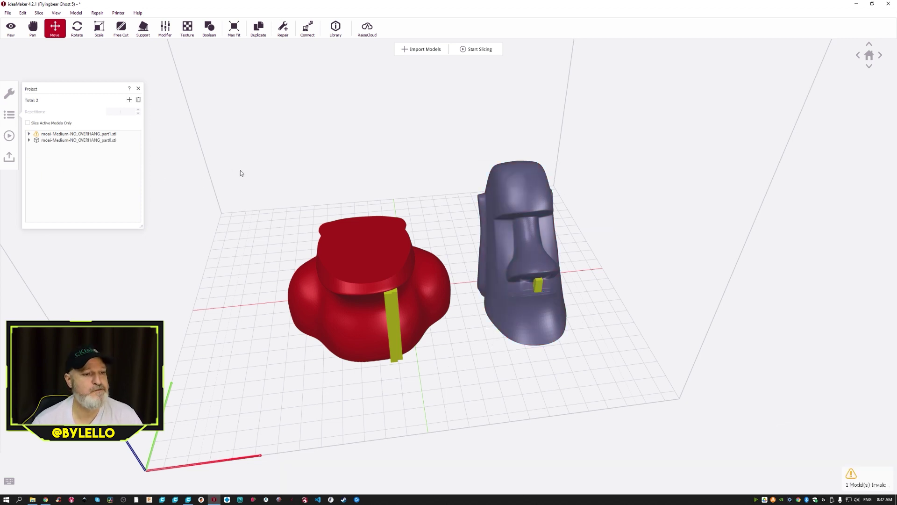
left_click(9, 136)
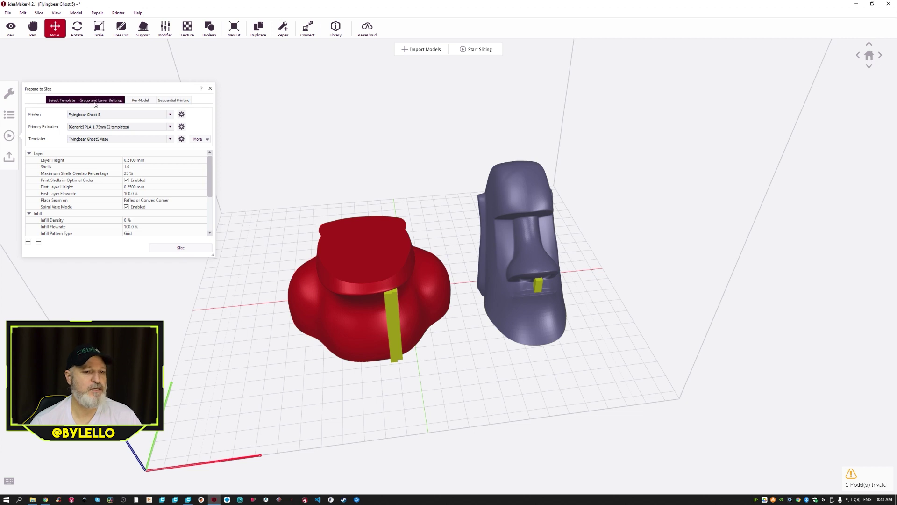
left_click(146, 102)
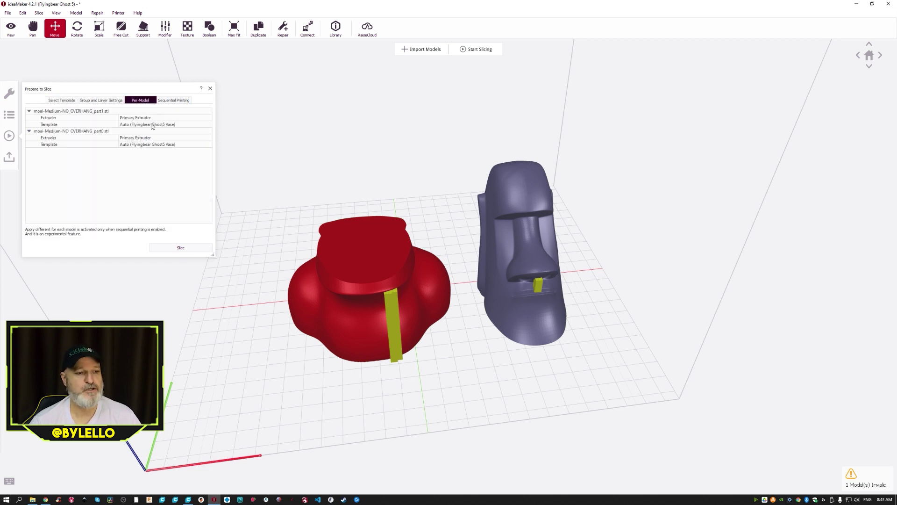
left_click(101, 100)
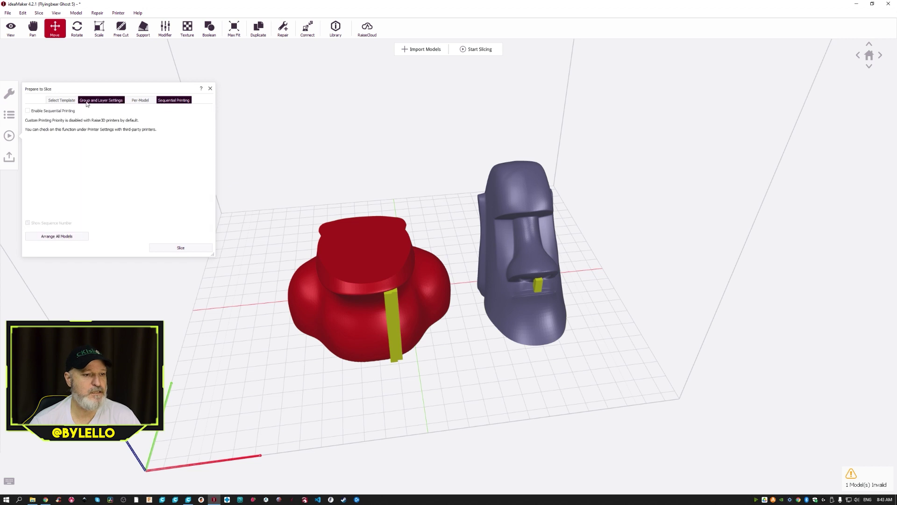
left_click(55, 101)
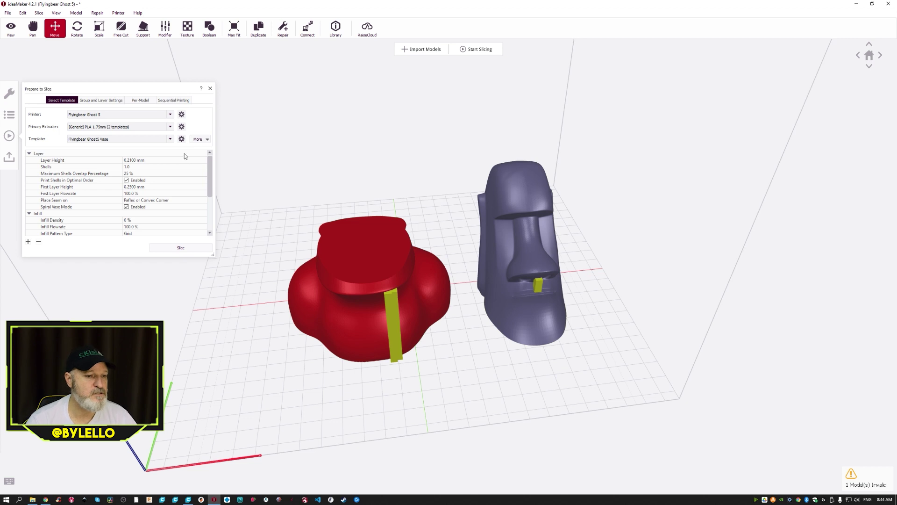
Step: Check the template and printer lists, keeping Flyingbear Ghost 5, then choose Import from ideaMaker Library
left_click(170, 139)
left_click(167, 141)
left_click(169, 115)
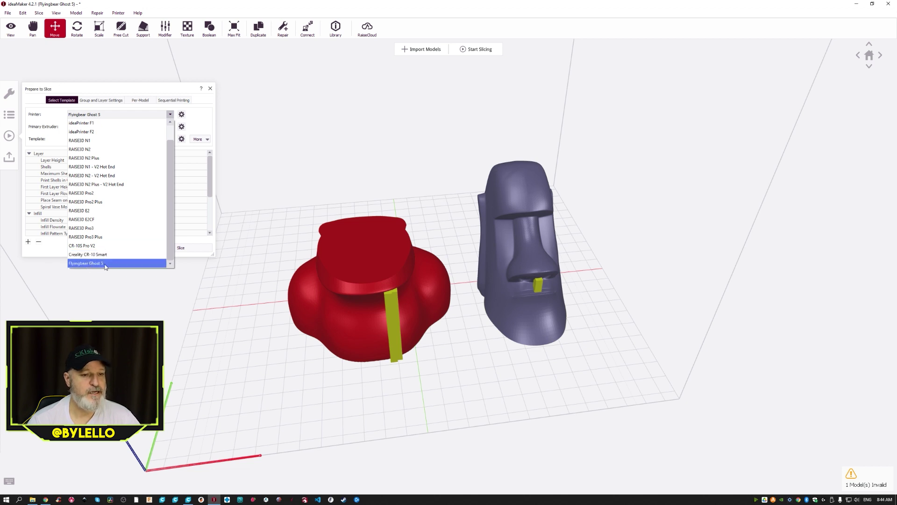
left_click(170, 115)
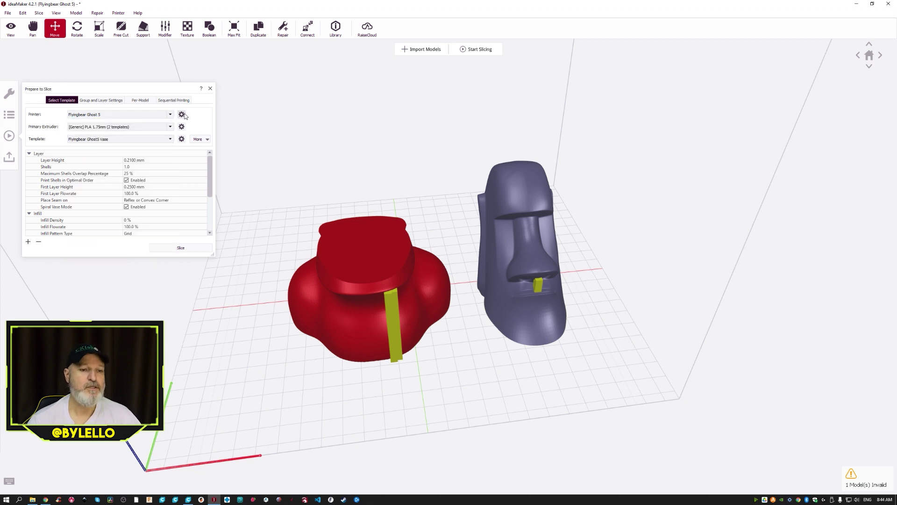
left_click(206, 140)
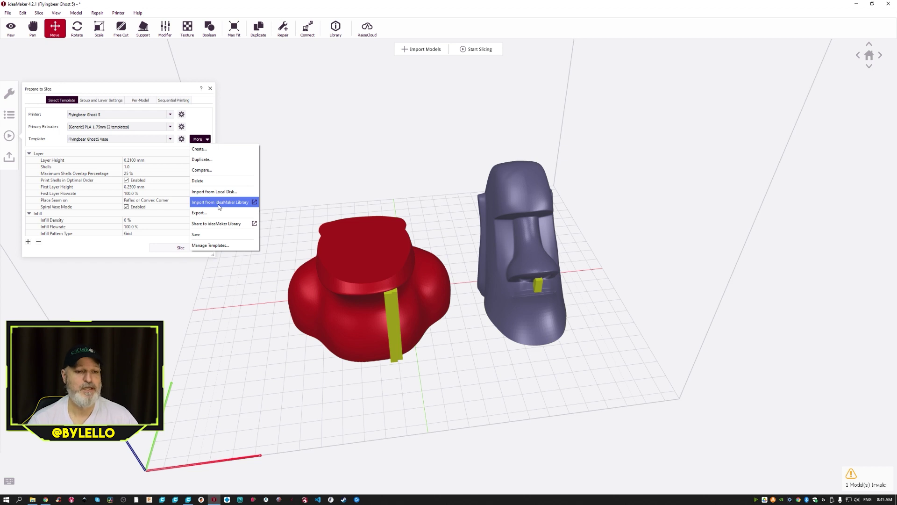
left_click(204, 126)
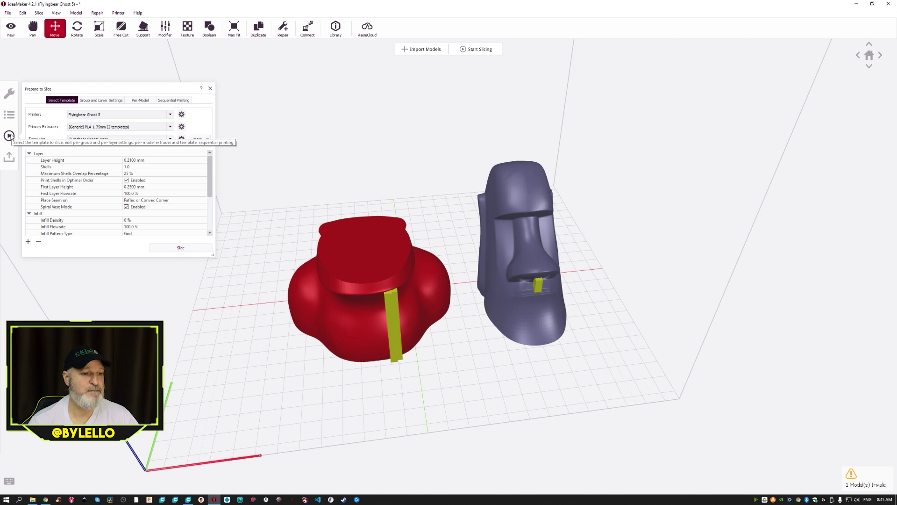
left_click(204, 139)
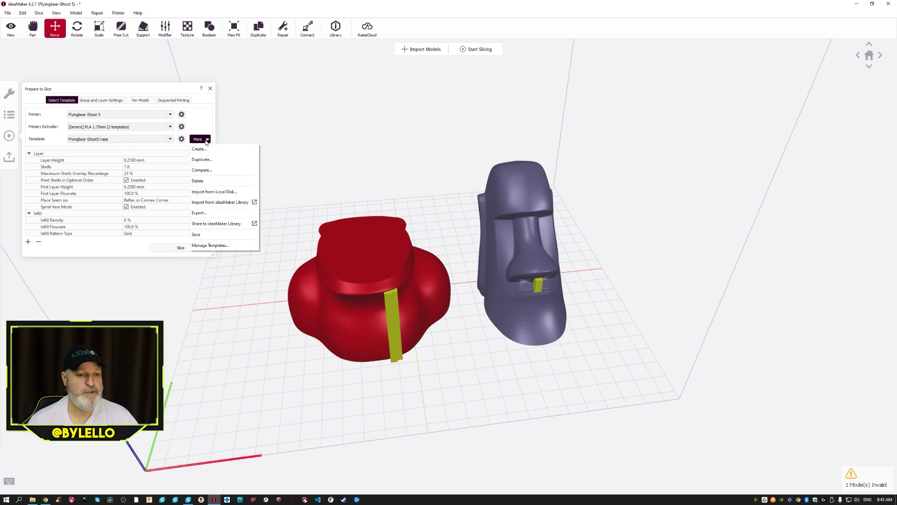
left_click(229, 203)
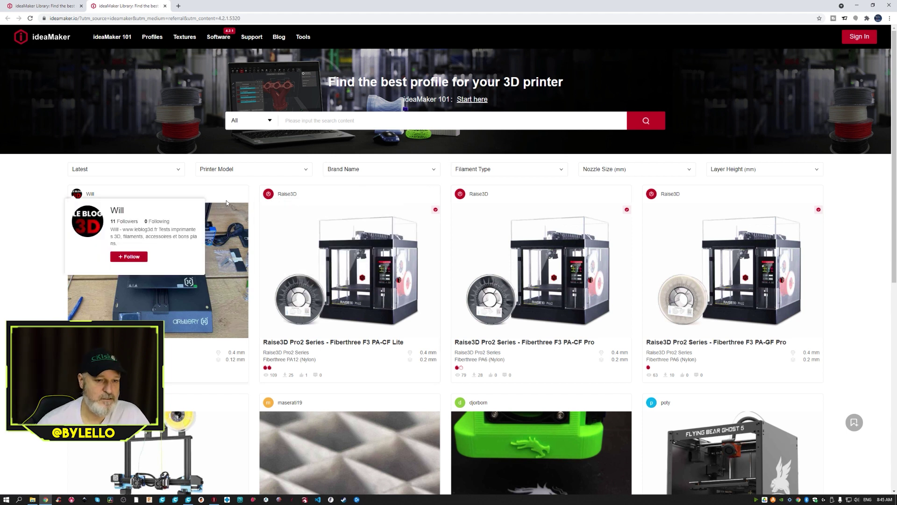
Step: Filter Library profiles by searching 'ender' for Creality 3D Ender 3 V2, then open Ender3v2pla+tpu
left_click(306, 169)
left_click(235, 200)
type("ender")
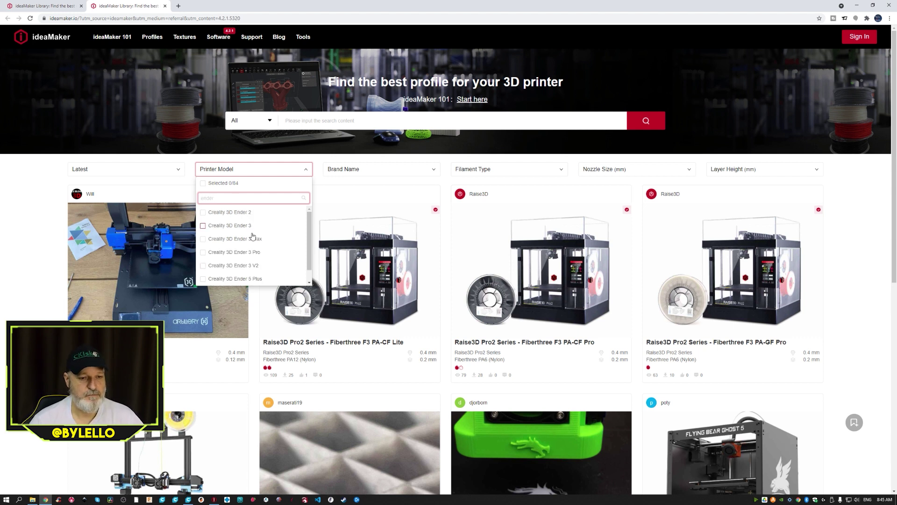
left_click(251, 266)
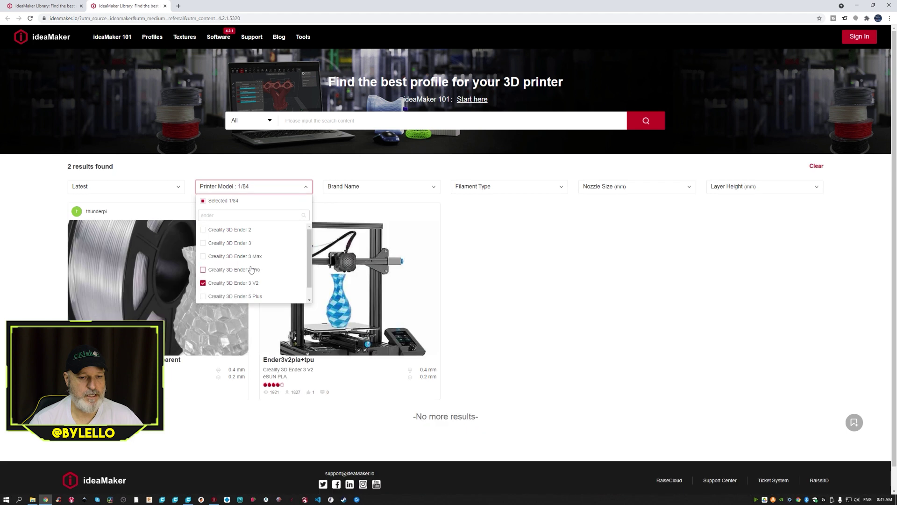
left_click(616, 295)
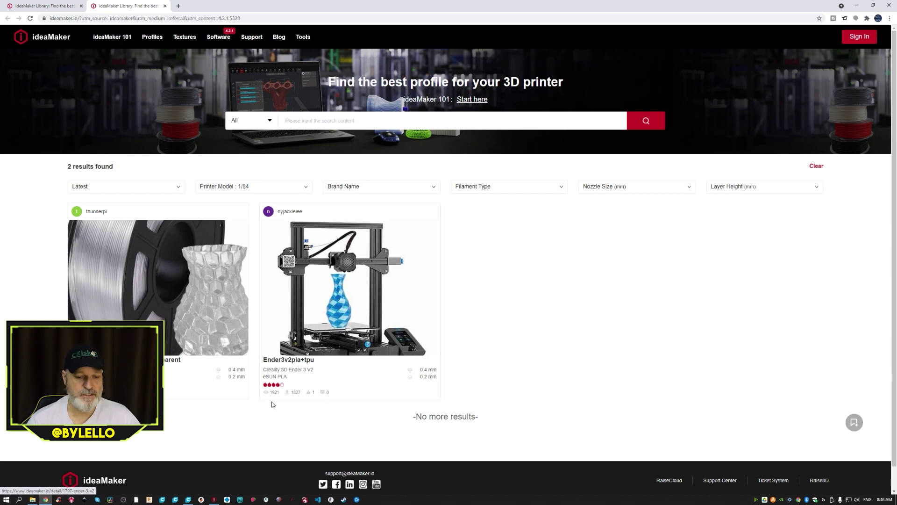
mouse_move(285, 388)
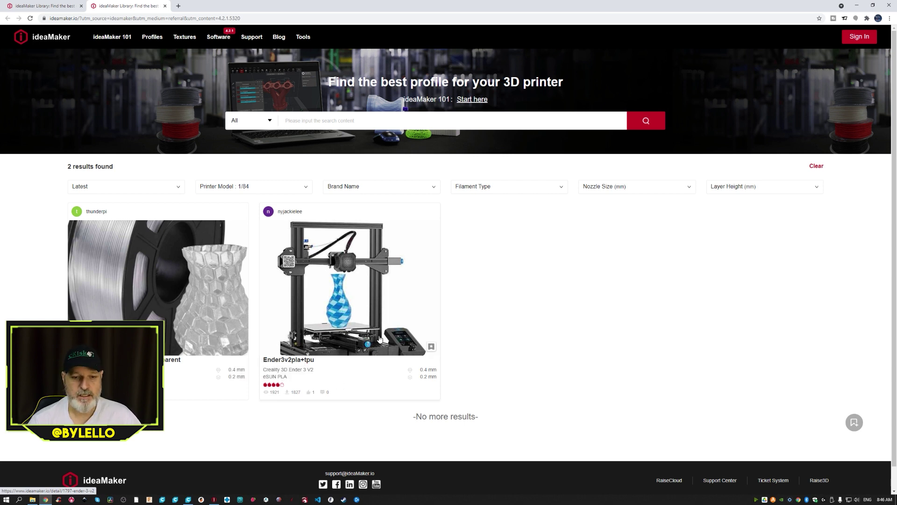
left_click(355, 296)
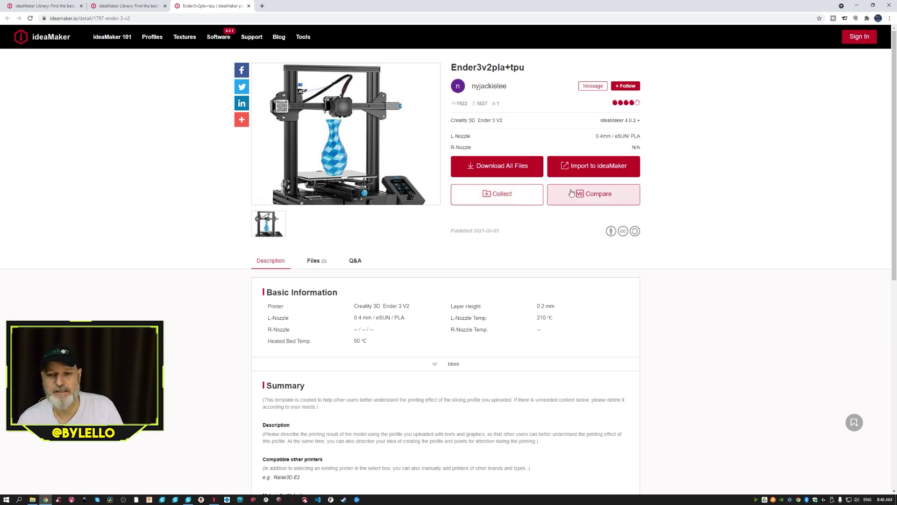
Step: Copy the Ender3v2pla+tpu profile's Import to ideaMaker link and switch windows with Alt+Tab
left_click(615, 169)
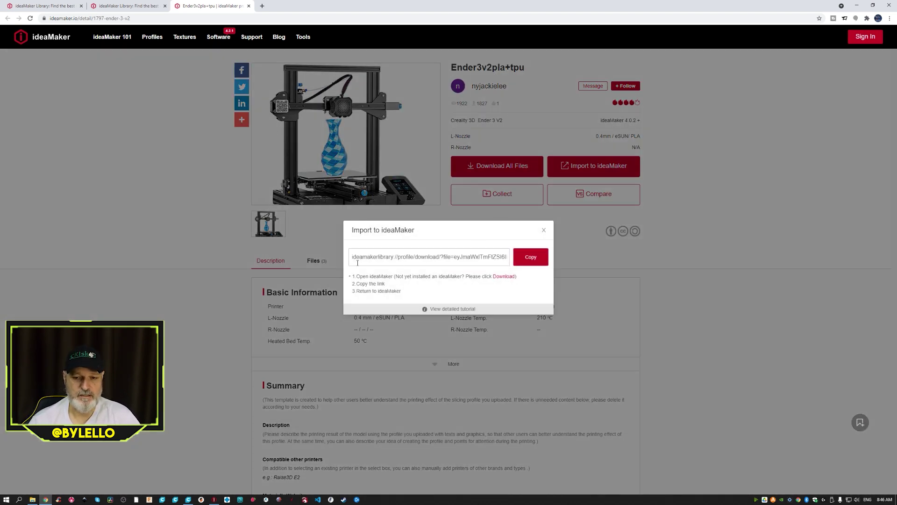
left_click(539, 259)
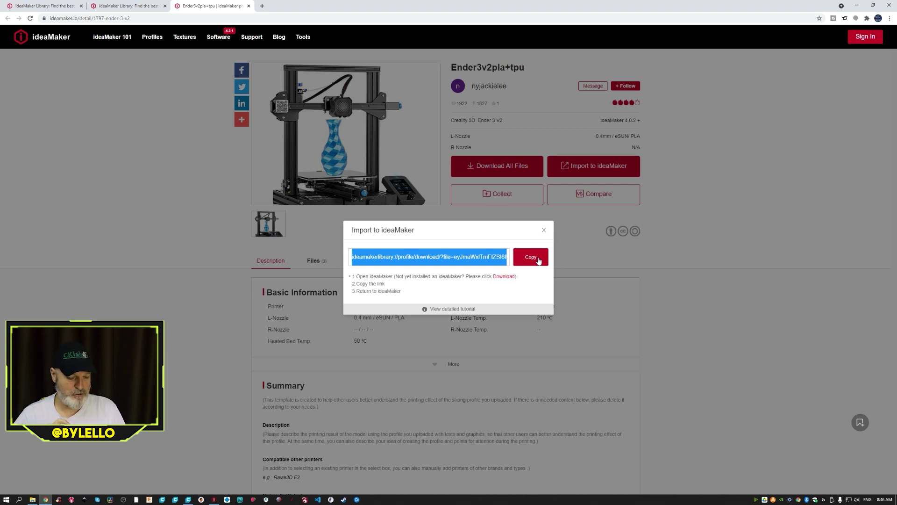
key("alt+Tab")
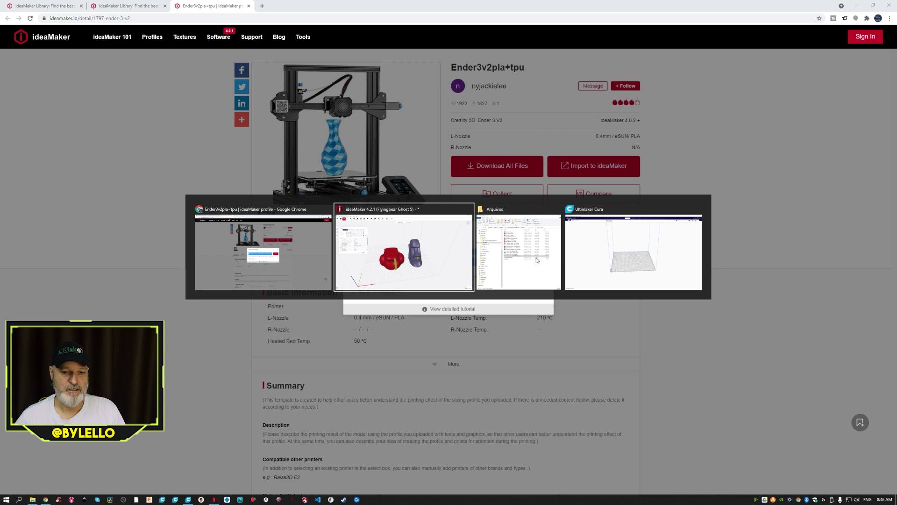
key("alt+Tab")
key("alt+Tab")
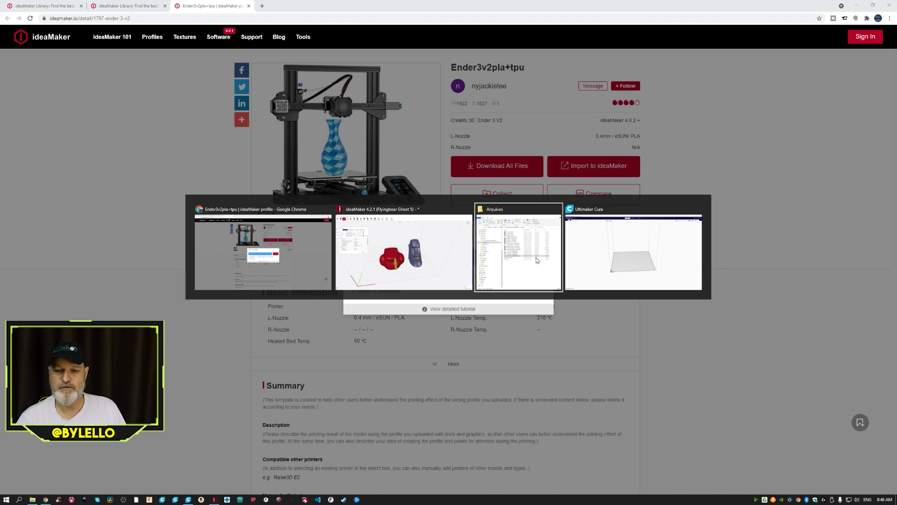
key("alt+Tab")
key("alt+Tab")
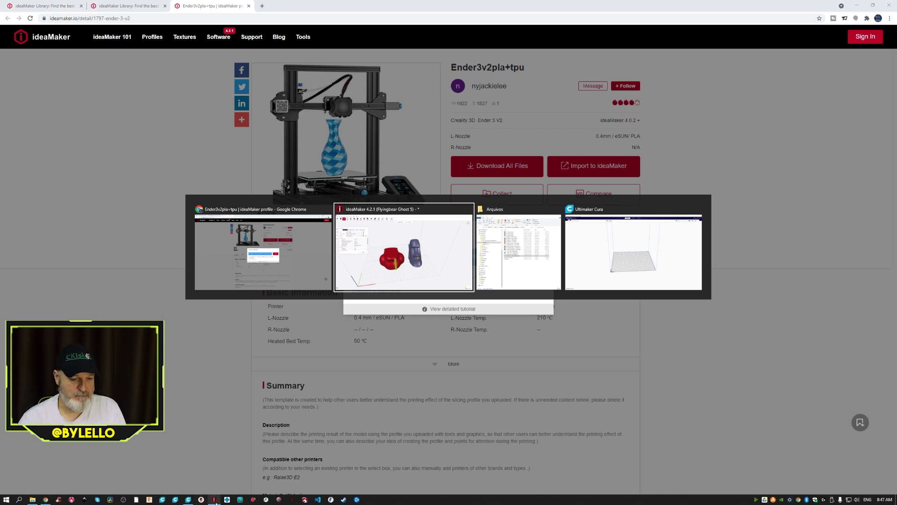
left_click(419, 261)
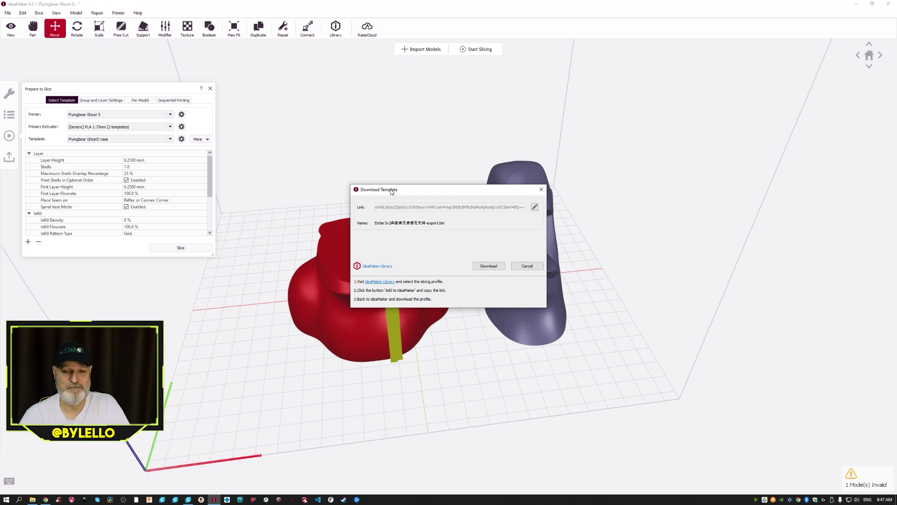
Step: Download the linked Ender 3 V2 template and continue to its import options
left_click(497, 266)
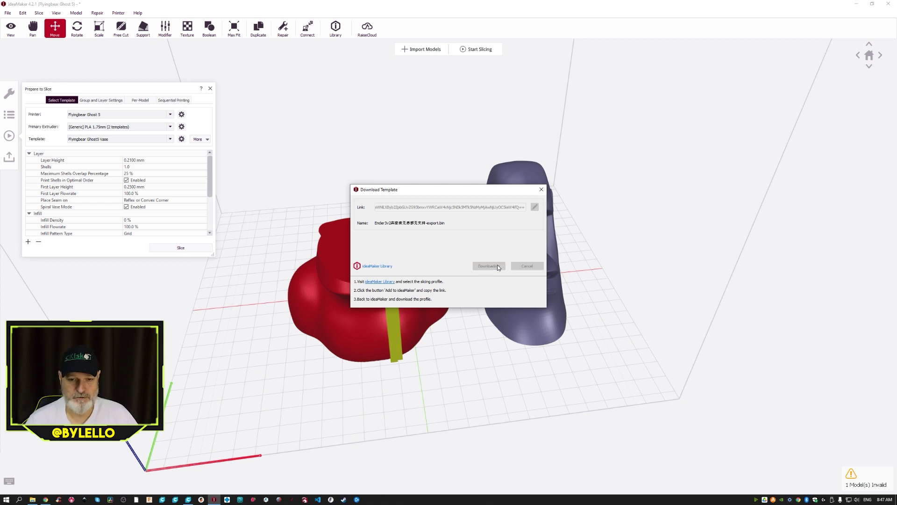
left_click(488, 266)
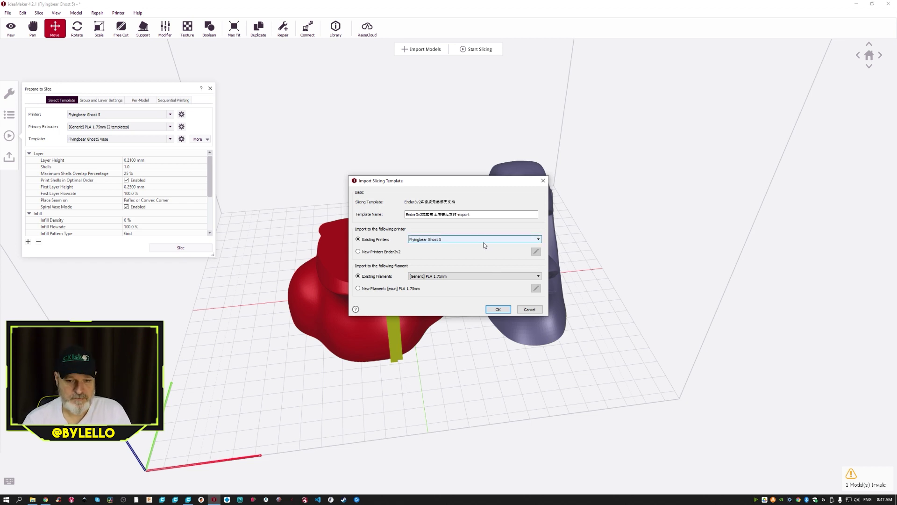
Step: Trim the template name to Ender3v2, import it as new printer Ender3v2, and edit that printer
left_click_drag(472, 215, 426, 224)
key("BackSpace")
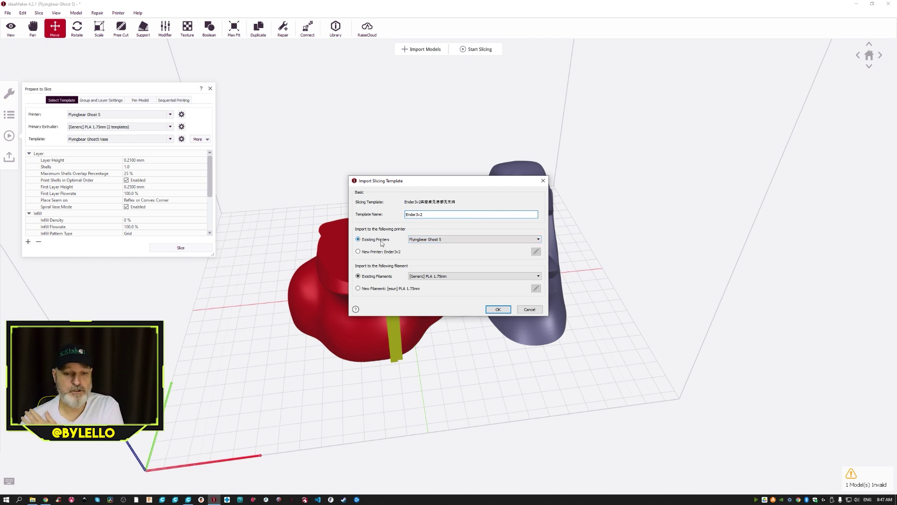
left_click(539, 242)
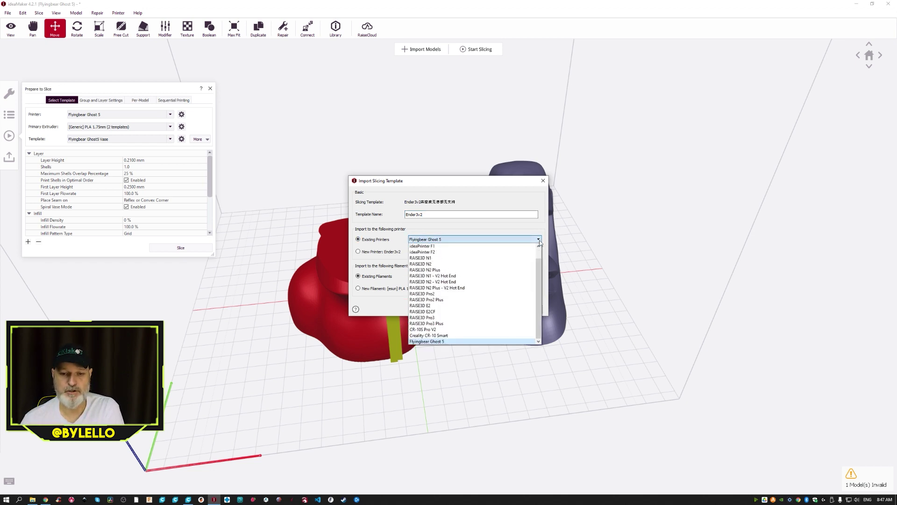
left_click(539, 240)
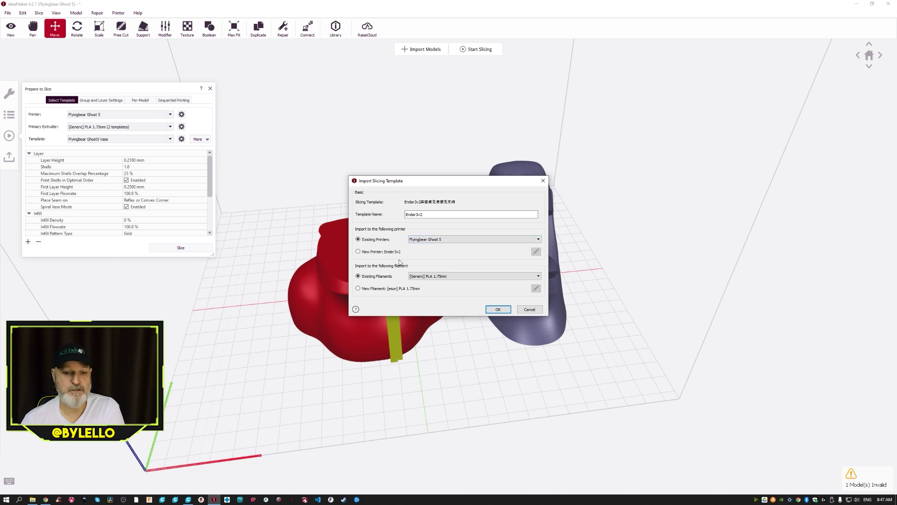
left_click(370, 253)
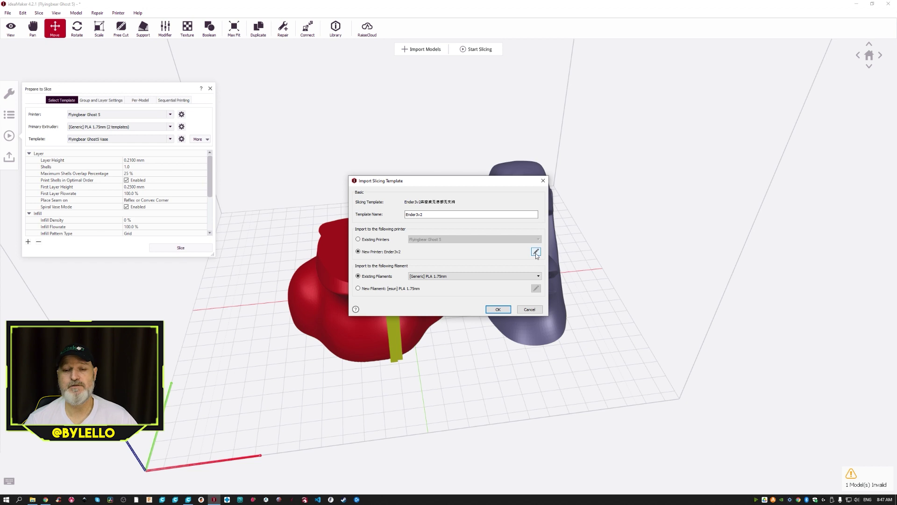
left_click(536, 253)
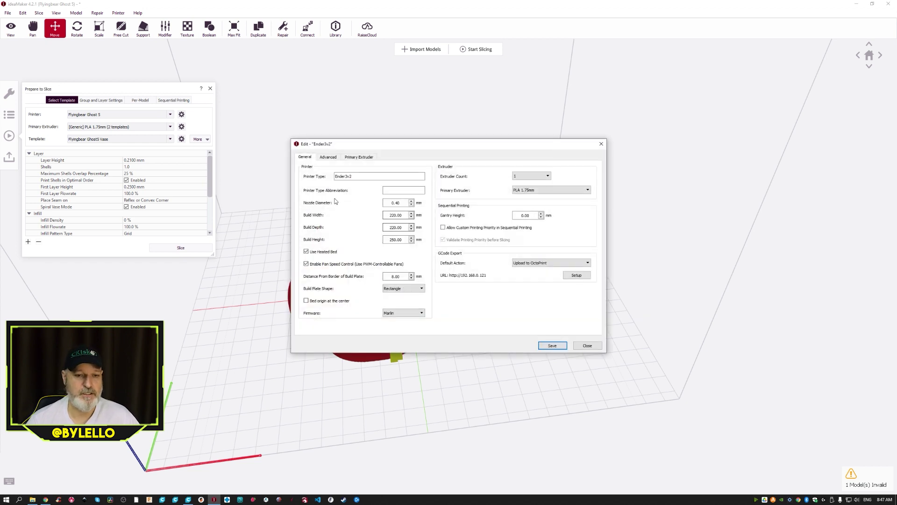
Step: Review the Ender3v2 printer's General, Advanced and Primary Extruder settings, save, and choose New Filament
left_click(348, 177)
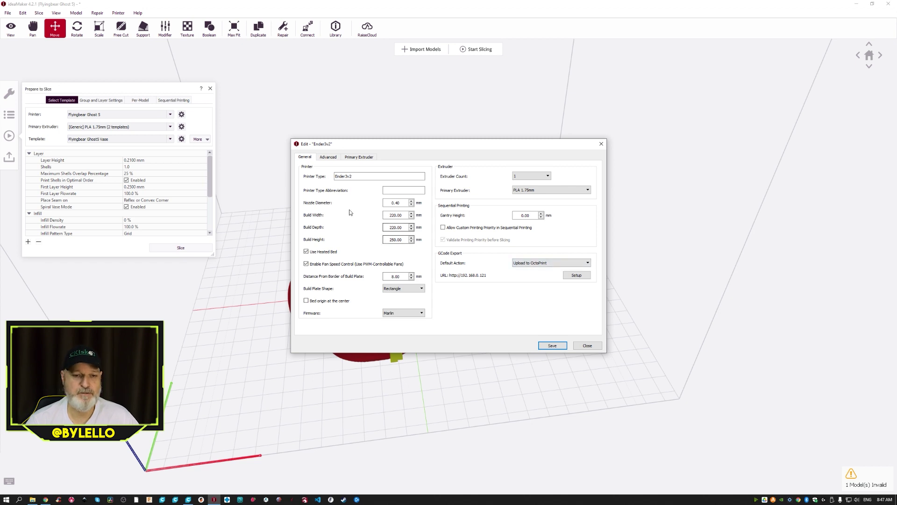
left_click(332, 157)
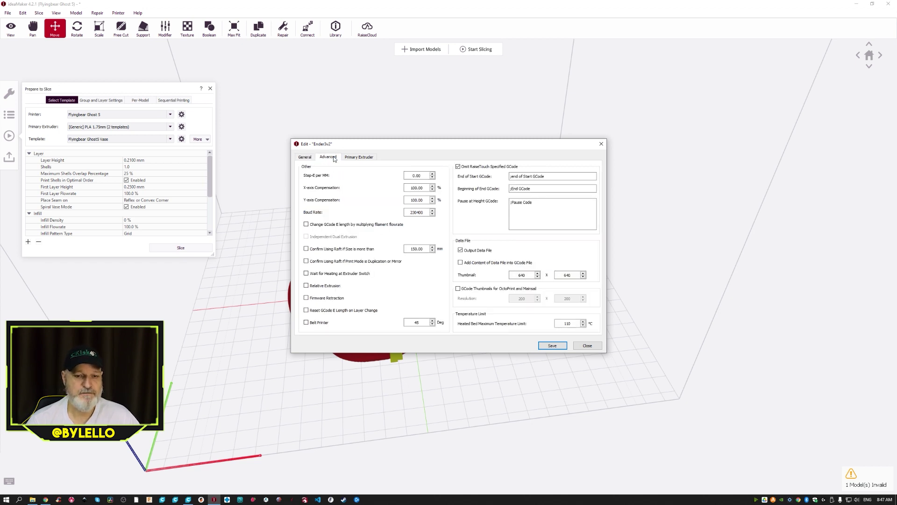
left_click(359, 159)
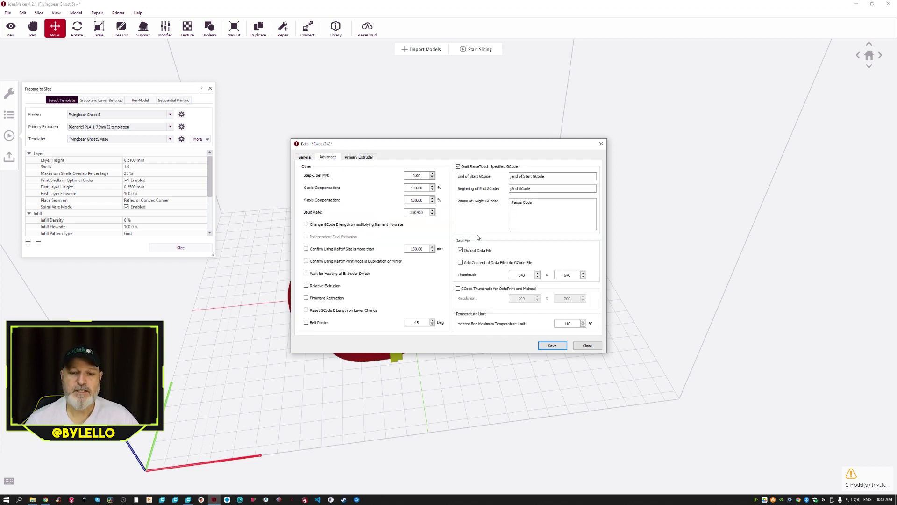
left_click(305, 157)
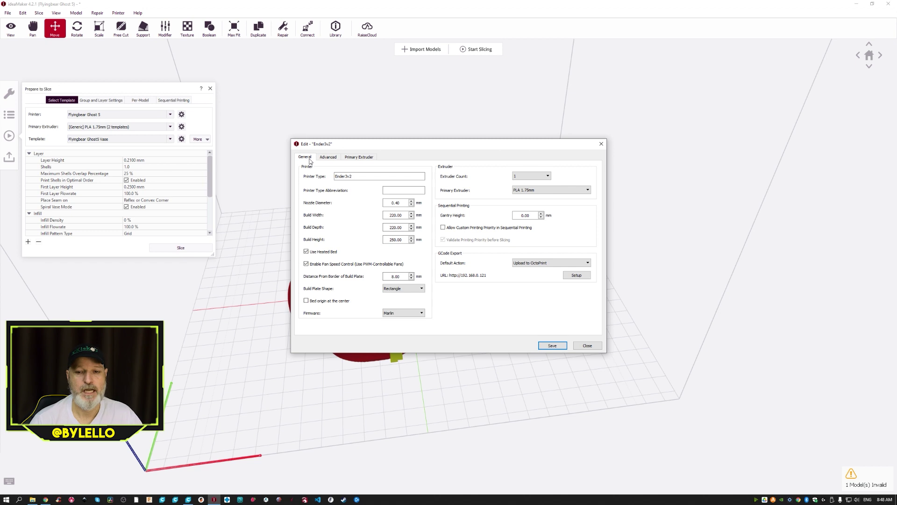
left_click(557, 347)
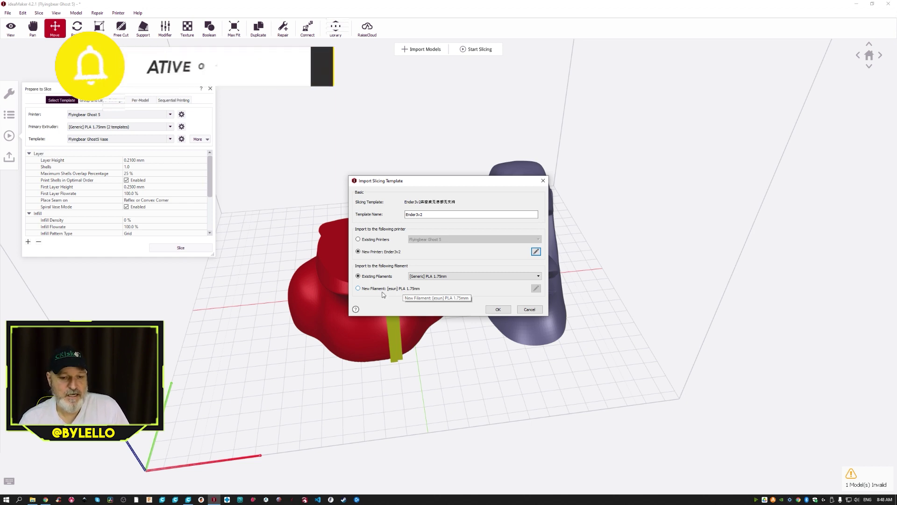
left_click(367, 289)
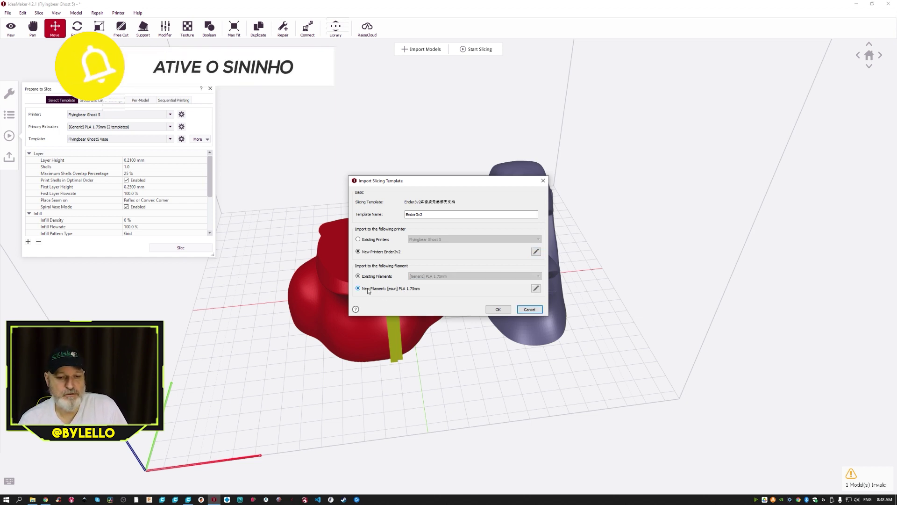
Step: Edit the new filament's type name, set price to 120 and flowrate to 100%, and save
left_click(536, 288)
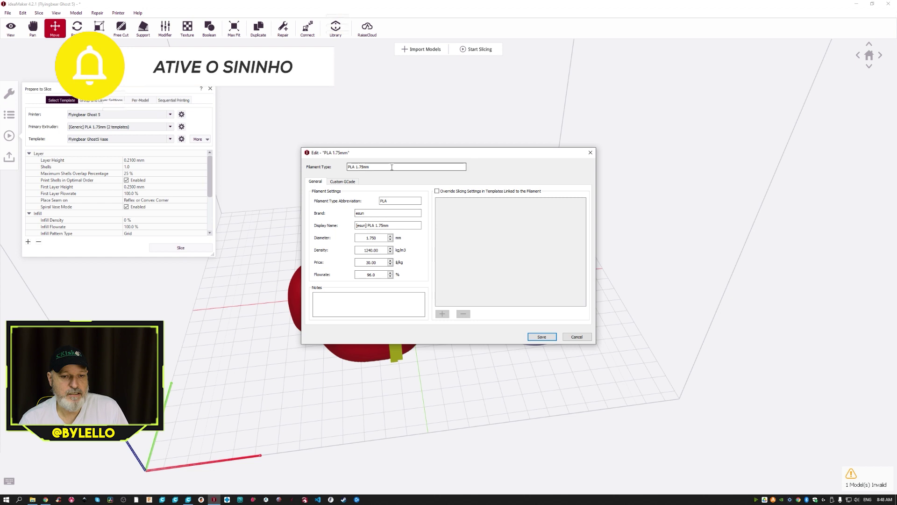
left_click_drag(394, 168, 355, 168)
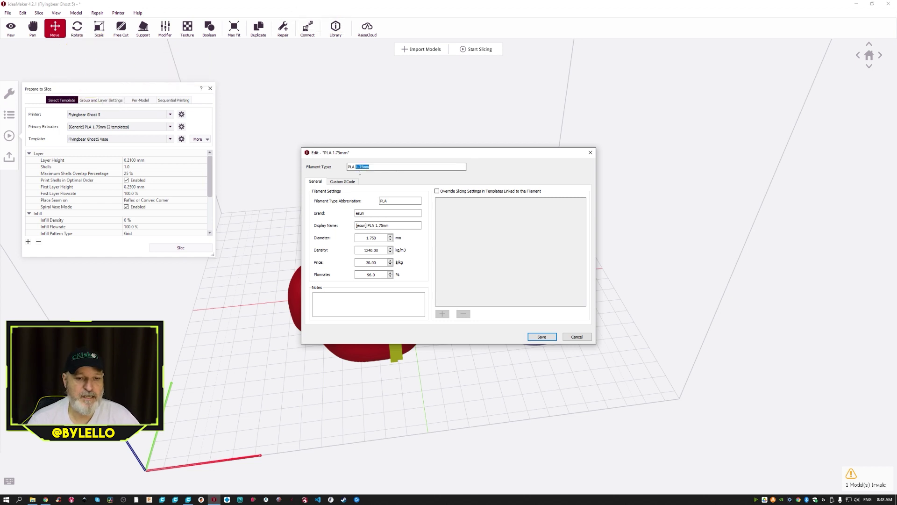
type("3Dfila")
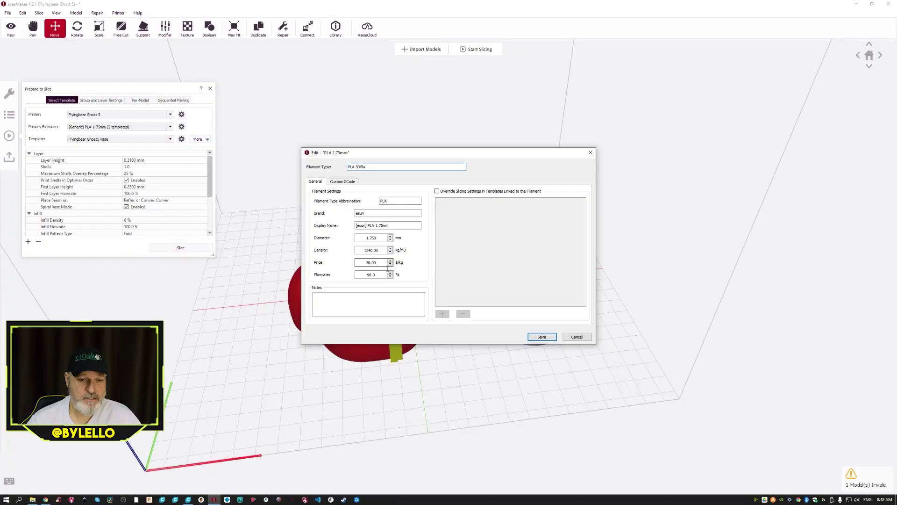
double_click(373, 262)
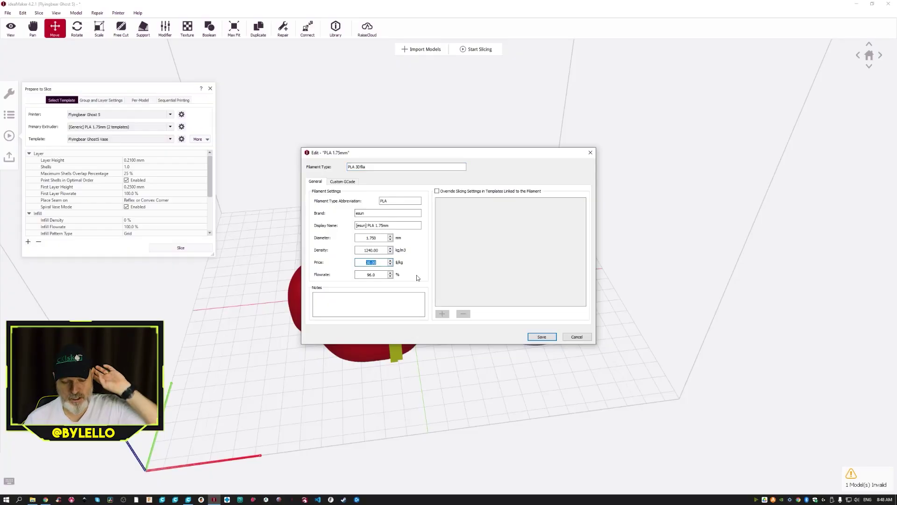
type("120")
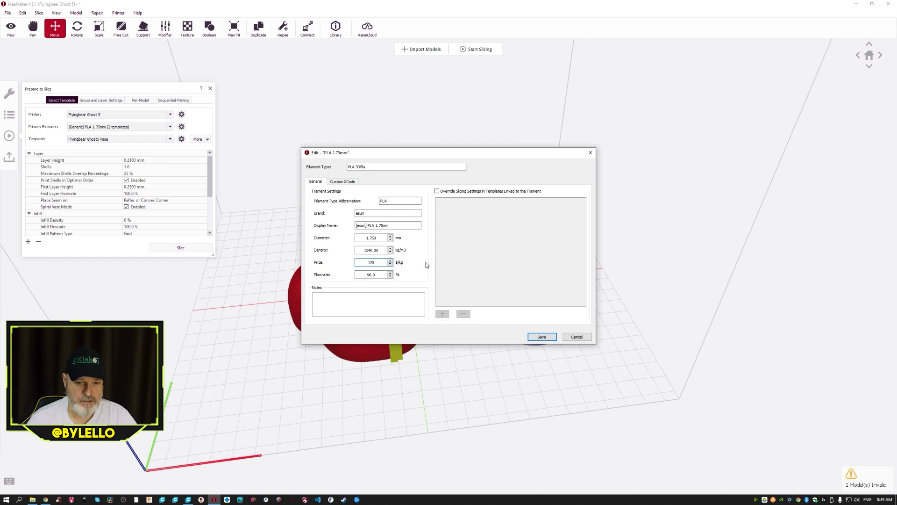
key("Tab")
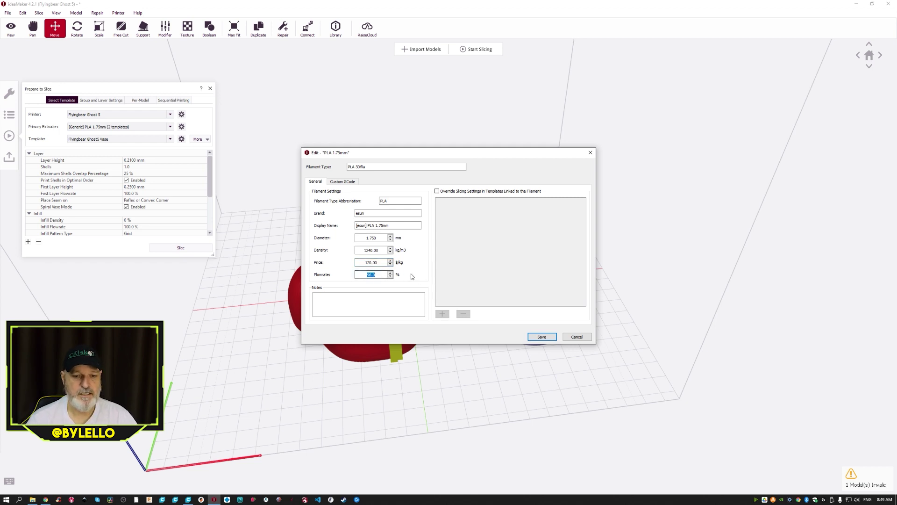
type("100")
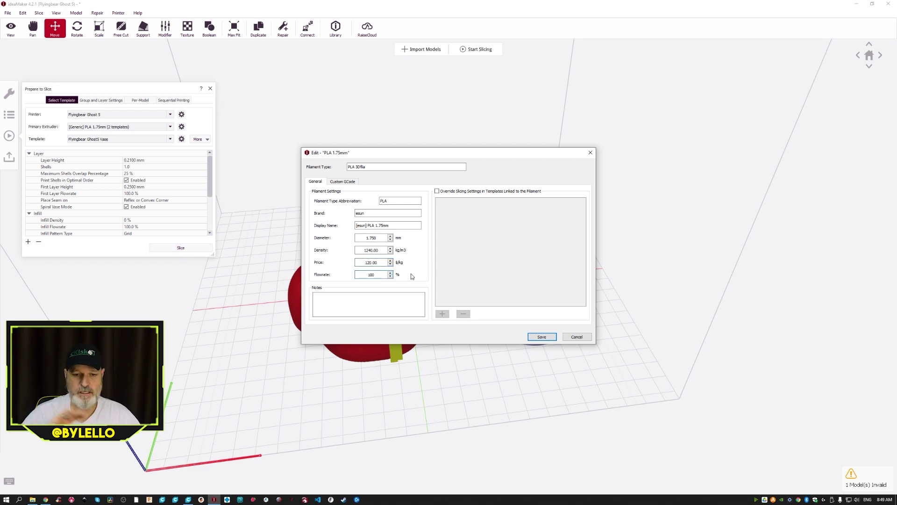
key("Tab")
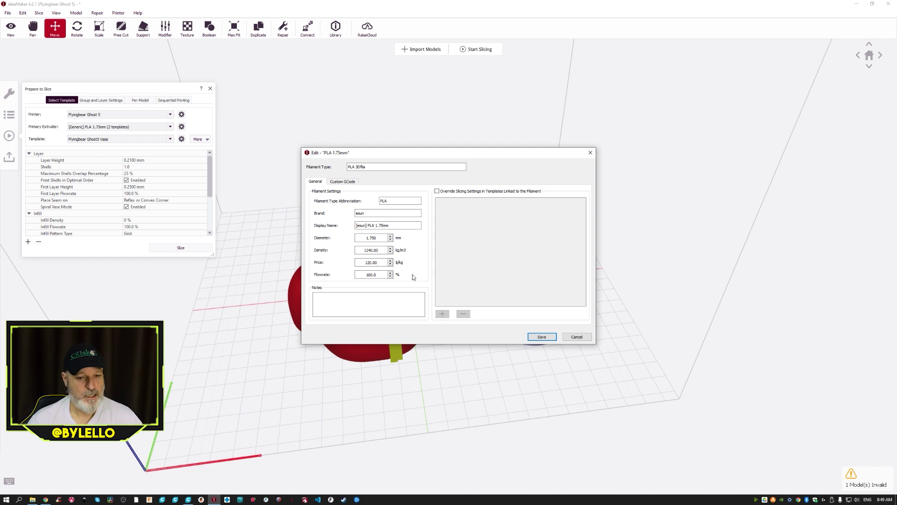
left_click(542, 336)
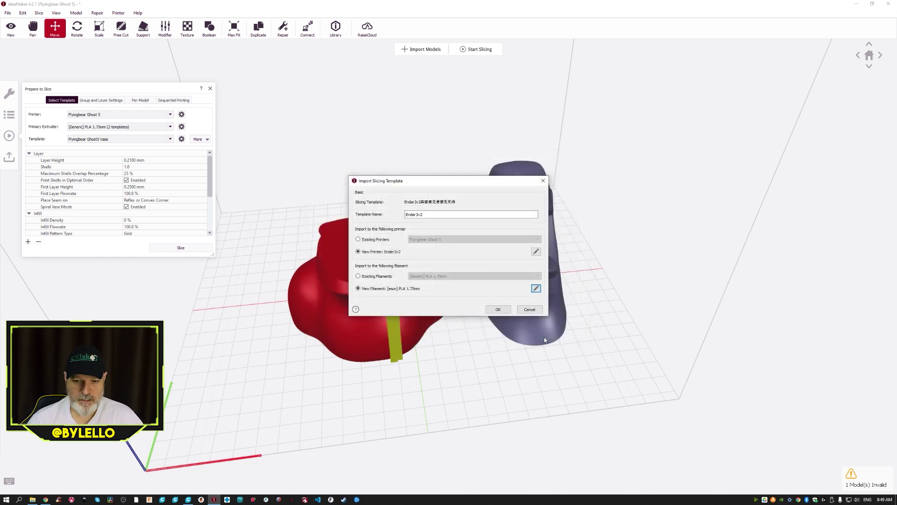
Step: Confirm the Ender3v2 template import and scroll through its Prepare to Slice settings
left_click(499, 309)
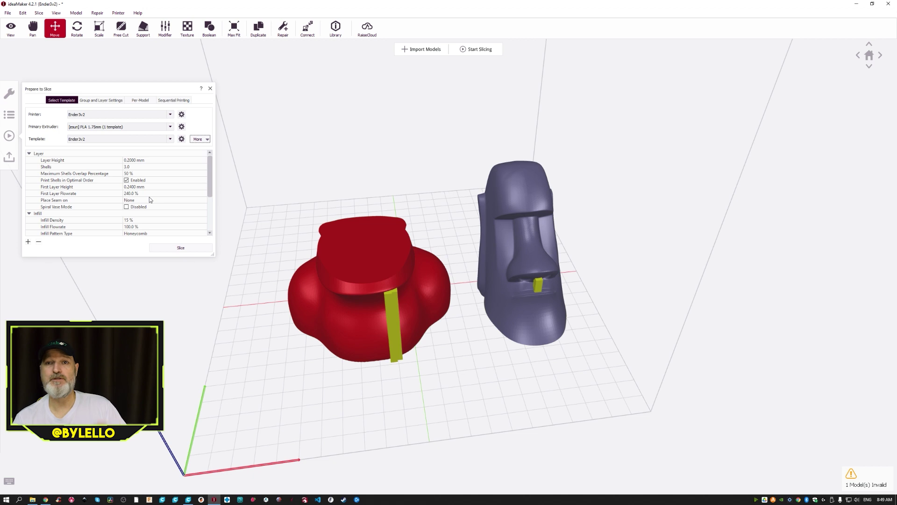
mouse_move(150, 199)
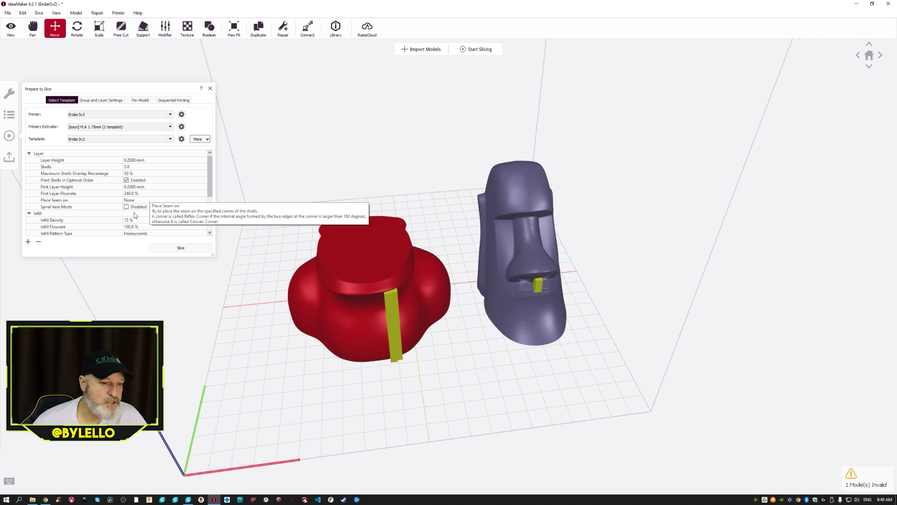
scroll(101, 193, "down", 3)
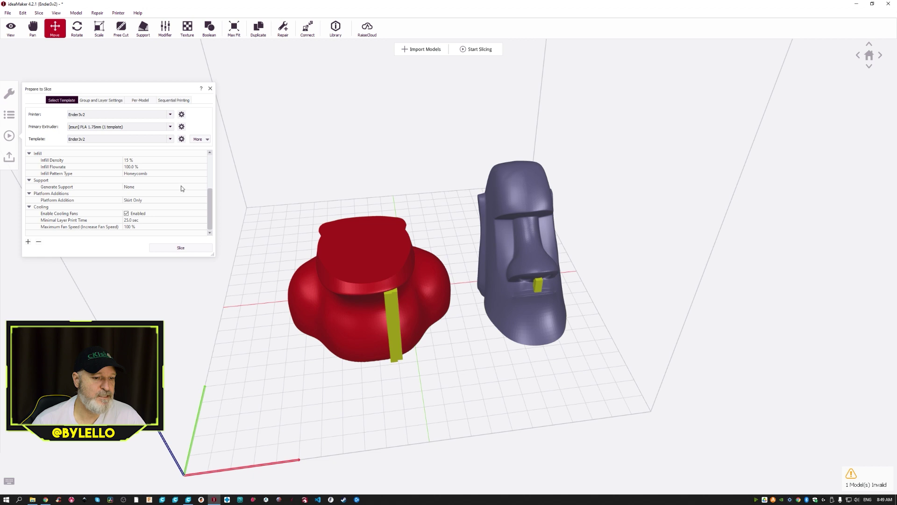
scroll(127, 189, "up", 3)
scroll(117, 199, "down", 3)
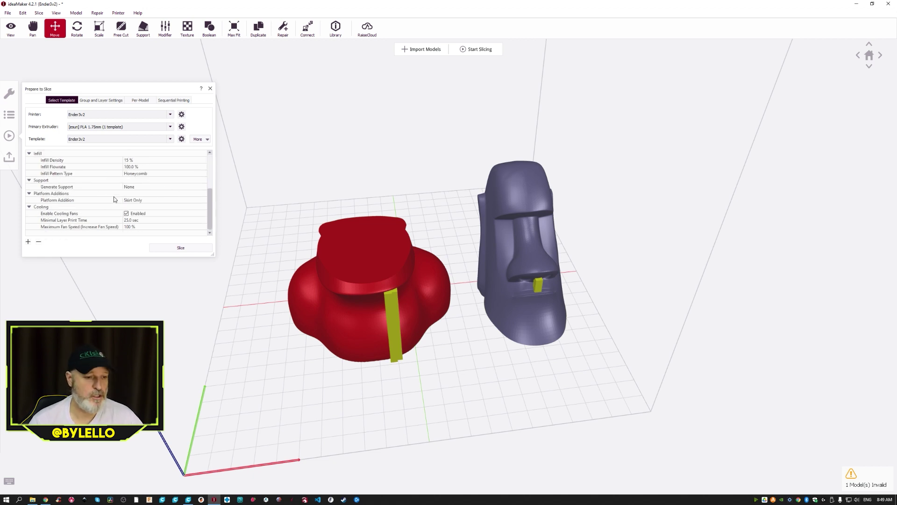
Step: Browse the Add Settings list and close it without adding any setting
left_click(29, 242)
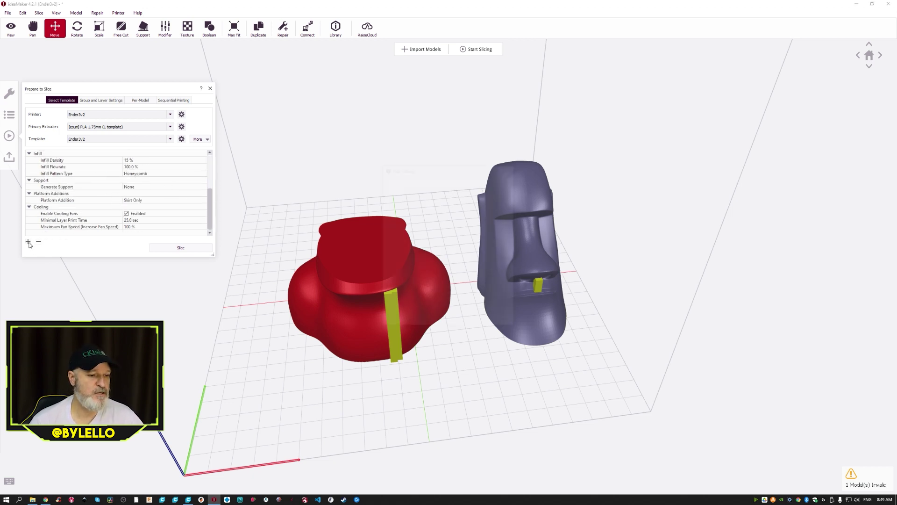
scroll(426, 247, "down", 10)
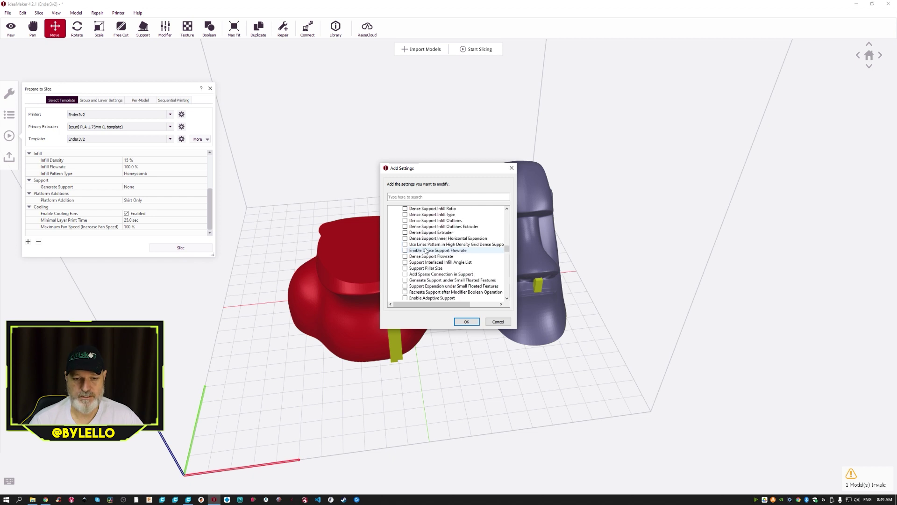
scroll(422, 252, "down", 10)
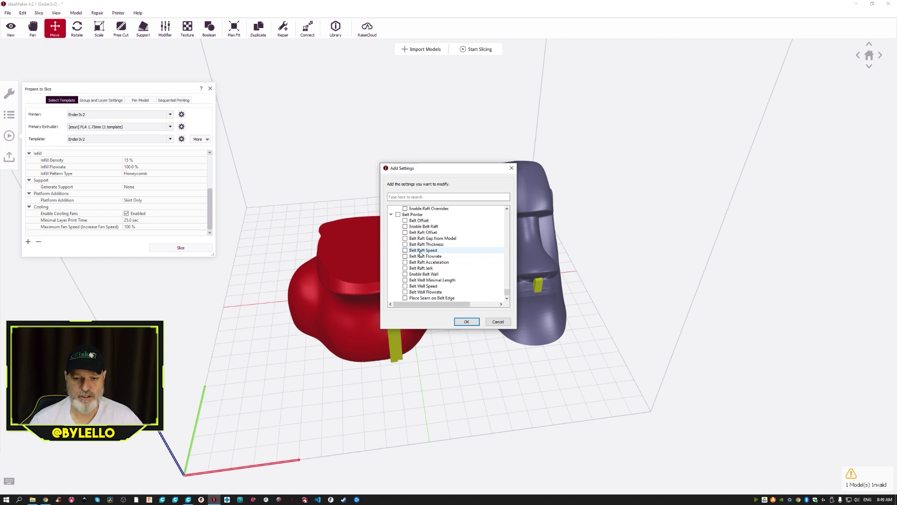
left_click(496, 322)
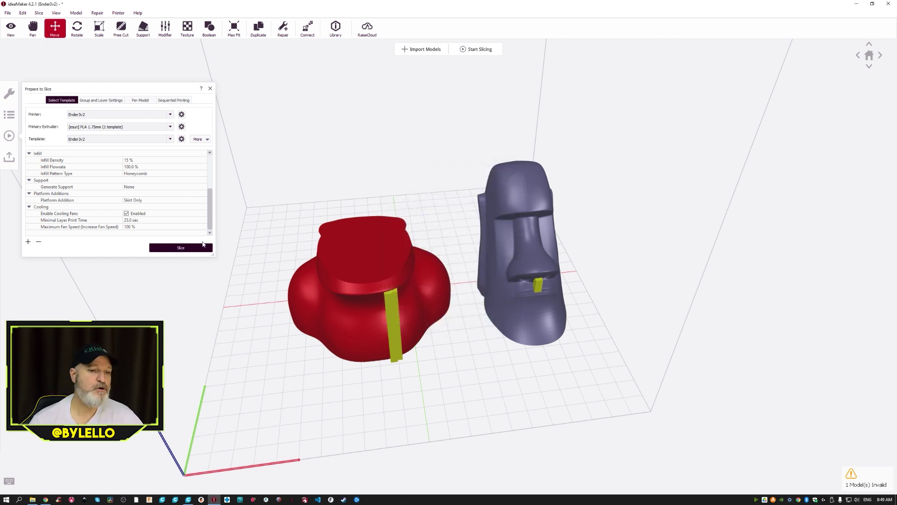
Step: Open the template's Layer settings and set the layer height to 0.18 mm
left_click(181, 139)
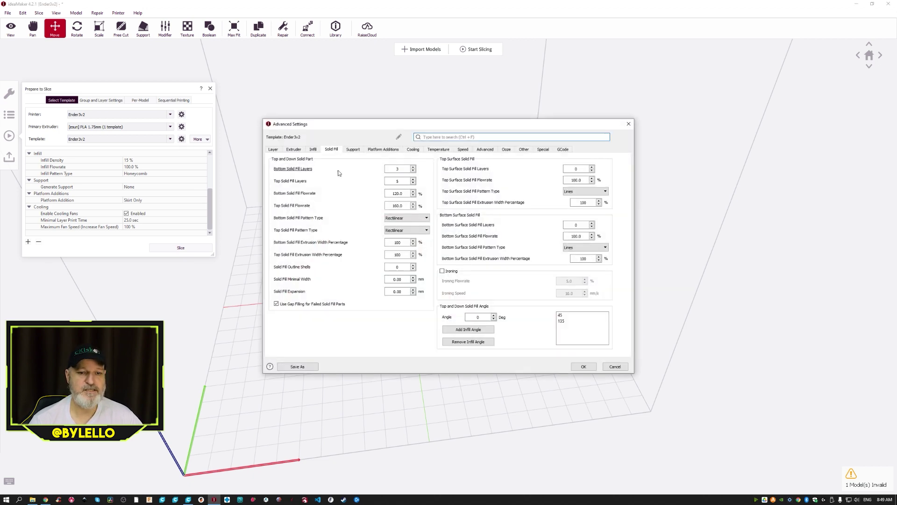
left_click_drag(398, 125, 450, 141)
left_click(385, 163)
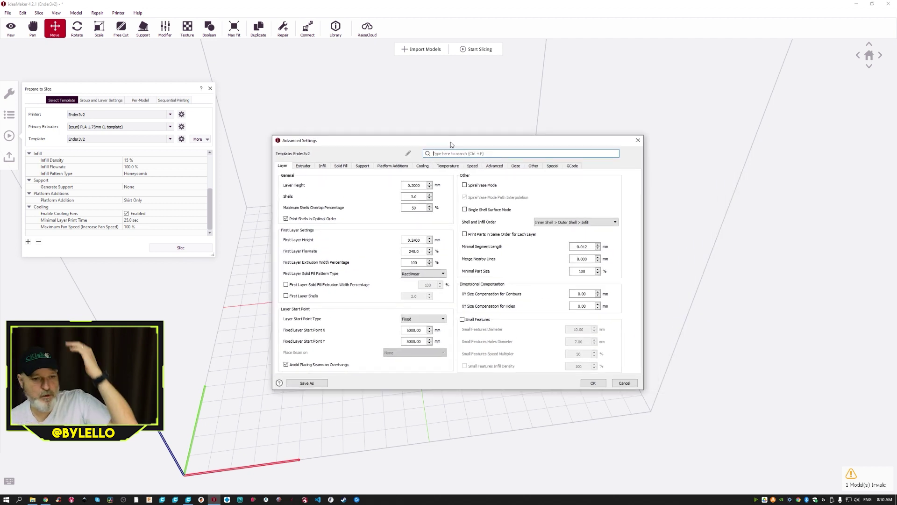
left_click(415, 186)
left_click_drag(414, 186, 420, 186)
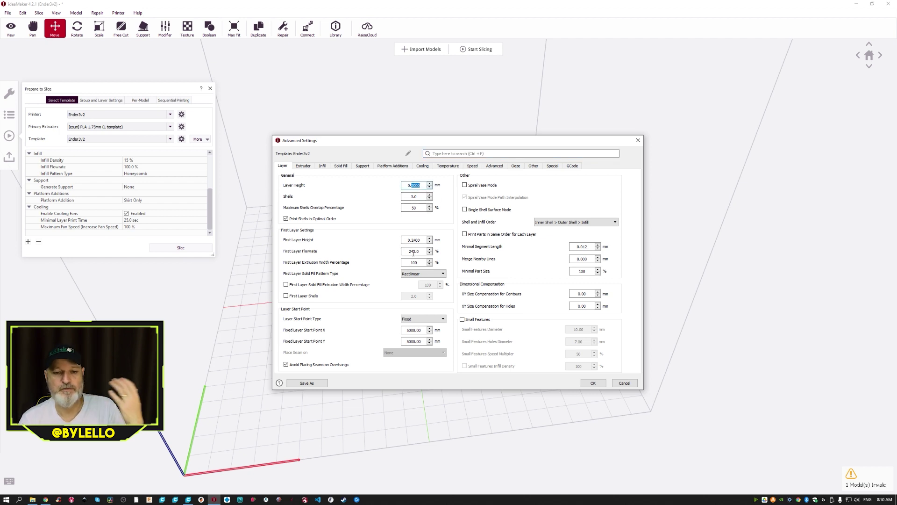
type("18")
key("Tab")
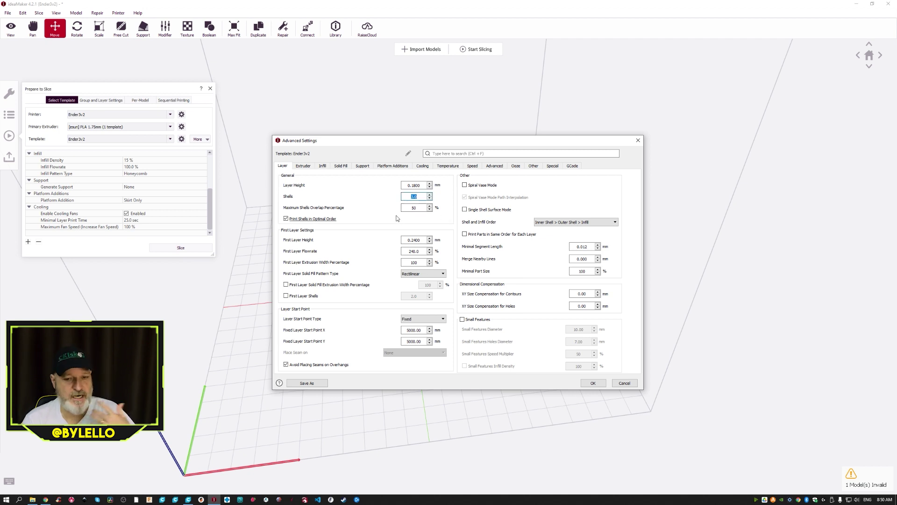
Step: Set first layer height to 0.25 mm and first layer flowrate to 110%
left_click_drag(422, 241, 417, 244)
type("5")
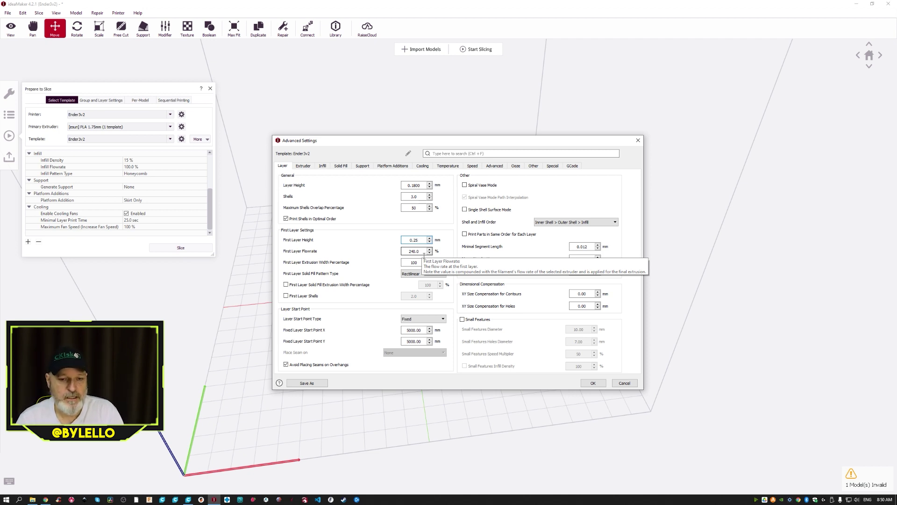
key("Tab")
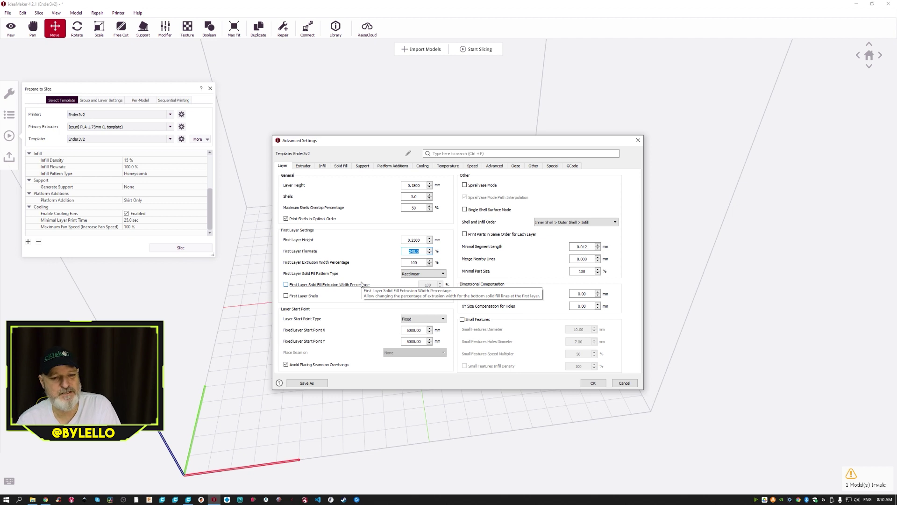
type("110")
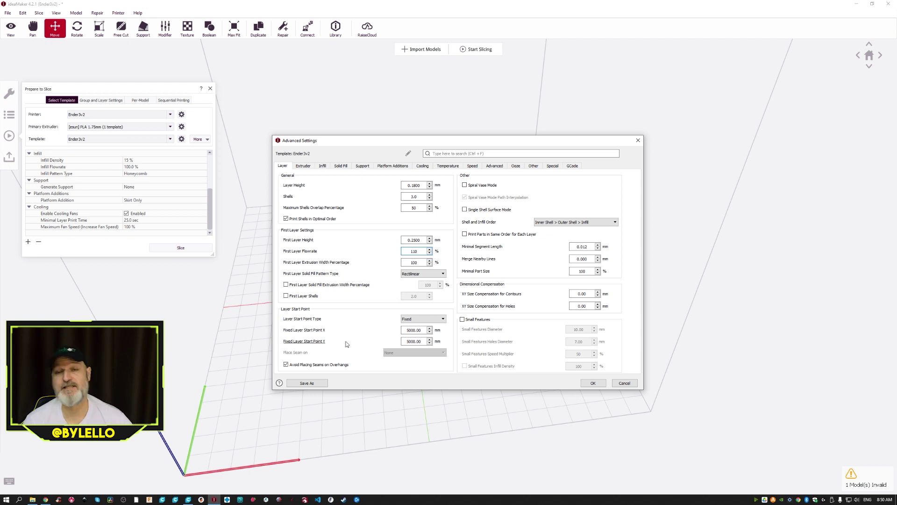
Step: Leave Spiral Vase Mode off and keep the inner-outer-infill shell order
mouse_move(346, 344)
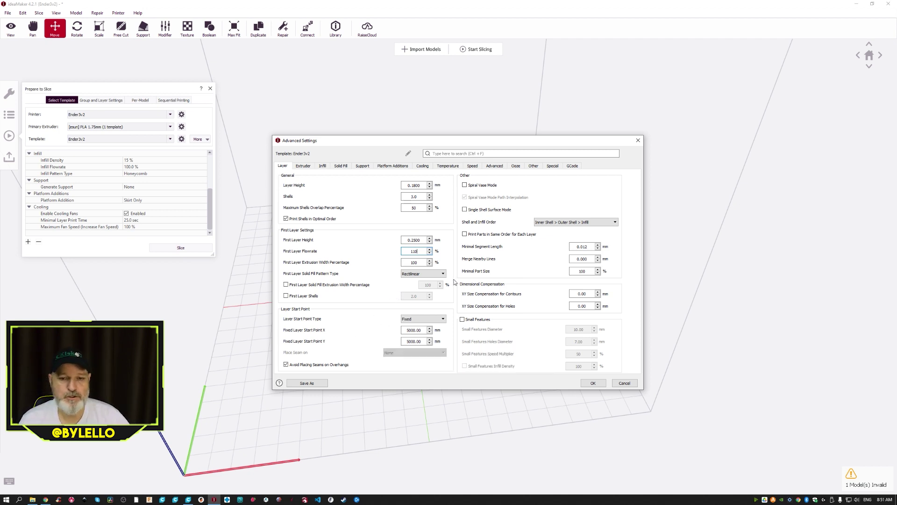
left_click(464, 186)
left_click(464, 185)
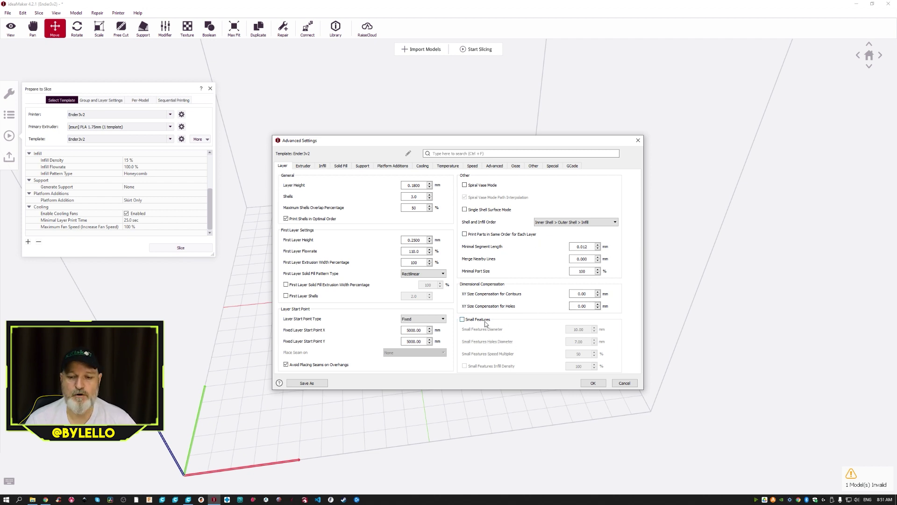
mouse_move(486, 322)
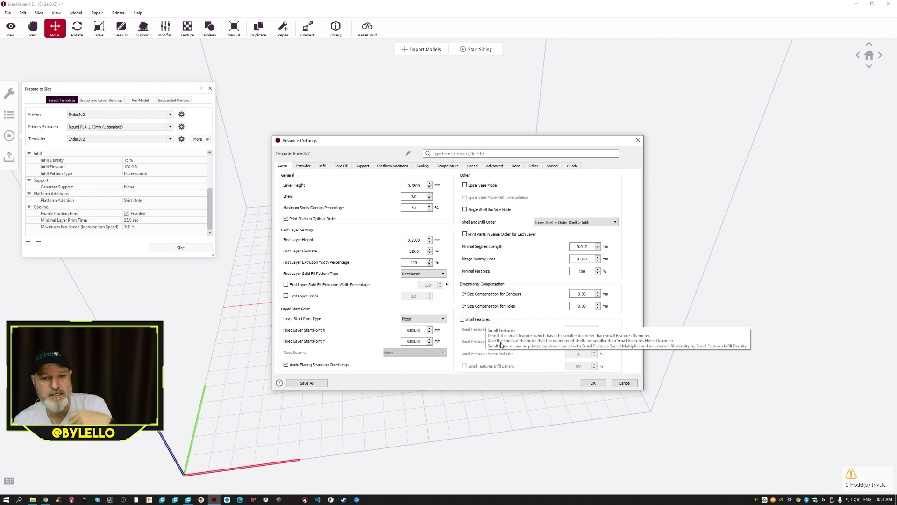
mouse_move(512, 304)
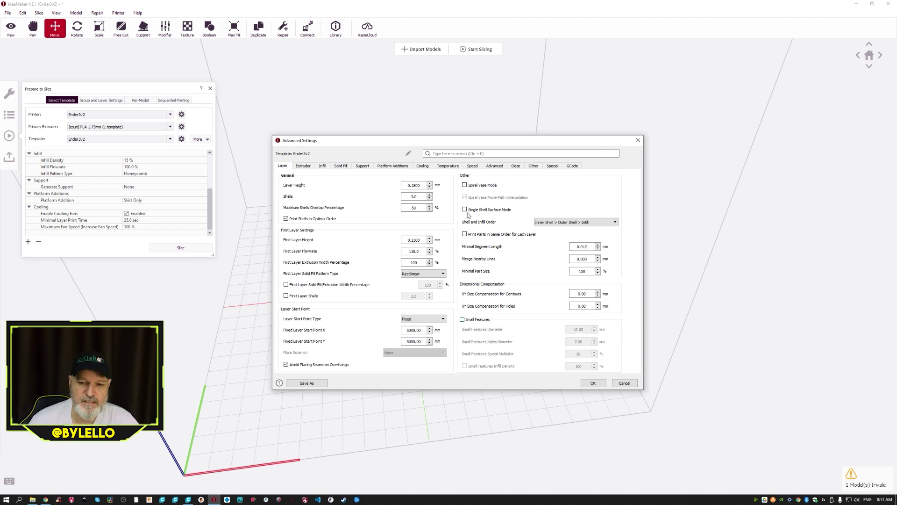
mouse_move(538, 236)
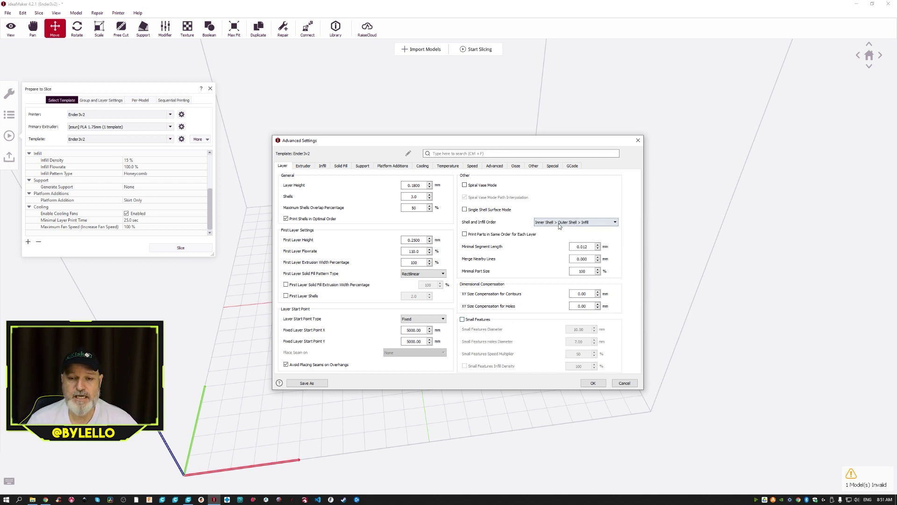
left_click(616, 223)
left_click(616, 222)
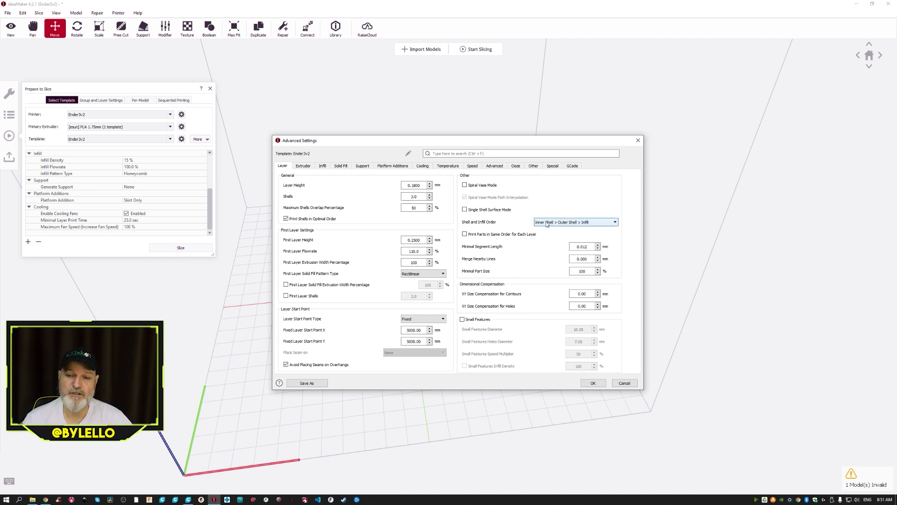
left_click(615, 224)
left_click(616, 226)
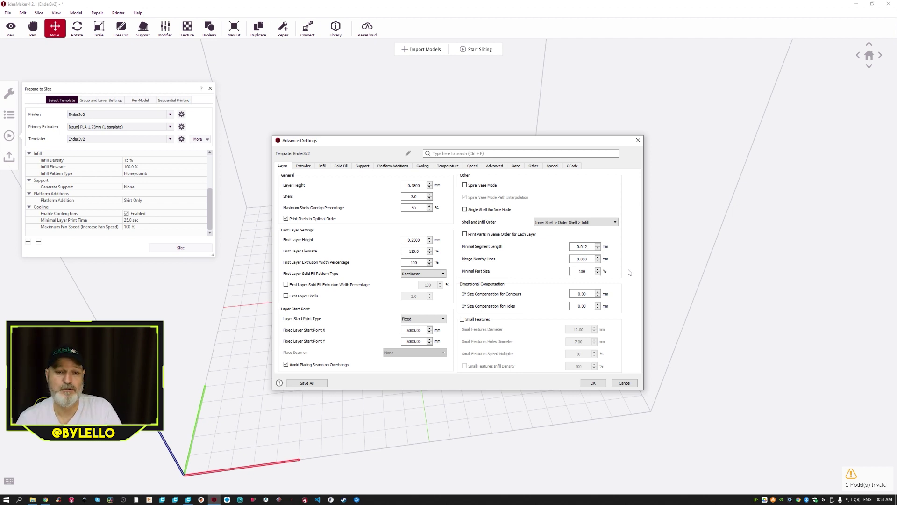
Step: Look over the Extruder and Infill settings (15% honeycomb, 5% overlap, 100% flowrate), ending on Solid Fill
left_click(300, 166)
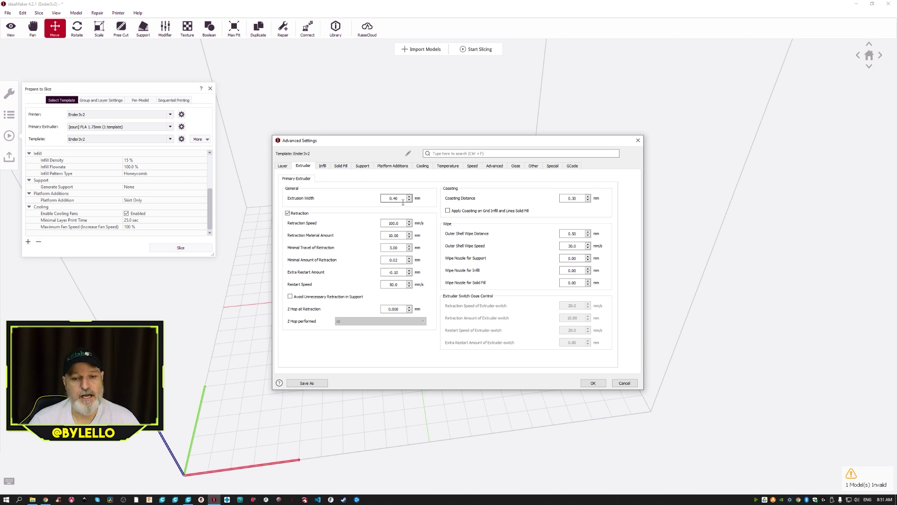
mouse_move(404, 202)
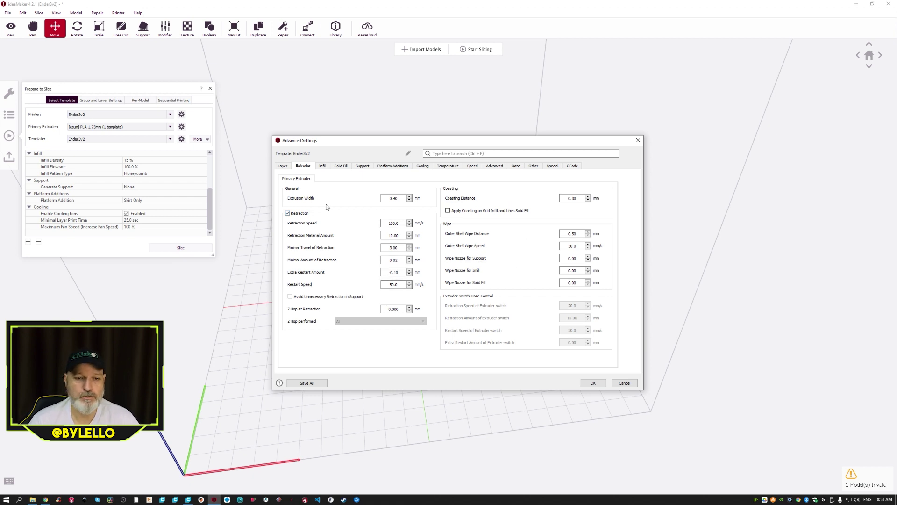
left_click(322, 167)
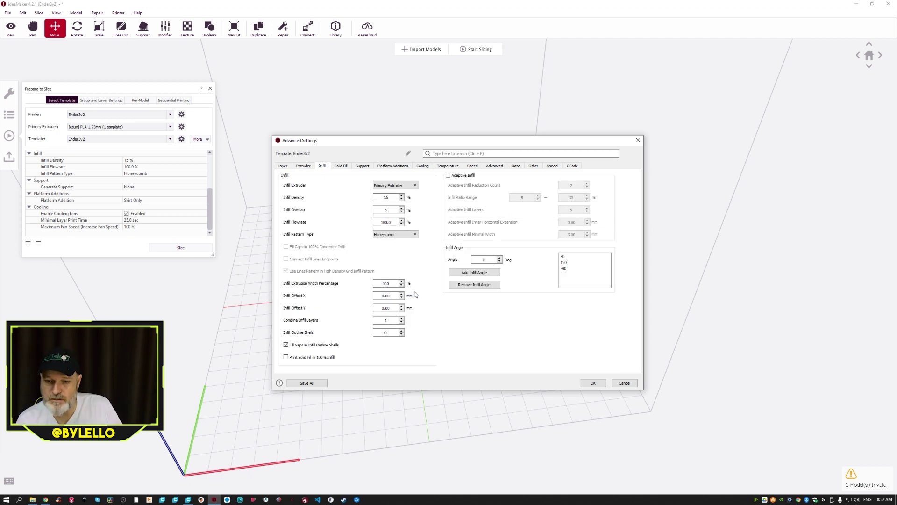
left_click(341, 166)
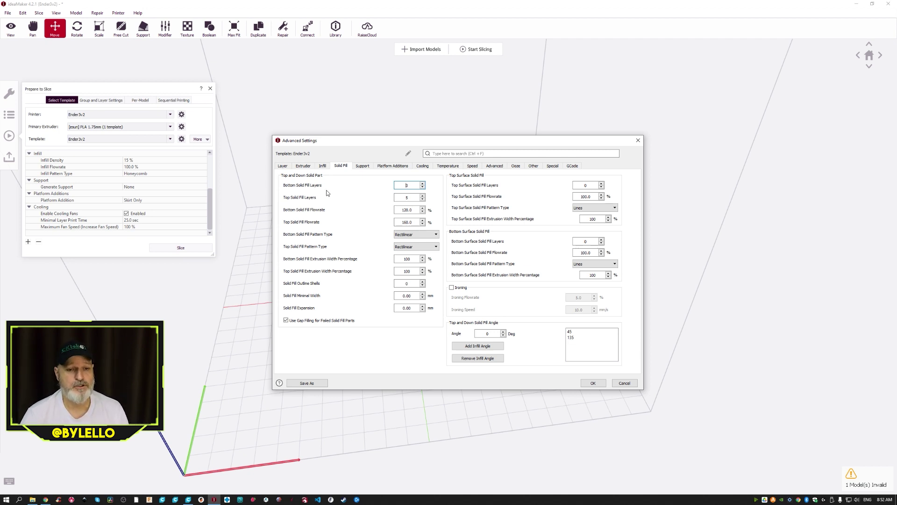
Step: Set 5 bottom solid fill layers and 110% bottom and top solid fill flowrates
double_click(400, 186)
type("5")
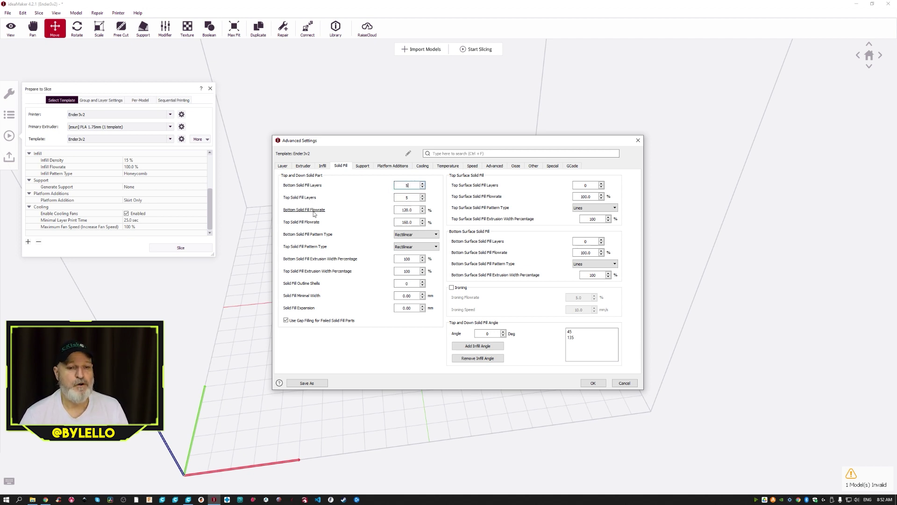
key("Tab")
key("Tab")
type("110")
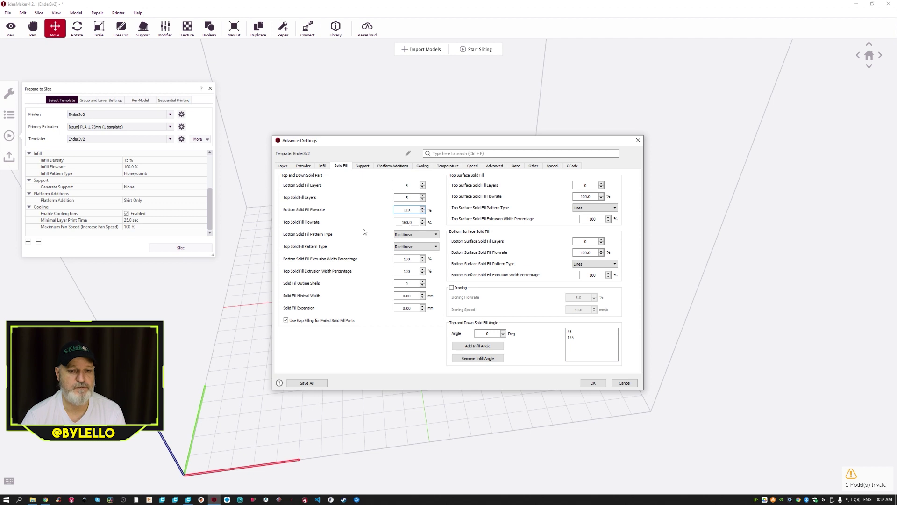
key("Tab")
type("110")
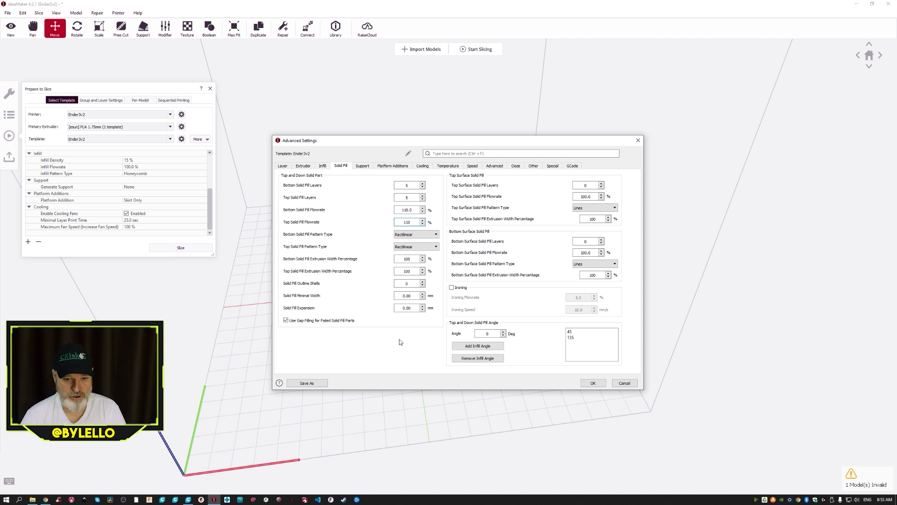
left_click(363, 167)
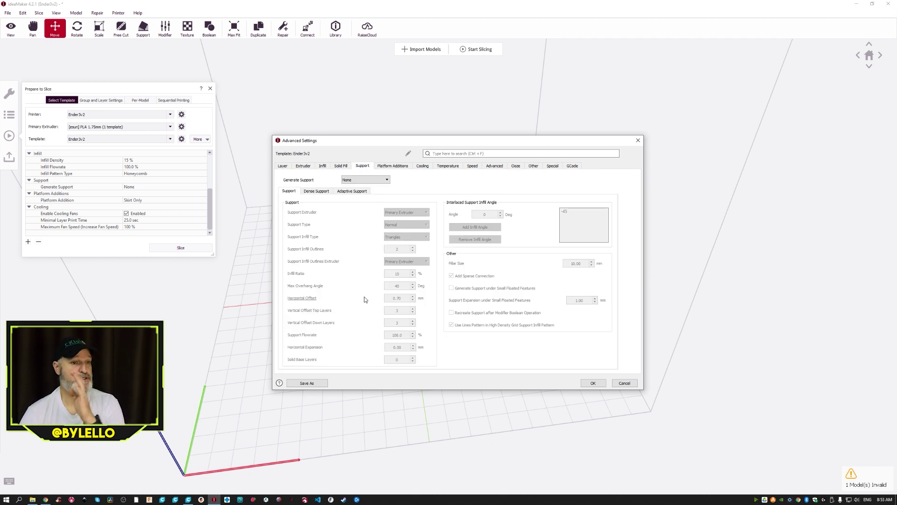
Step: Review the Support and Platform Additions settings, ending on Cooling (25.0 sec minimal layer time)
mouse_move(365, 299)
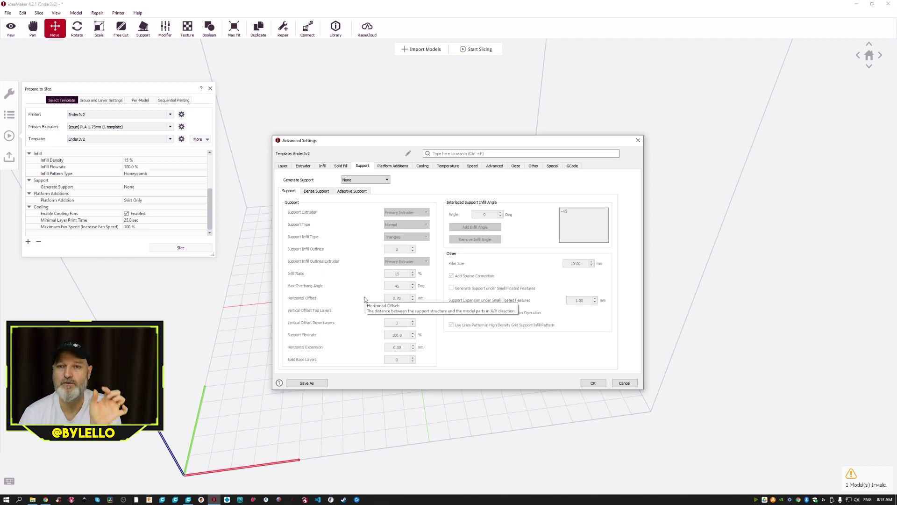
left_click(395, 167)
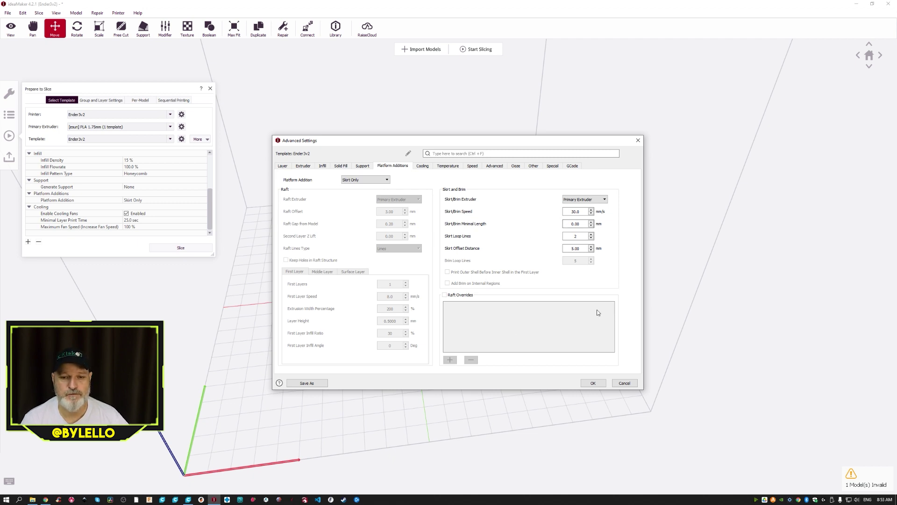
left_click(423, 166)
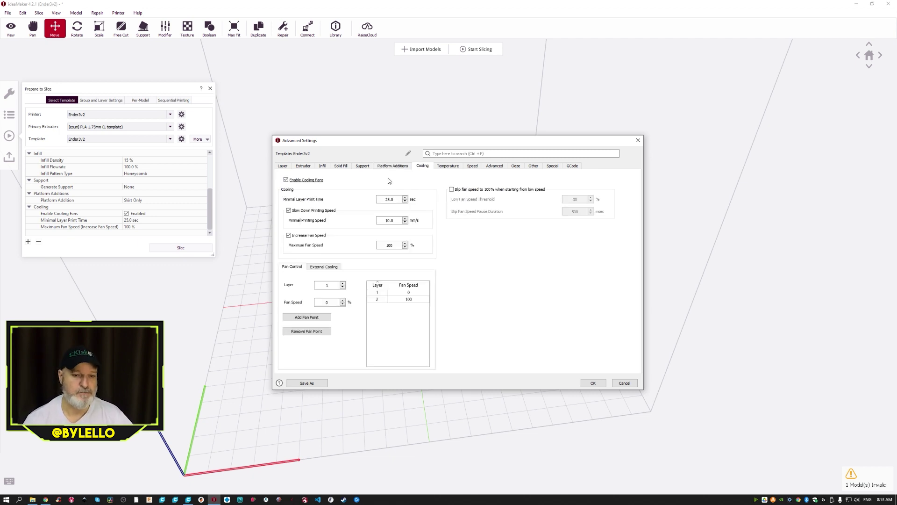
Step: Set layer 2 fan speed to 50% and add a 100% fan point at layer 3
left_click(286, 180)
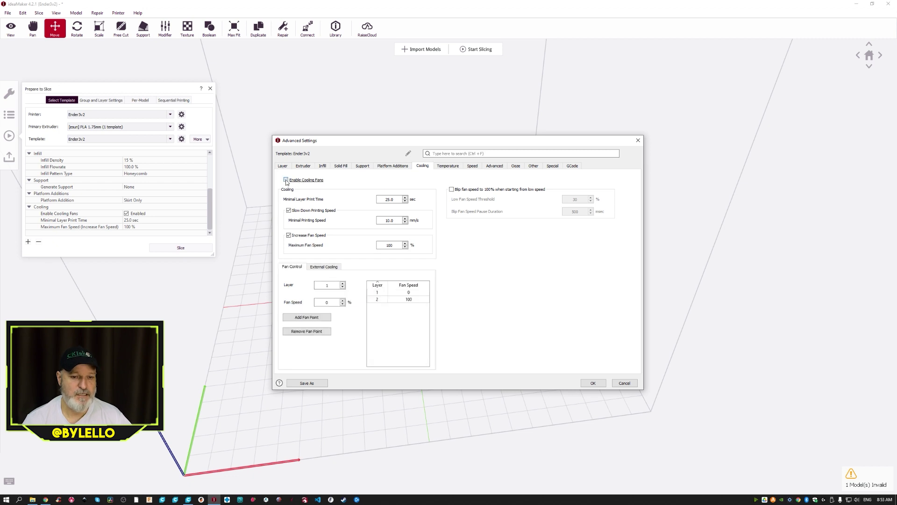
left_click(286, 181)
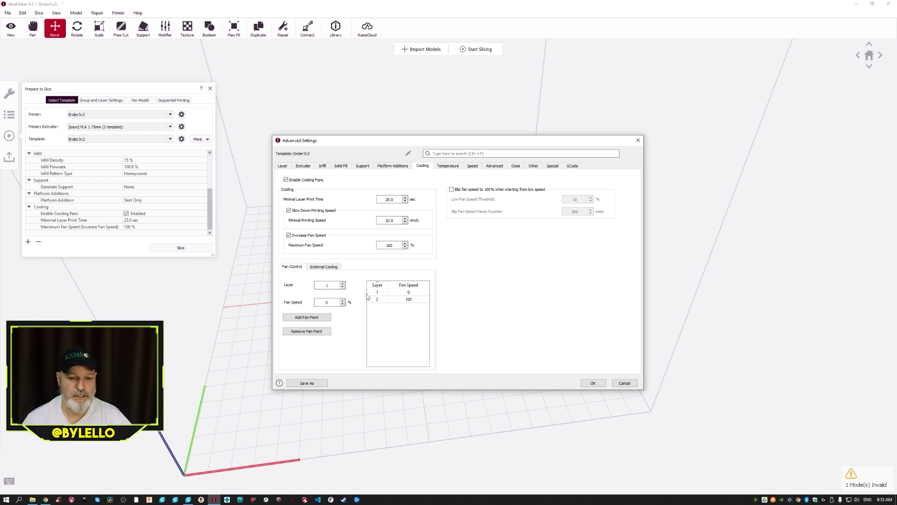
double_click(410, 300)
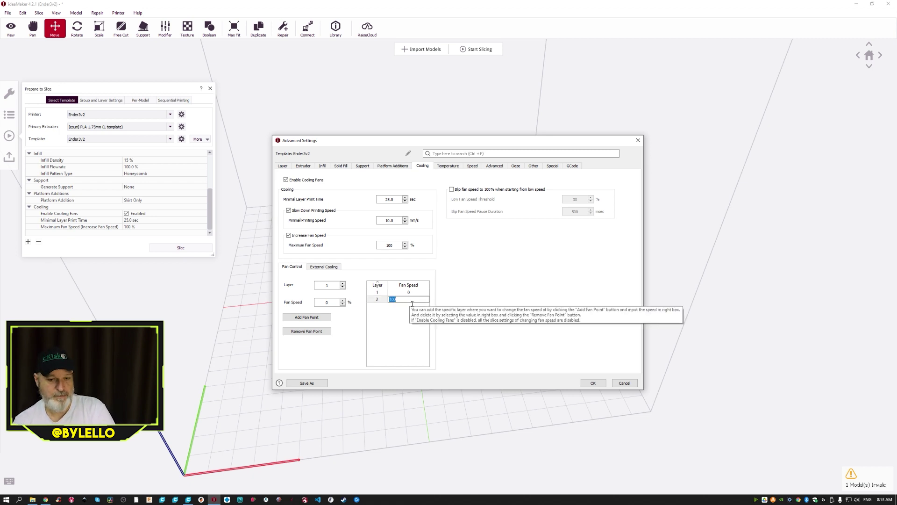
type("50")
left_click(397, 345)
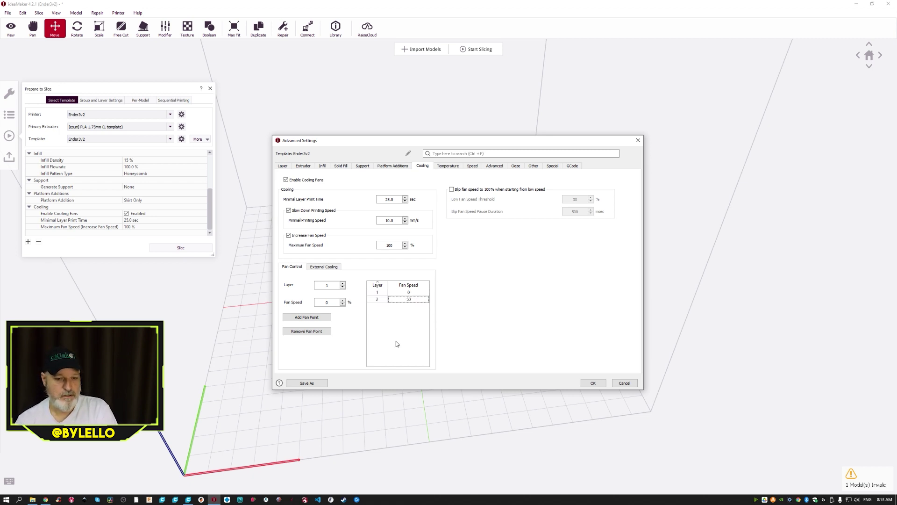
left_click(343, 283)
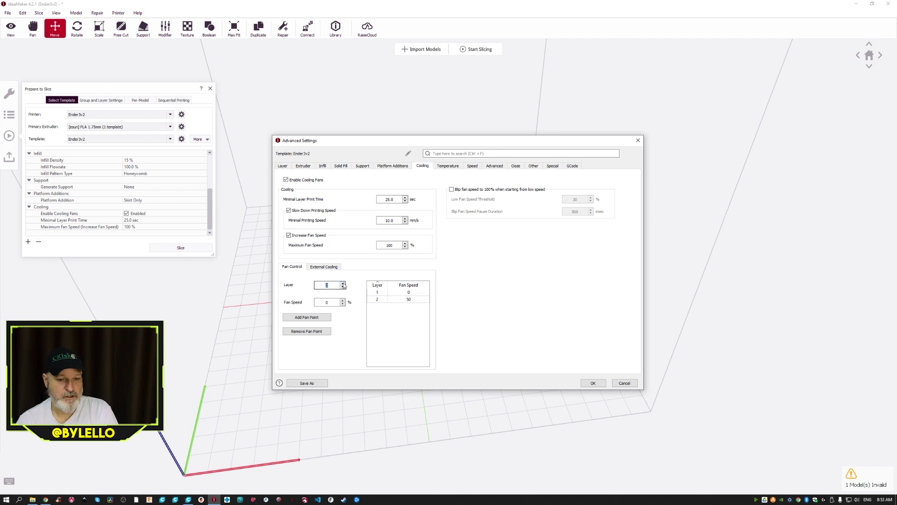
double_click(324, 302)
type("100")
left_click(306, 316)
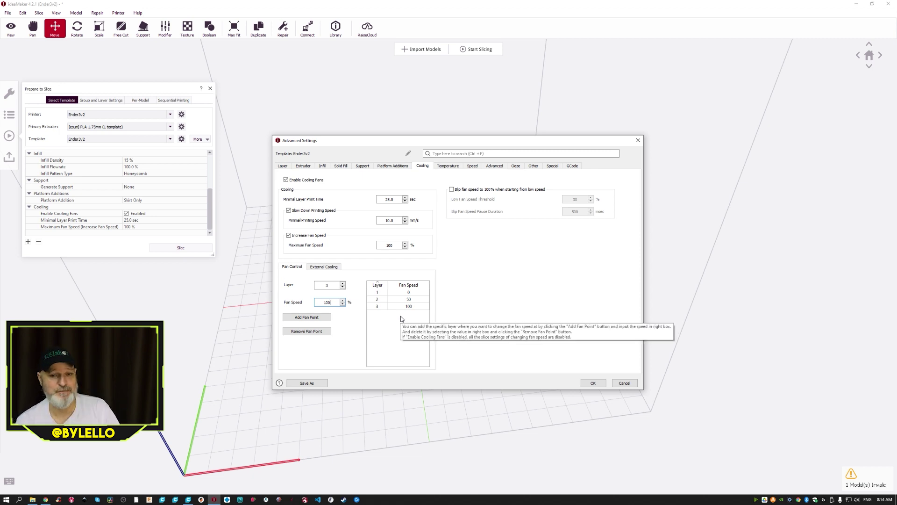
Step: Edit the heated bed temperature and set the primary extruder temperature to 200 °C
left_click(451, 167)
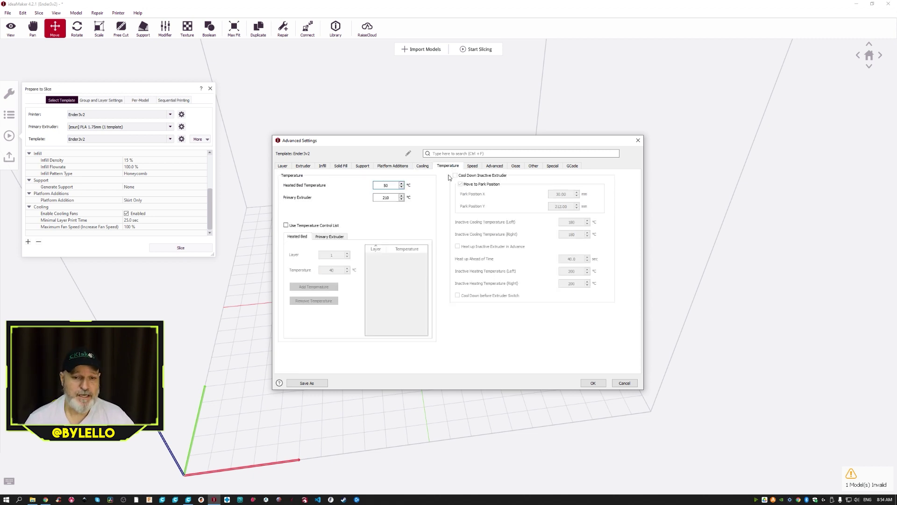
double_click(387, 185)
type("50")
key("ctrl+a")
type("6")
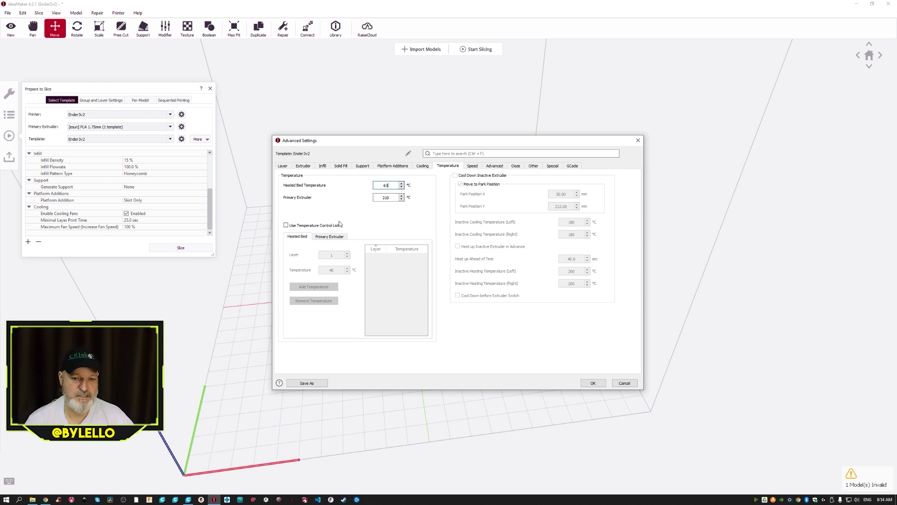
double_click(386, 197)
type("200")
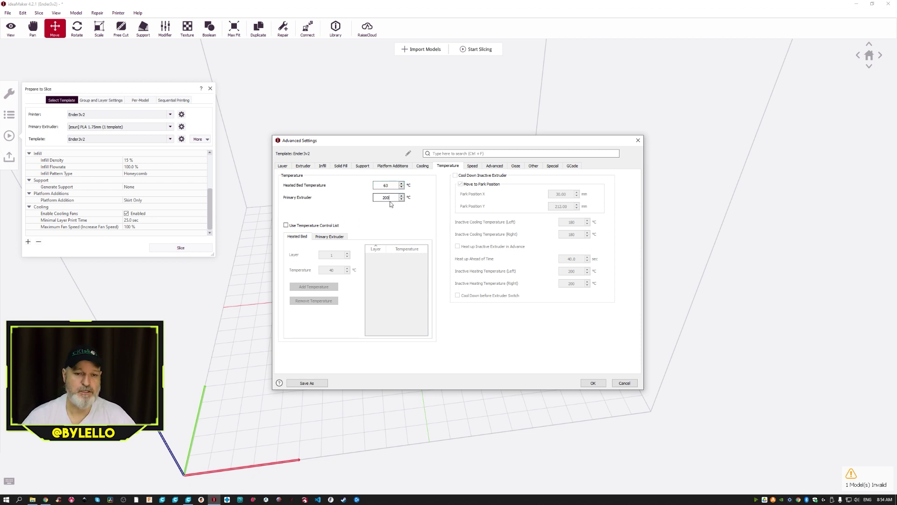
key("Tab")
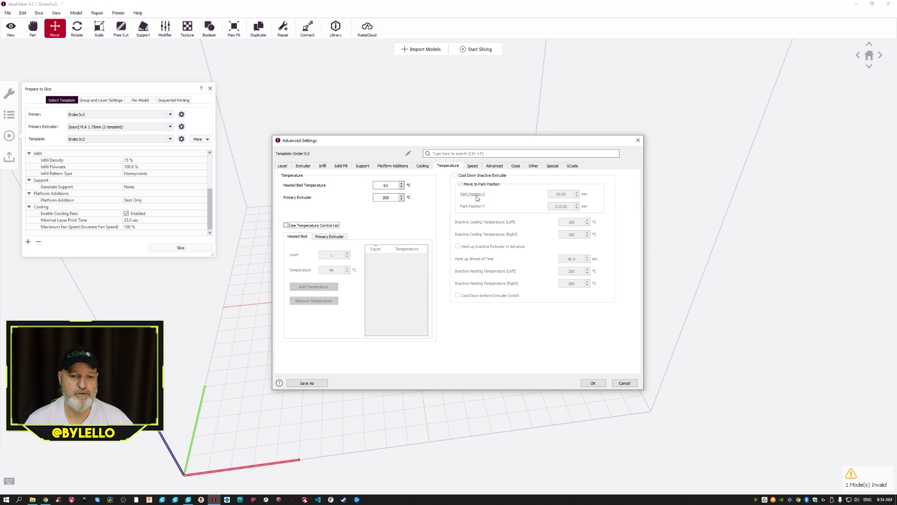
left_click(472, 167)
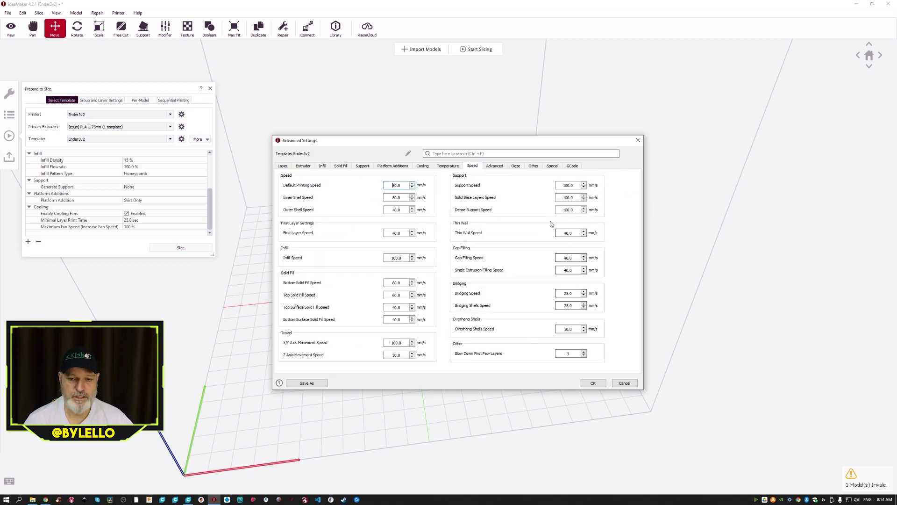
Step: Check acceleration and jerk settings, leaving acceleration control off, then go to Cura's Preferences
left_click(495, 166)
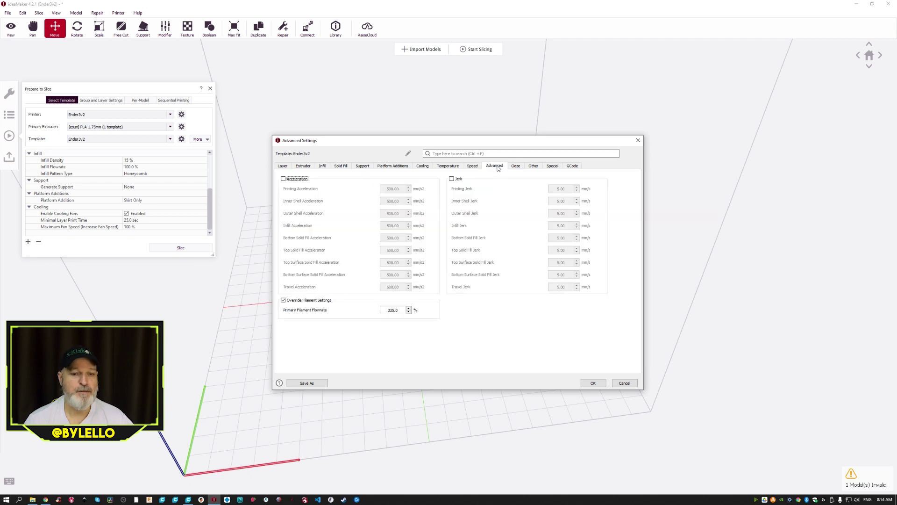
left_click(283, 180)
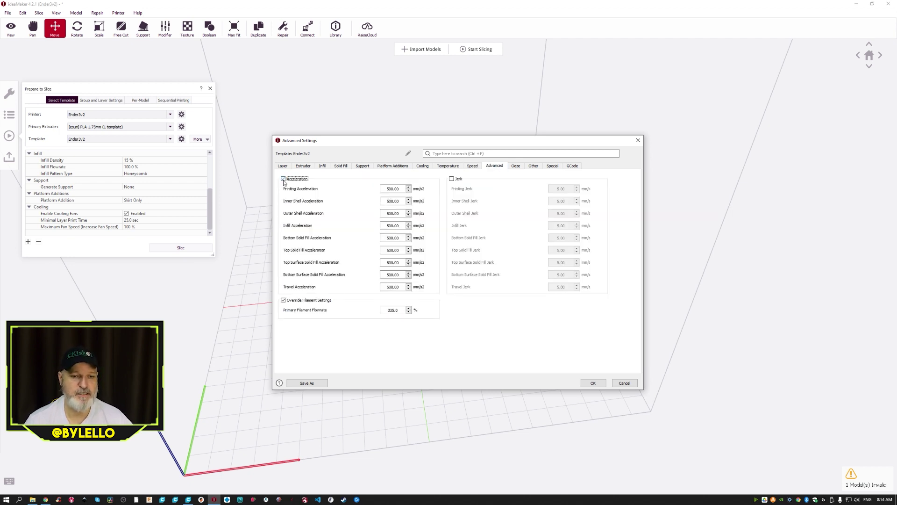
left_click(283, 179)
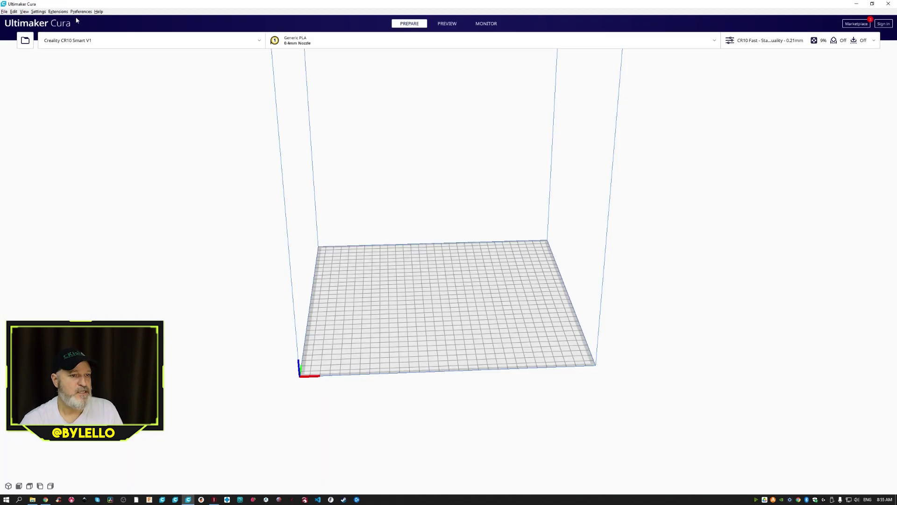
left_click(80, 12)
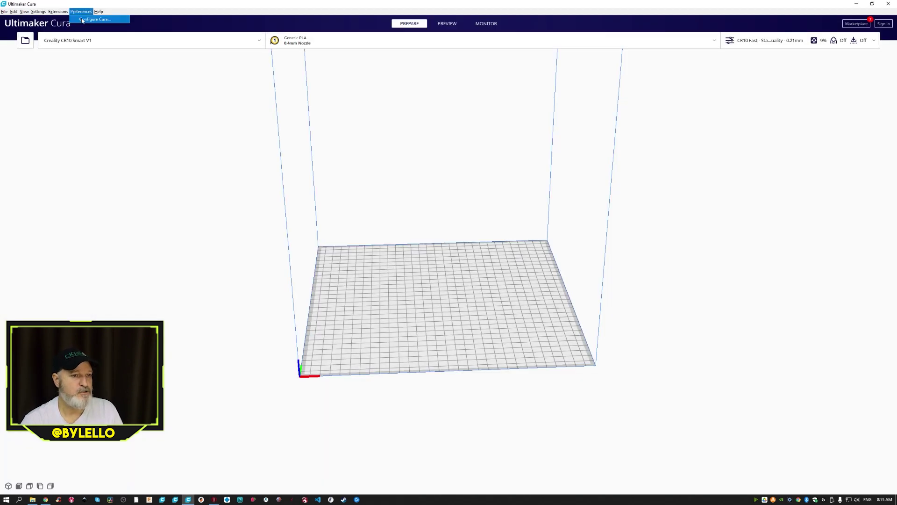
Step: Browse Cura's setting visibility list, close Preferences, and return to ideaMaker
left_click(95, 20)
left_click(342, 172)
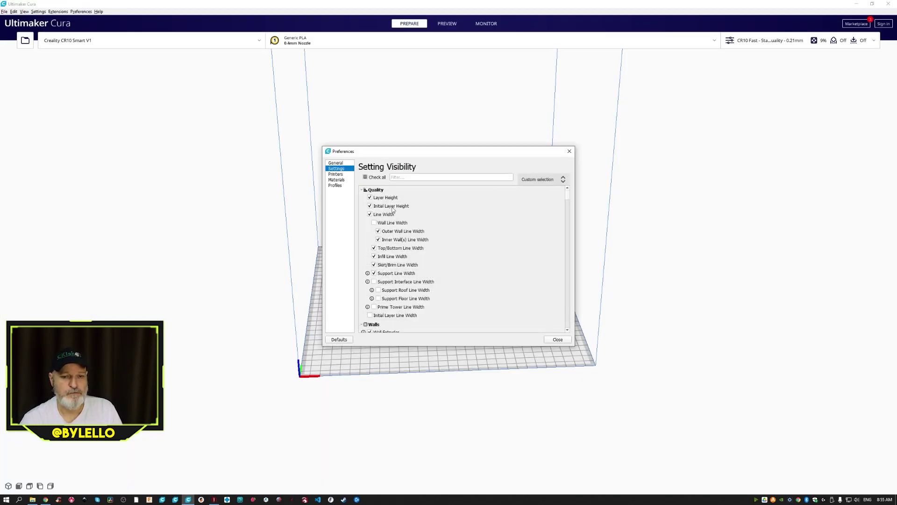
scroll(490, 239, "down", 10)
scroll(490, 240, "down", 5)
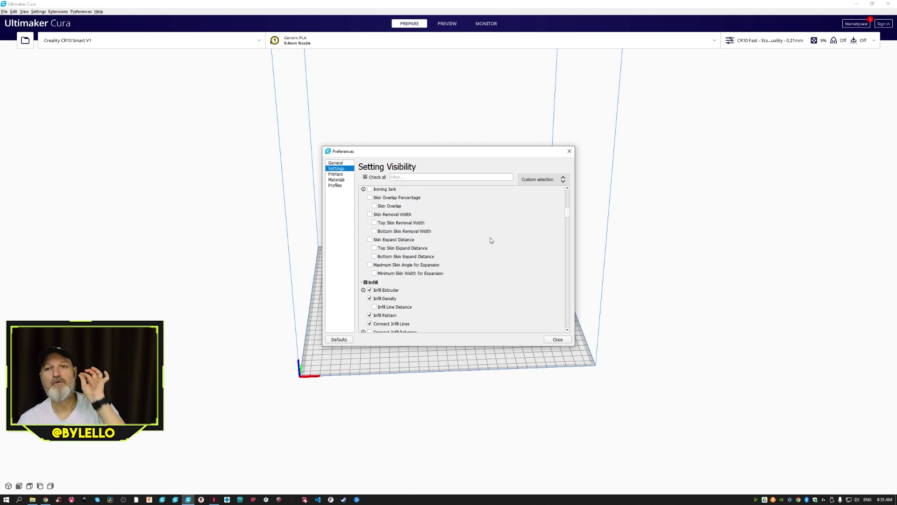
left_click(560, 339)
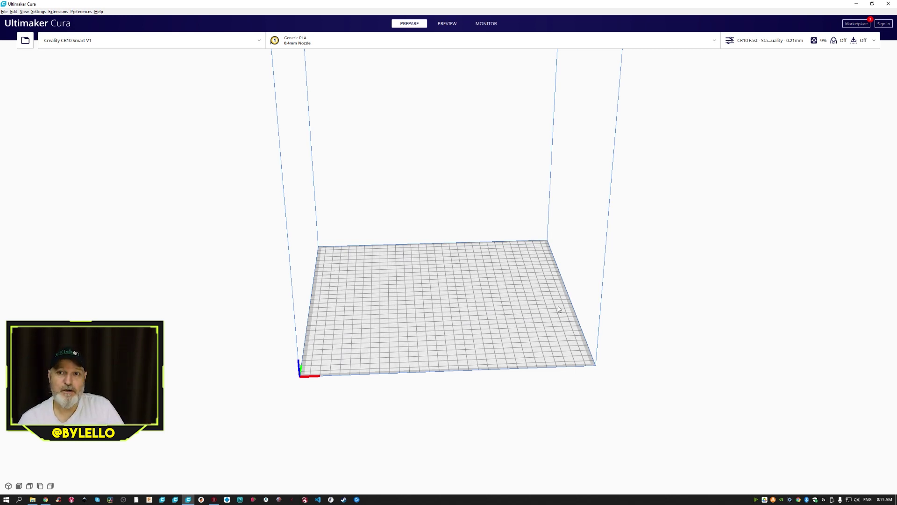
key("alt+Tab")
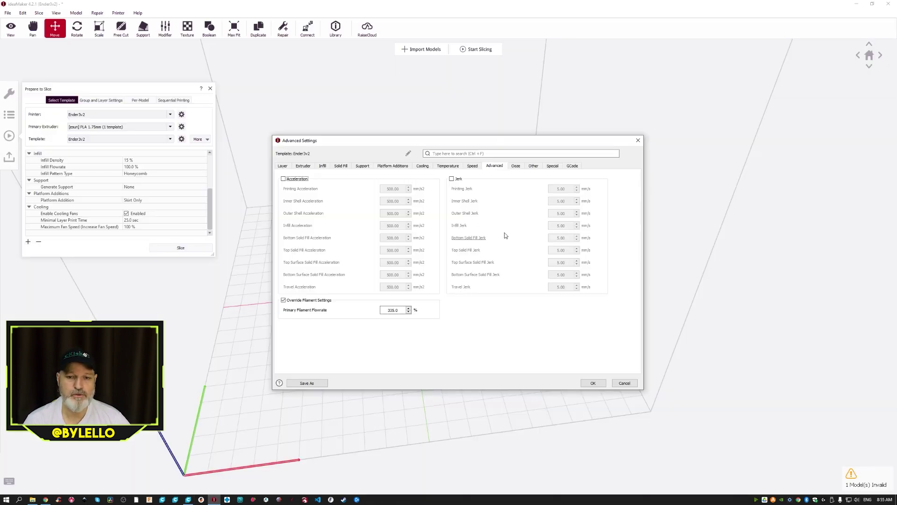
Step: Enable Fill Gaps in Shells on the Other tab after checking the Ooze settings
left_click(516, 166)
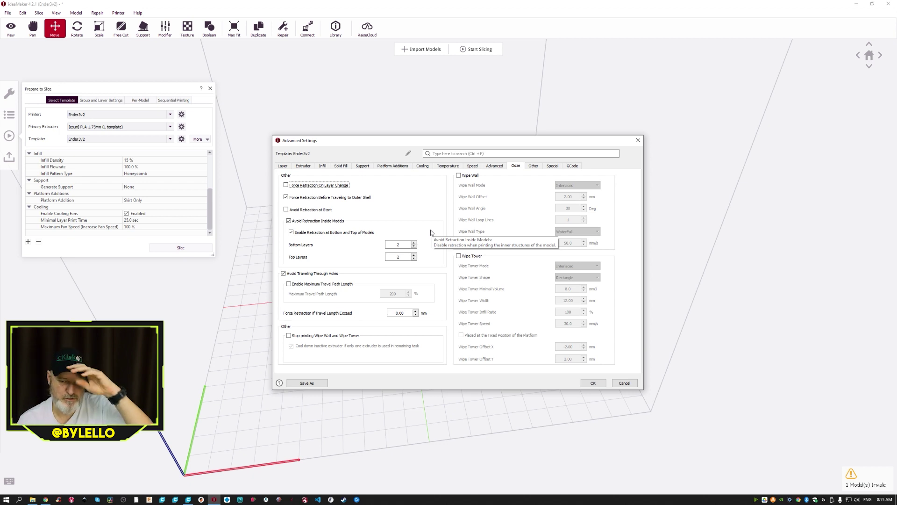
left_click(534, 167)
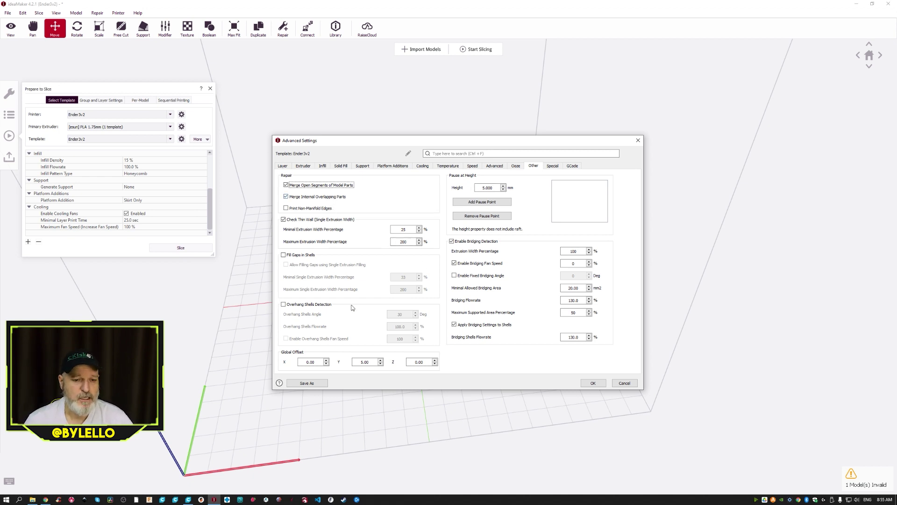
left_click(283, 256)
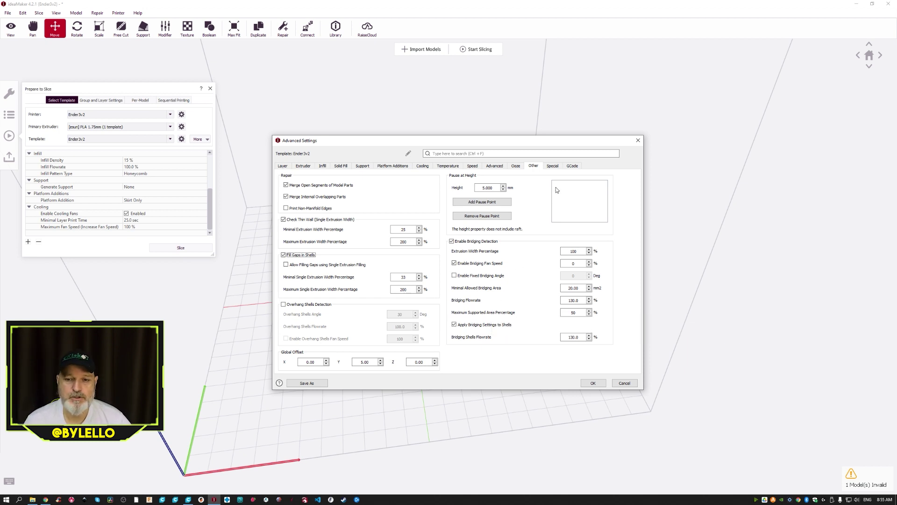
left_click(553, 166)
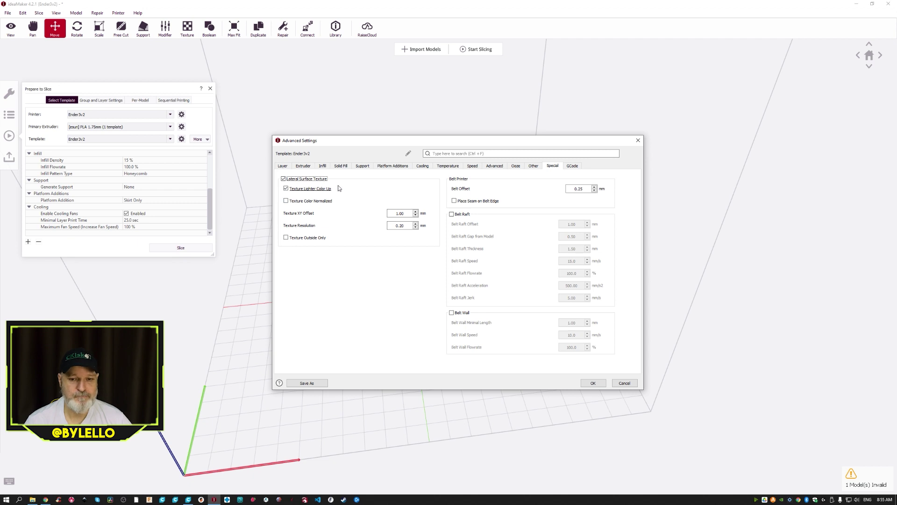
Step: Review start, end, layer change, retraction, repetition and post-process G-code, then confirm with OK
mouse_move(339, 188)
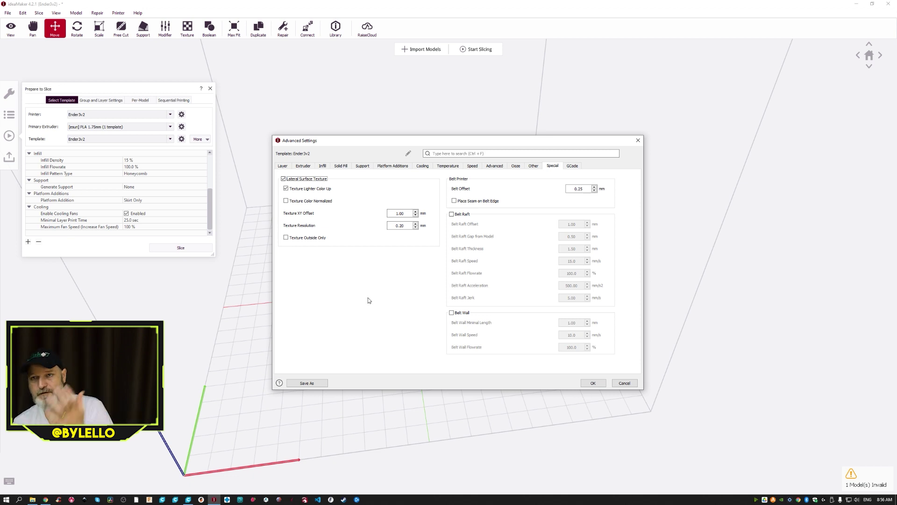
left_click(573, 166)
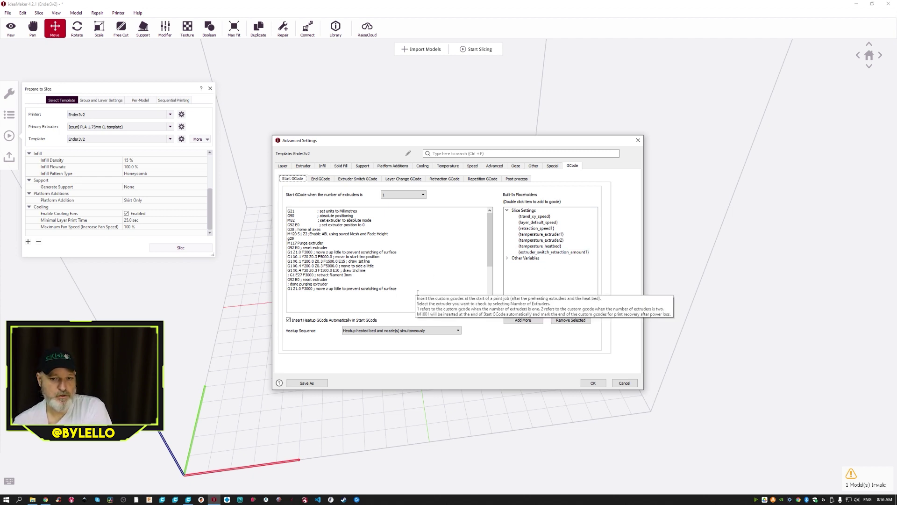
left_click(321, 179)
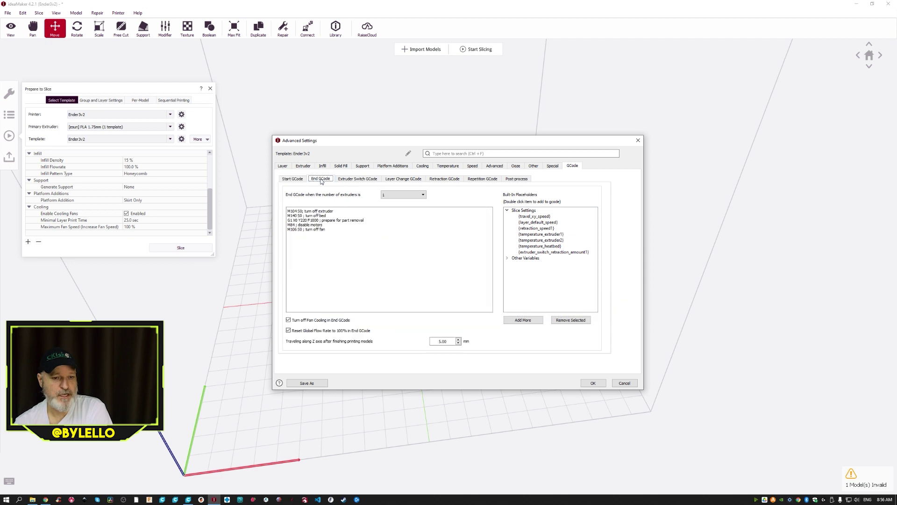
left_click(287, 181)
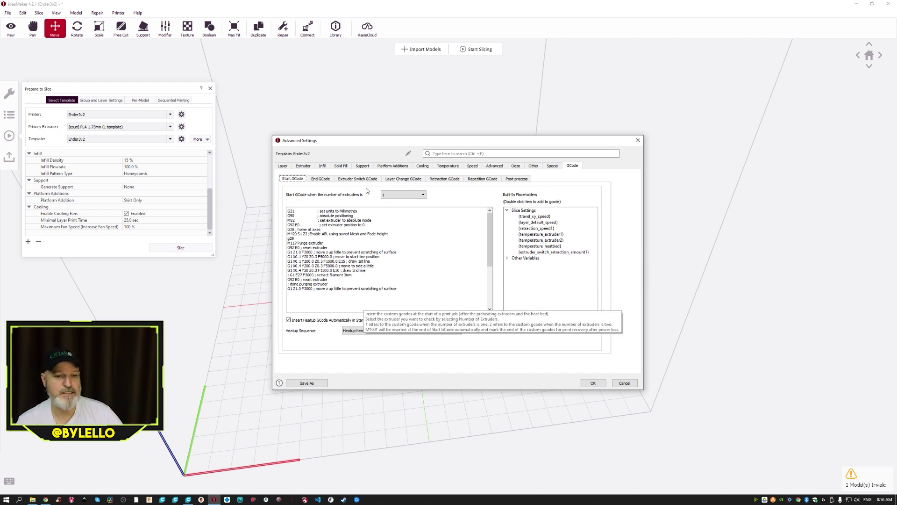
left_click(322, 180)
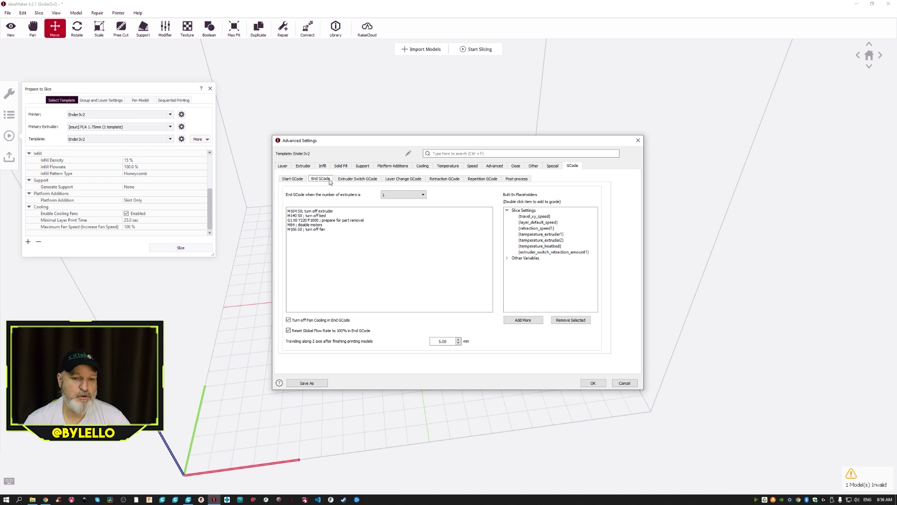
left_click(353, 180)
left_click(386, 181)
left_click(440, 182)
left_click(482, 180)
left_click(516, 178)
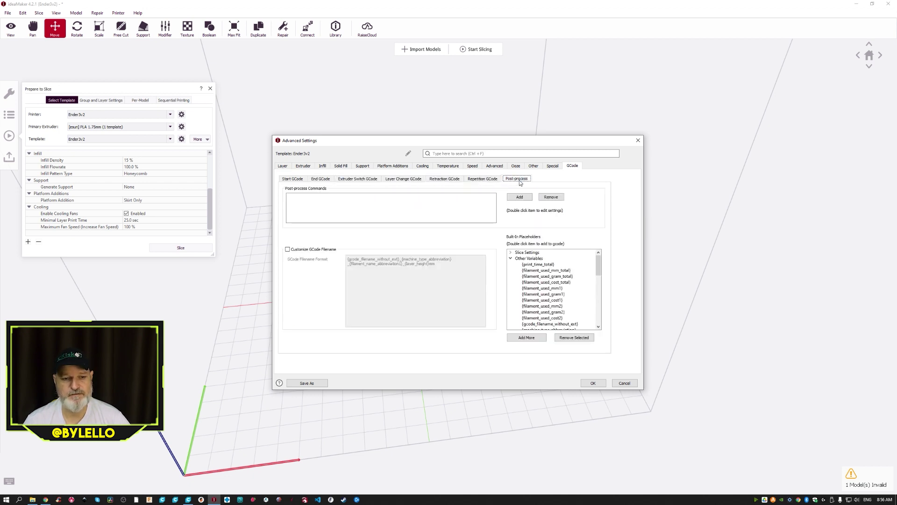
left_click(298, 181)
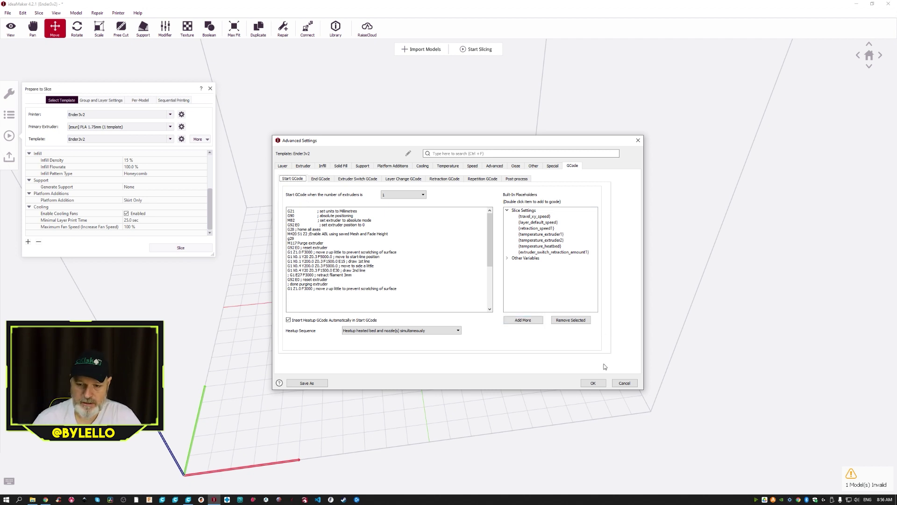
left_click(592, 383)
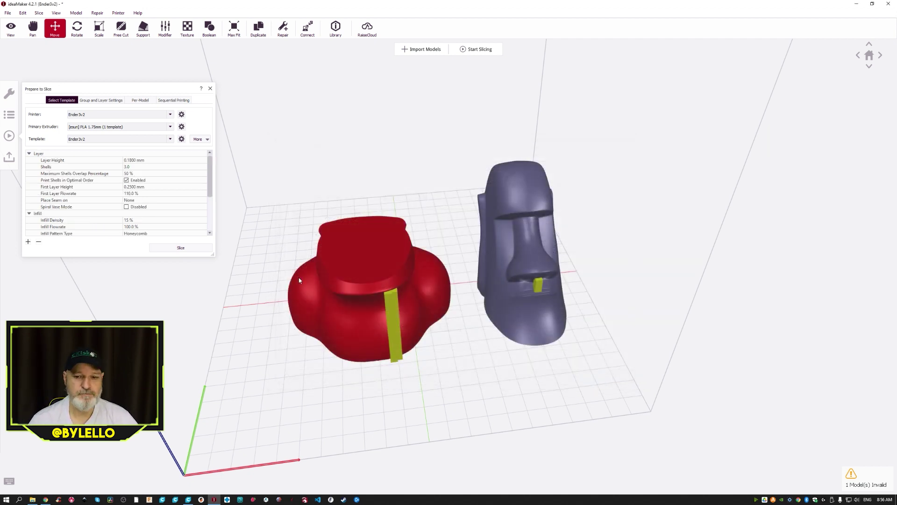
Step: Delete the old models and load moai-Medium-NO_OVERHANG.stl onto the build plate
left_click(529, 300)
key("Delete")
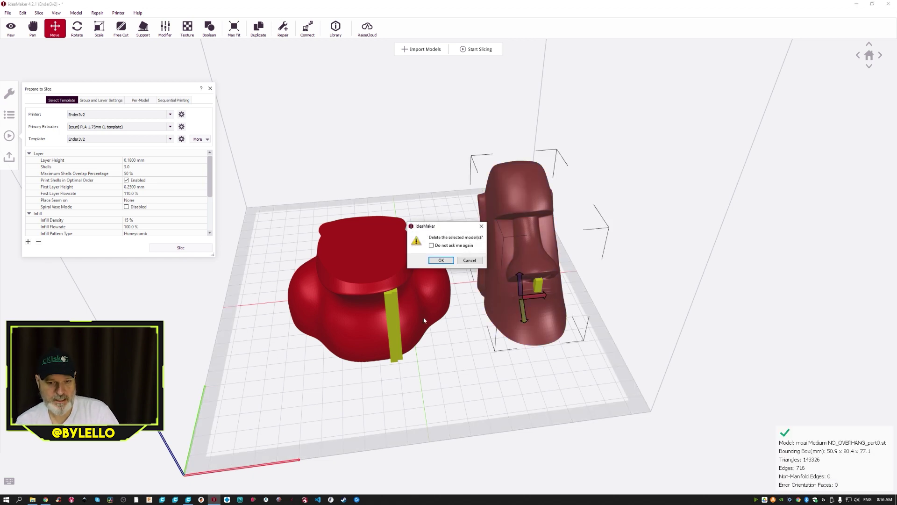
left_click(442, 262)
key("alt+Tab")
key("alt+Tab")
key("alt+Tab")
left_click_drag(217, 260, 484, 323)
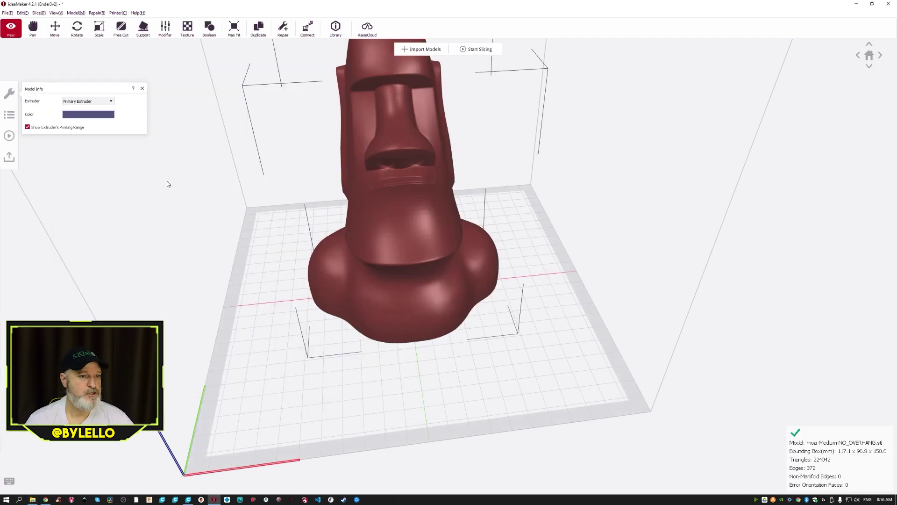
Step: Slice the Moai with the Ender3v2 template and view the 11 h 56 min preview
left_click(10, 136)
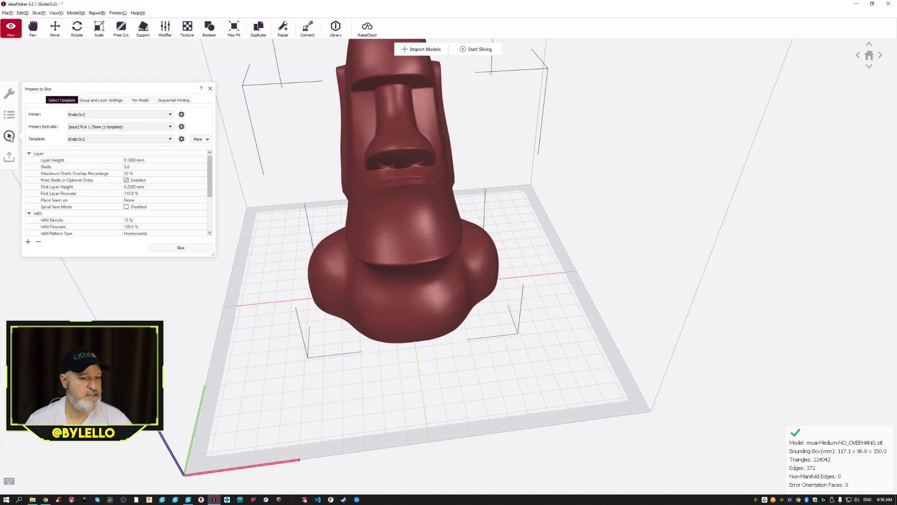
left_click(180, 247)
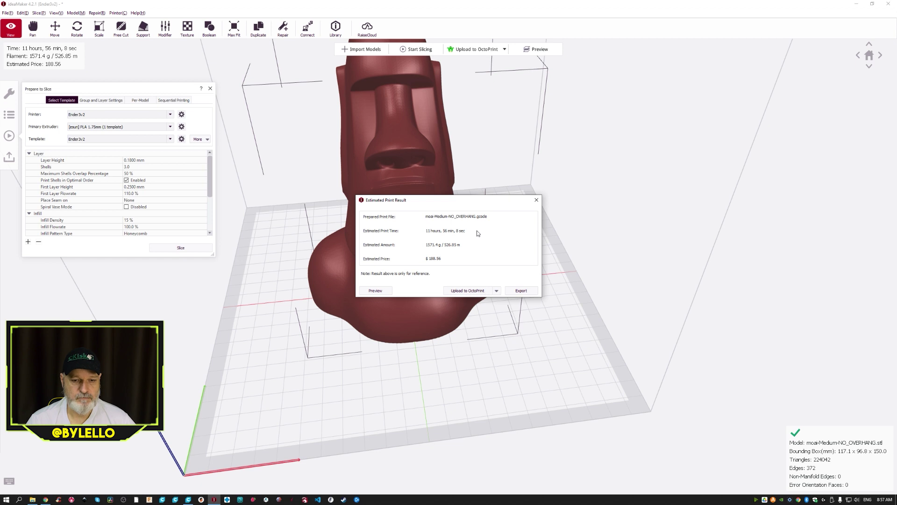
mouse_move(439, 249)
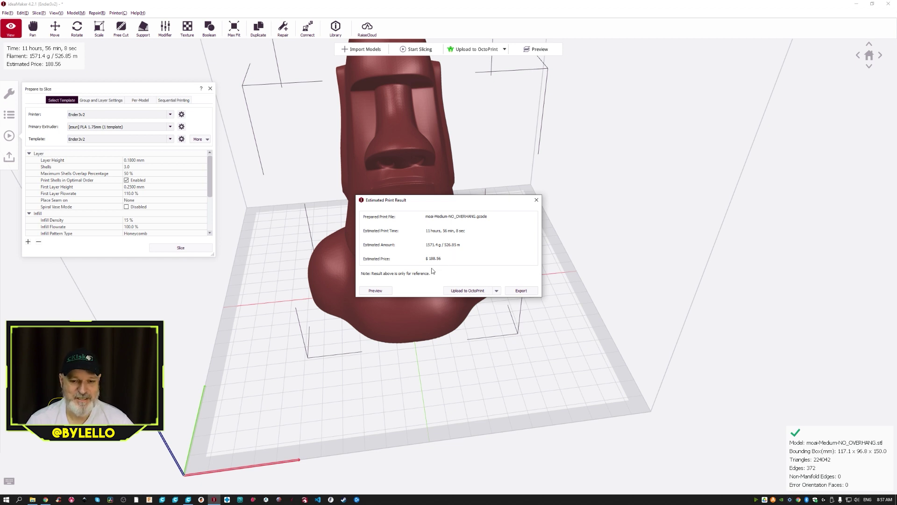
mouse_move(452, 262)
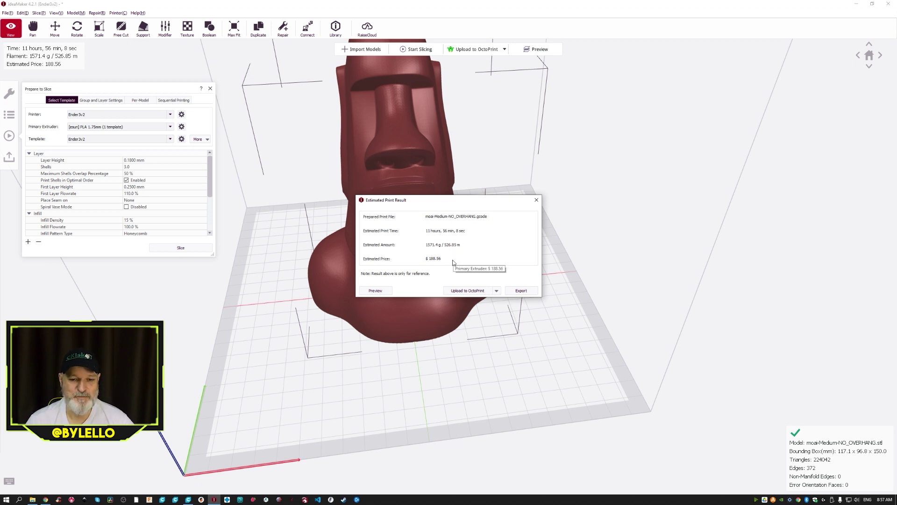
left_click(376, 290)
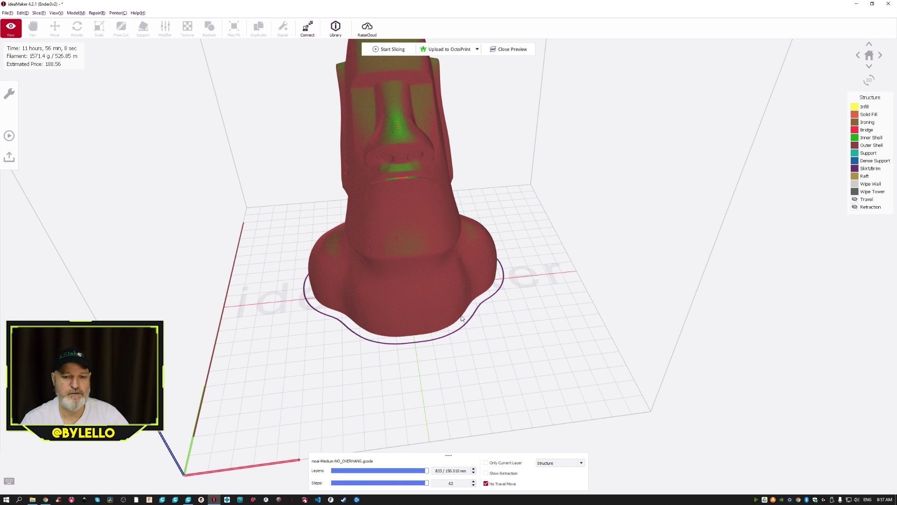
Step: Orbit and zoom around the honeycomb-infill Moai slice, then close the preview
left_click_drag(533, 189, 418, 471)
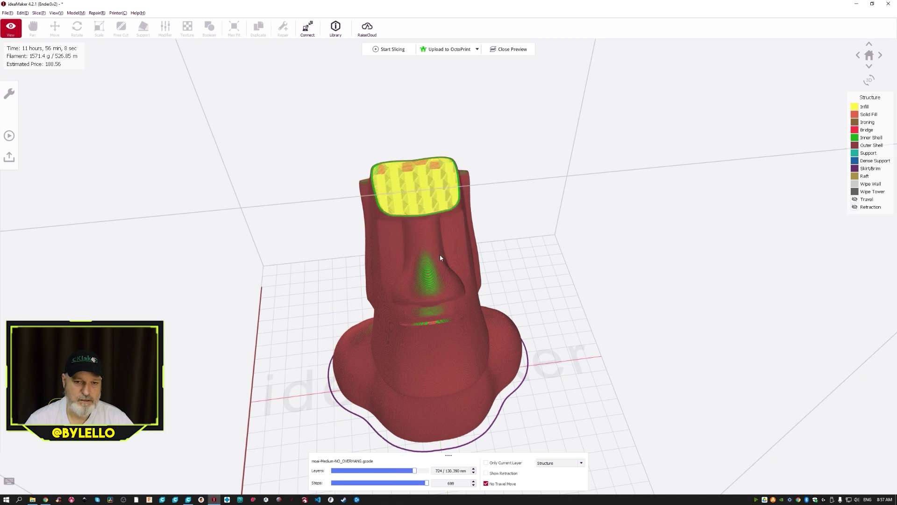
scroll(440, 257, "up", 10)
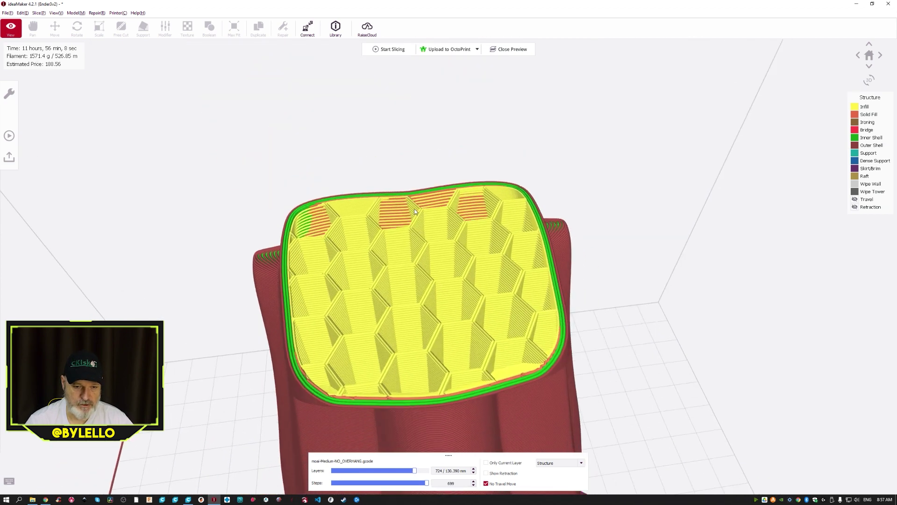
scroll(385, 299, "up", 5)
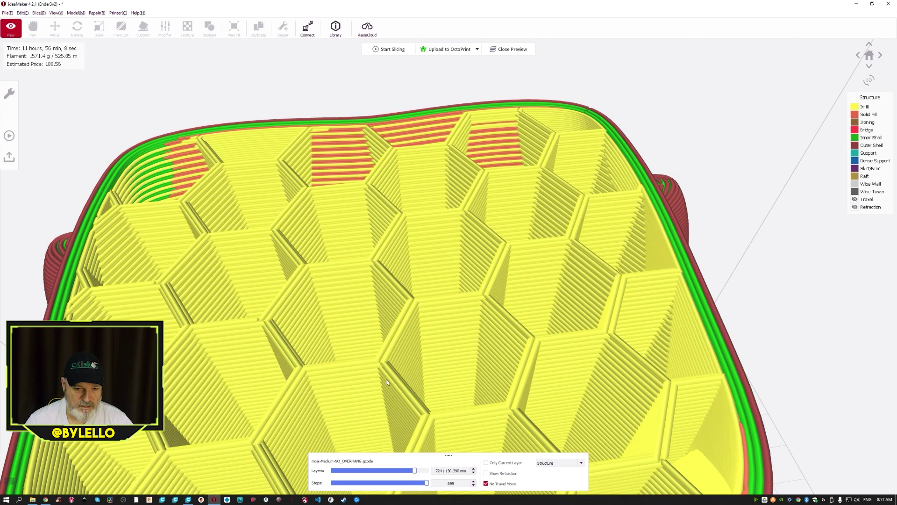
scroll(390, 366, "down", 4)
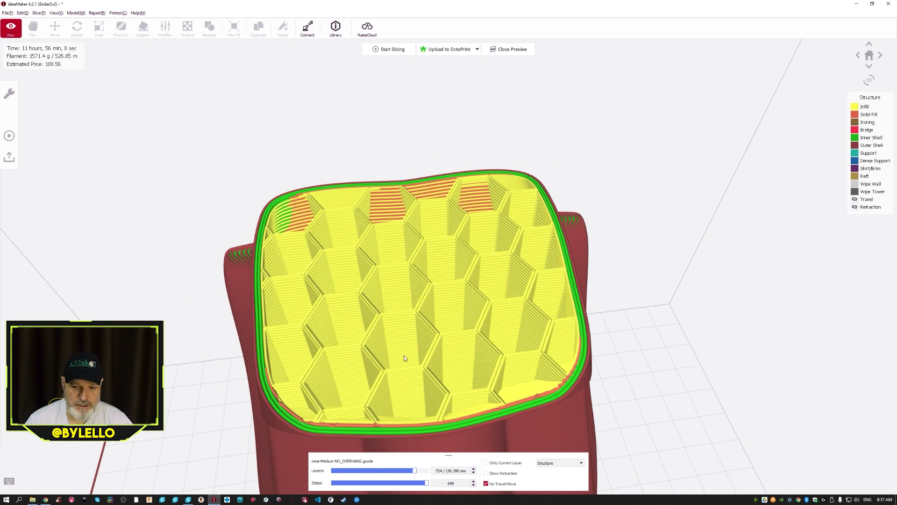
scroll(404, 355, "down", 5)
scroll(469, 368, "down", 3)
left_click_drag(489, 367, 434, 332)
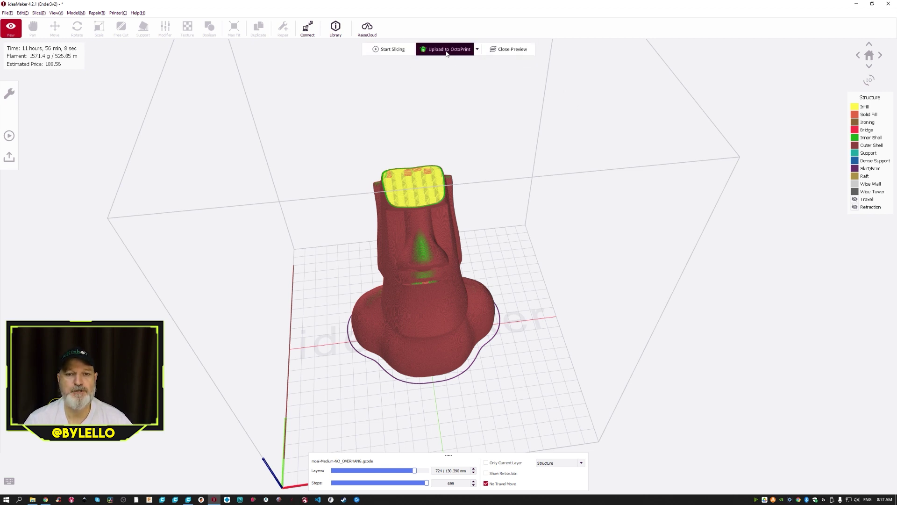
left_click(509, 49)
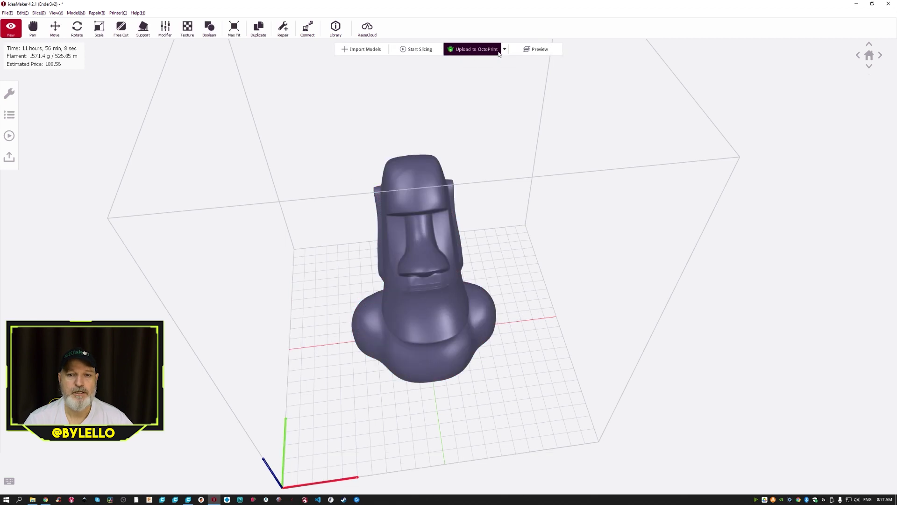
Step: Select the Moai and set the Ender3v2 template's infill density to 0%
left_click(393, 233)
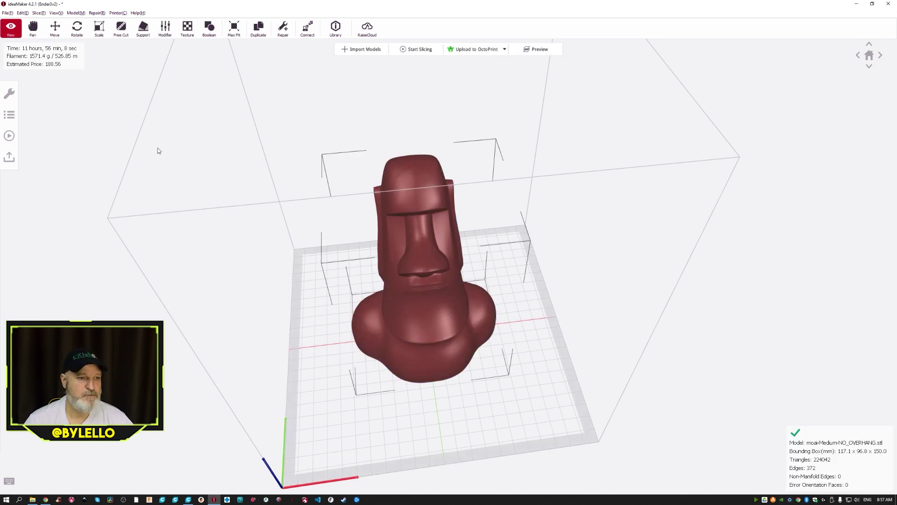
left_click(99, 28)
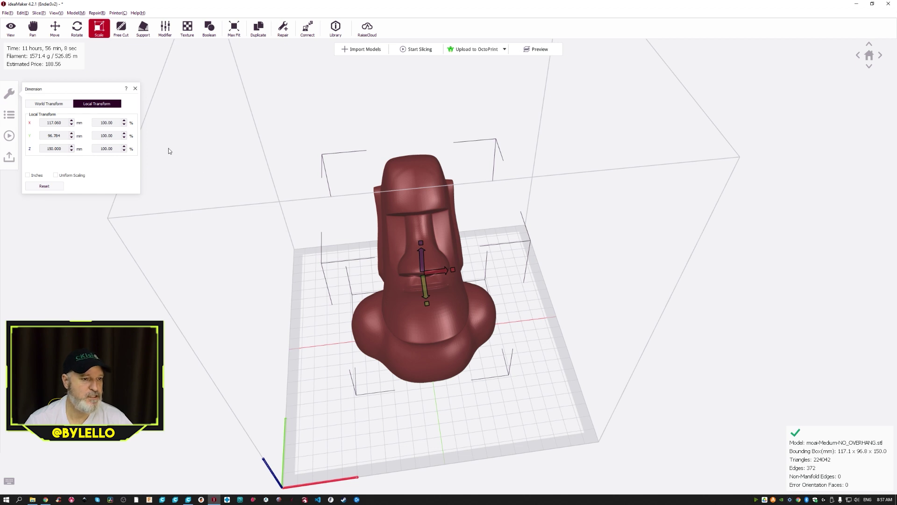
left_click(9, 135)
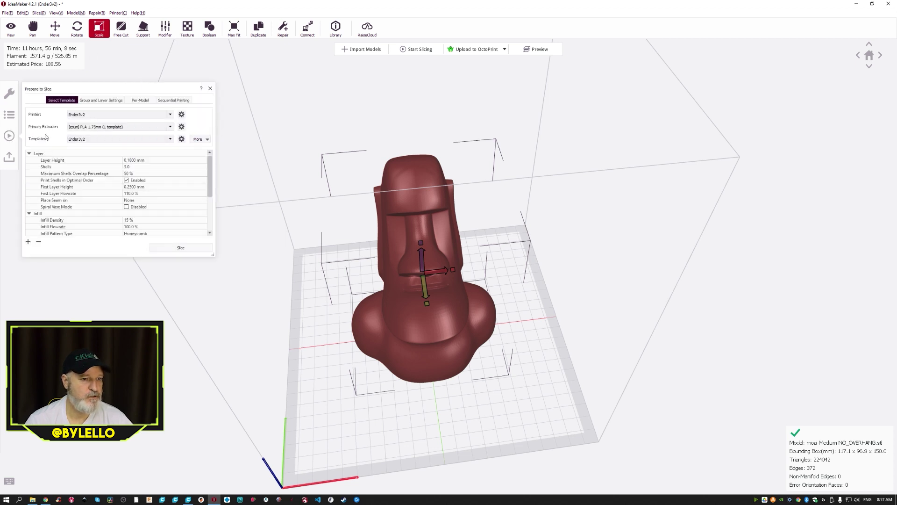
left_click(181, 140)
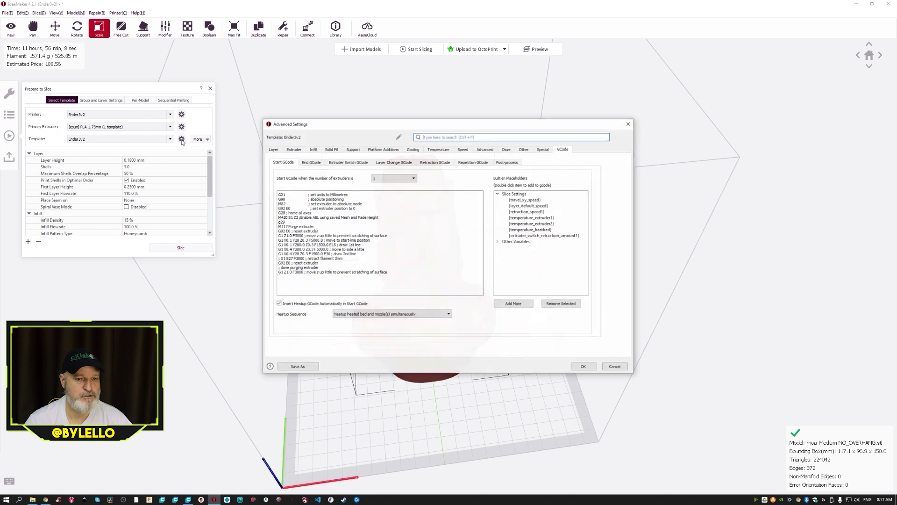
left_click(314, 149)
type("0")
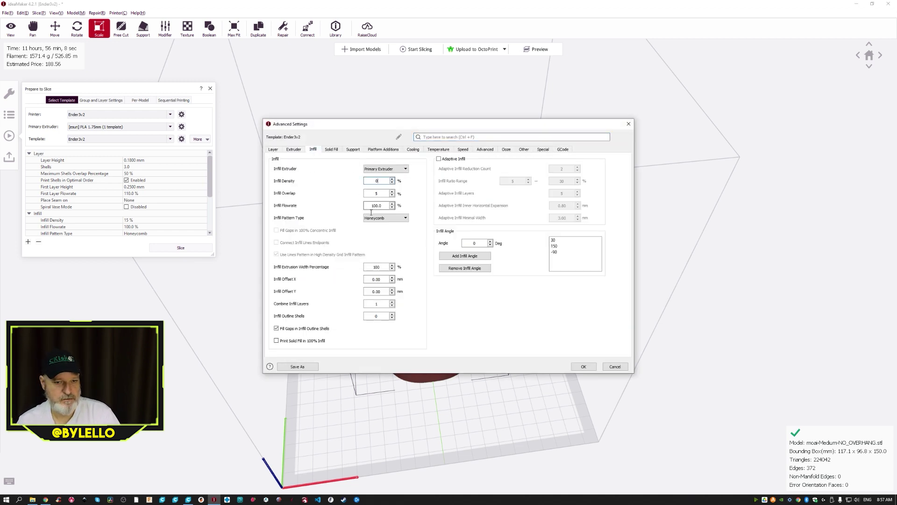
key("Tab")
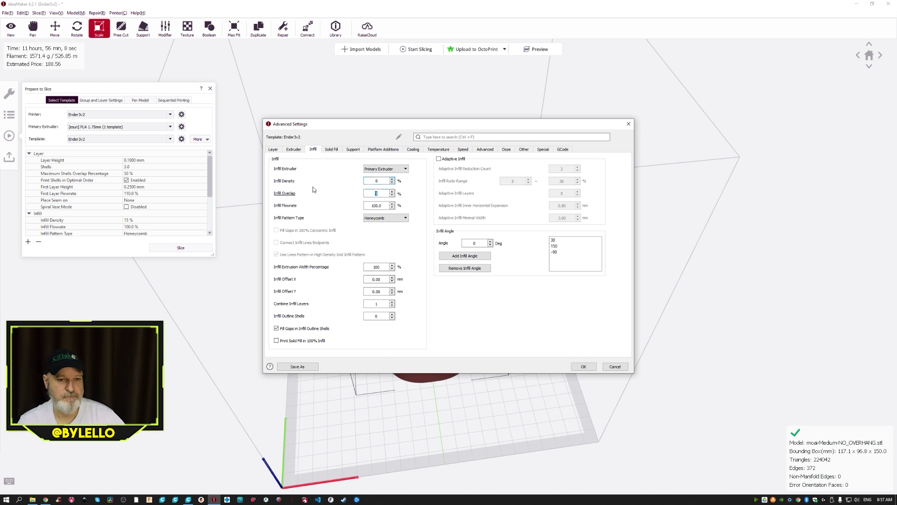
Step: Review the template's layer, extruder and solid fill settings, save, and slice the Moai
left_click(273, 150)
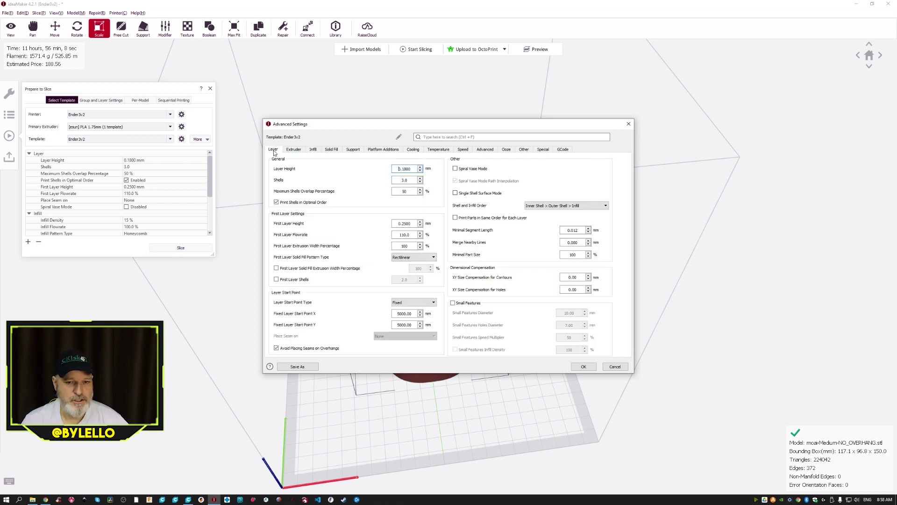
left_click(294, 150)
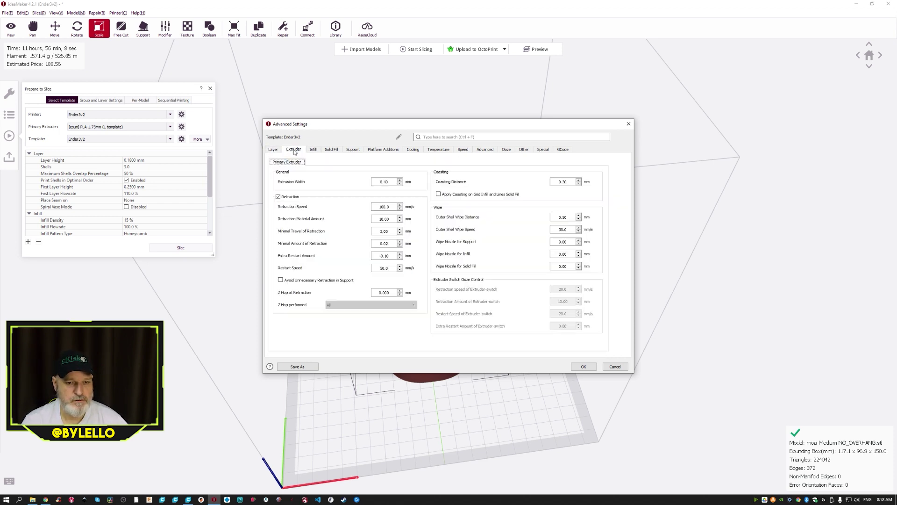
left_click(312, 150)
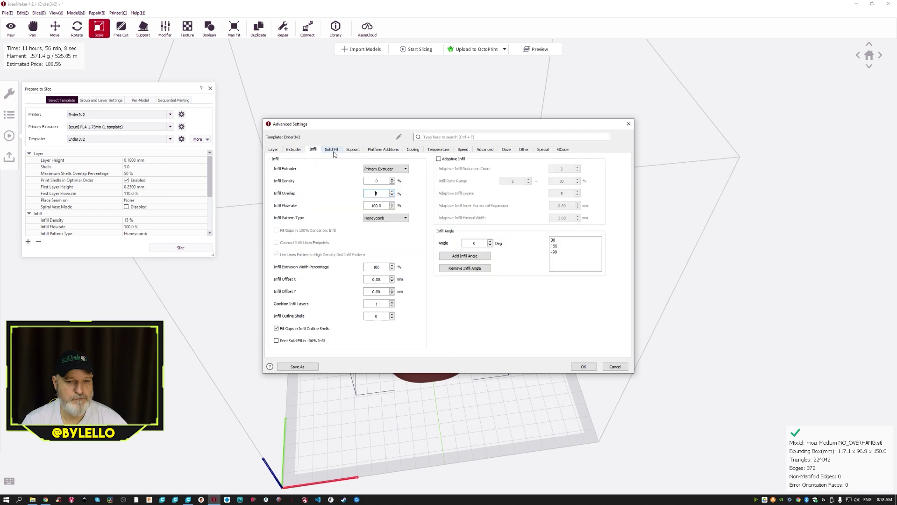
left_click(332, 151)
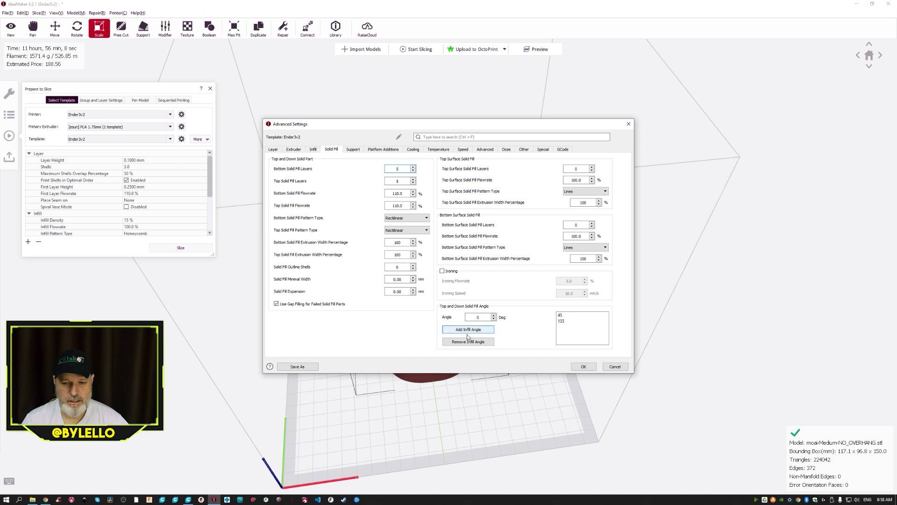
left_click(584, 367)
left_click(200, 250)
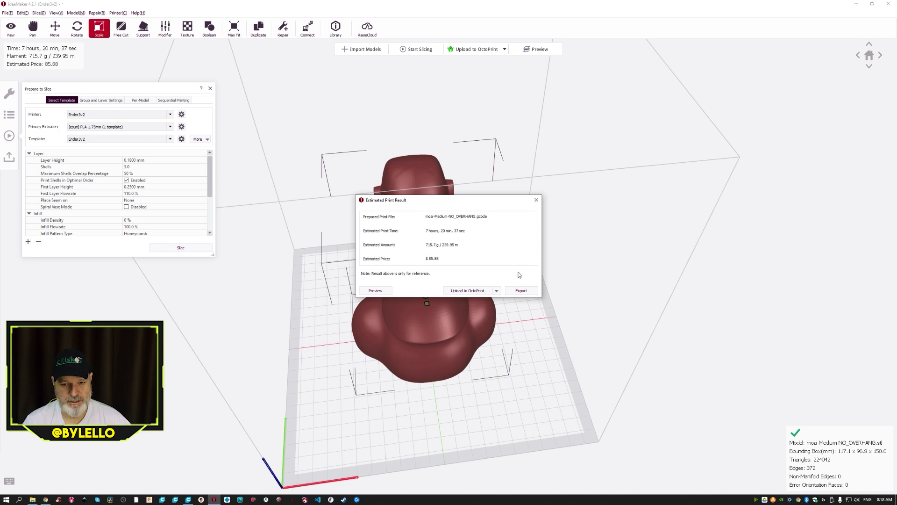
Step: Preview the 7 h 20 min 0% infill slice zoomed in and cut at layer 765
left_click(377, 291)
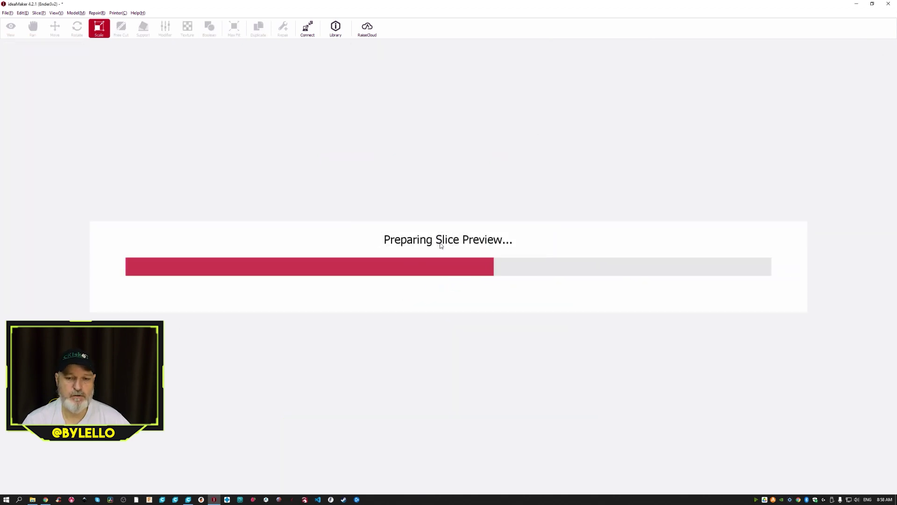
scroll(434, 238, "up", 4)
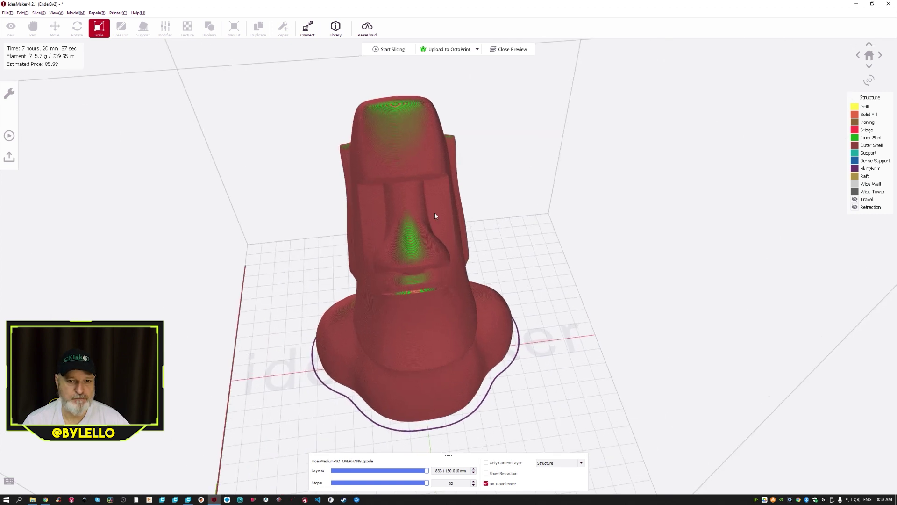
left_click_drag(427, 470, 419, 473)
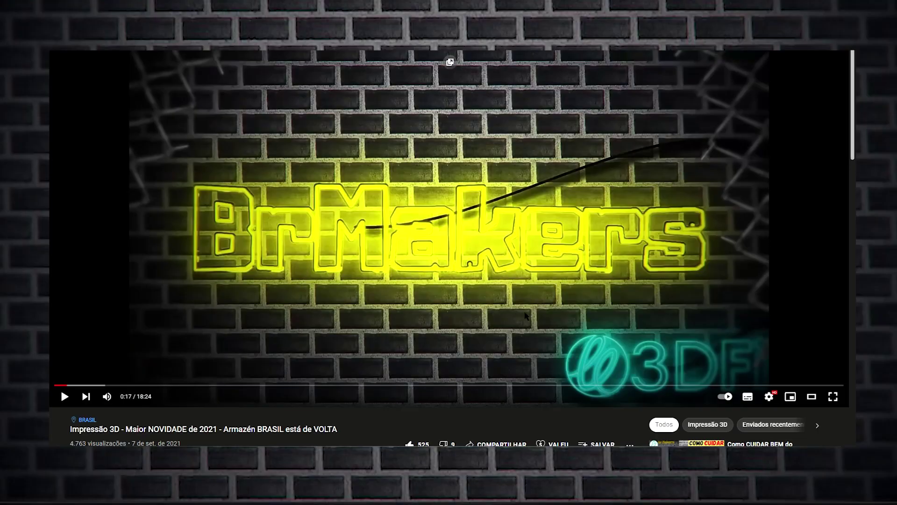
Step: Open the BrMakers channel's SEJA MEMBRO options and start joining at the Nivel 03 tier
scroll(576, 119, "down", 4)
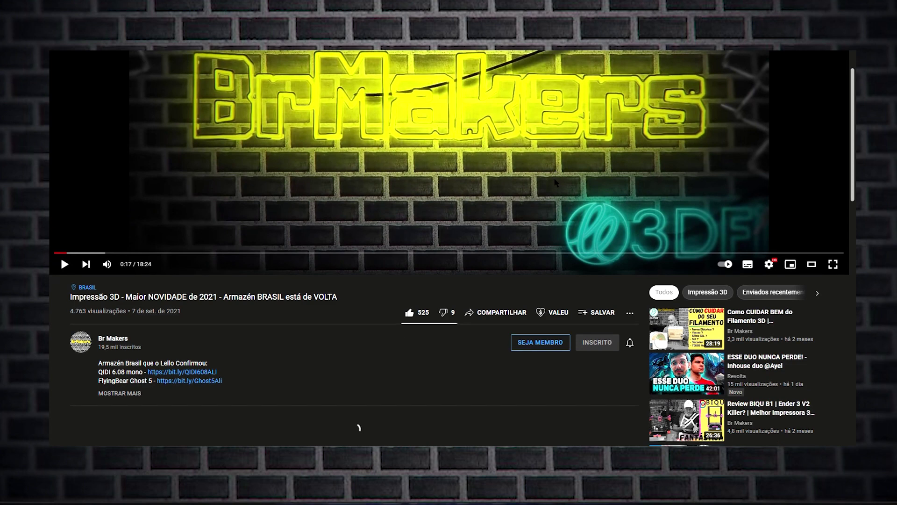
scroll(556, 196, "down", 1)
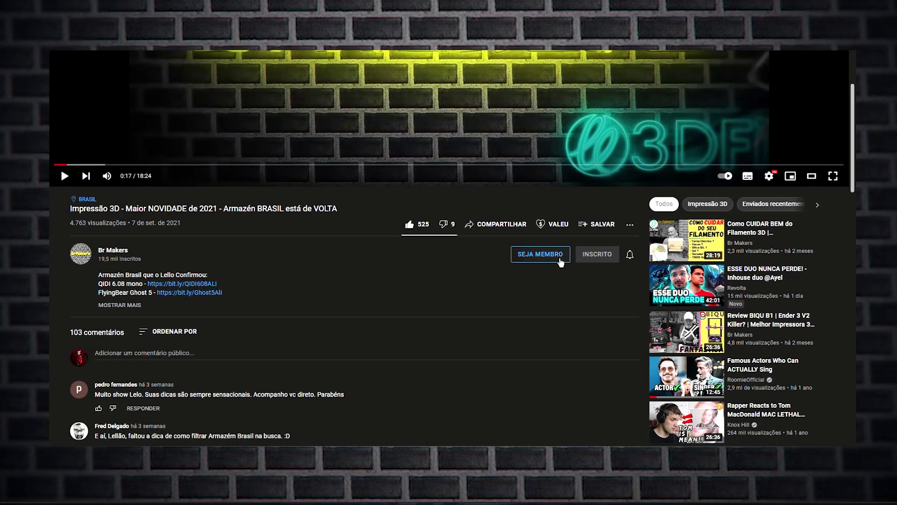
left_click(560, 259)
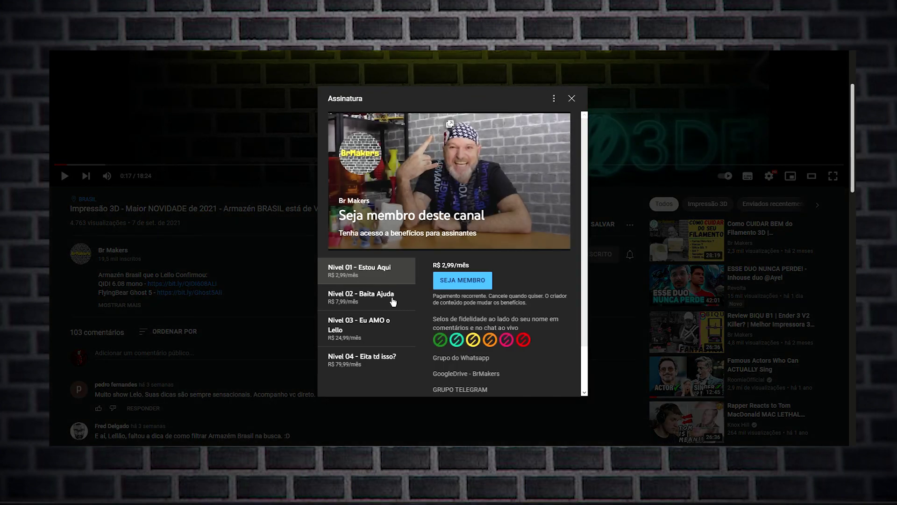
left_click(383, 331)
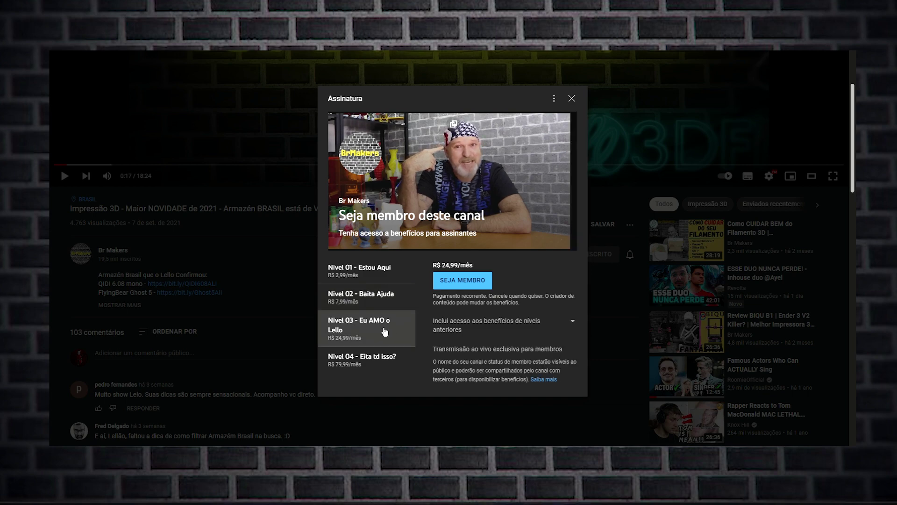
left_click(460, 280)
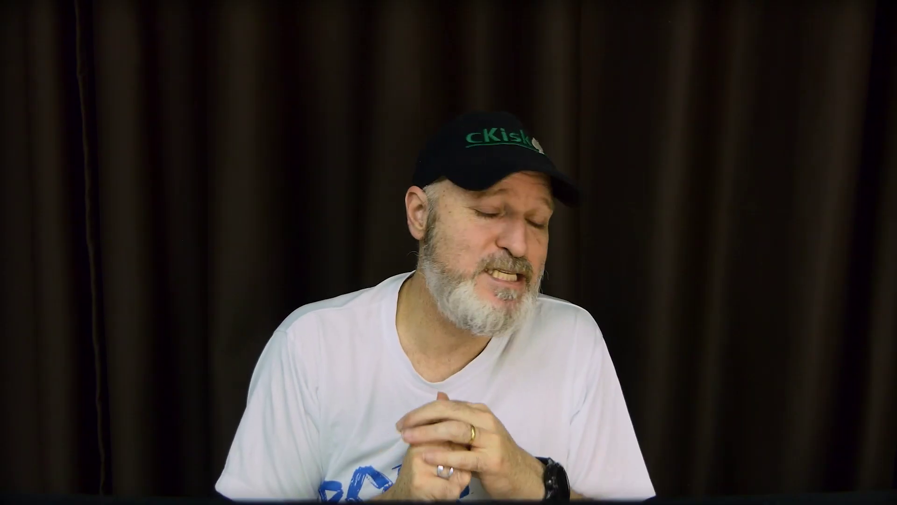